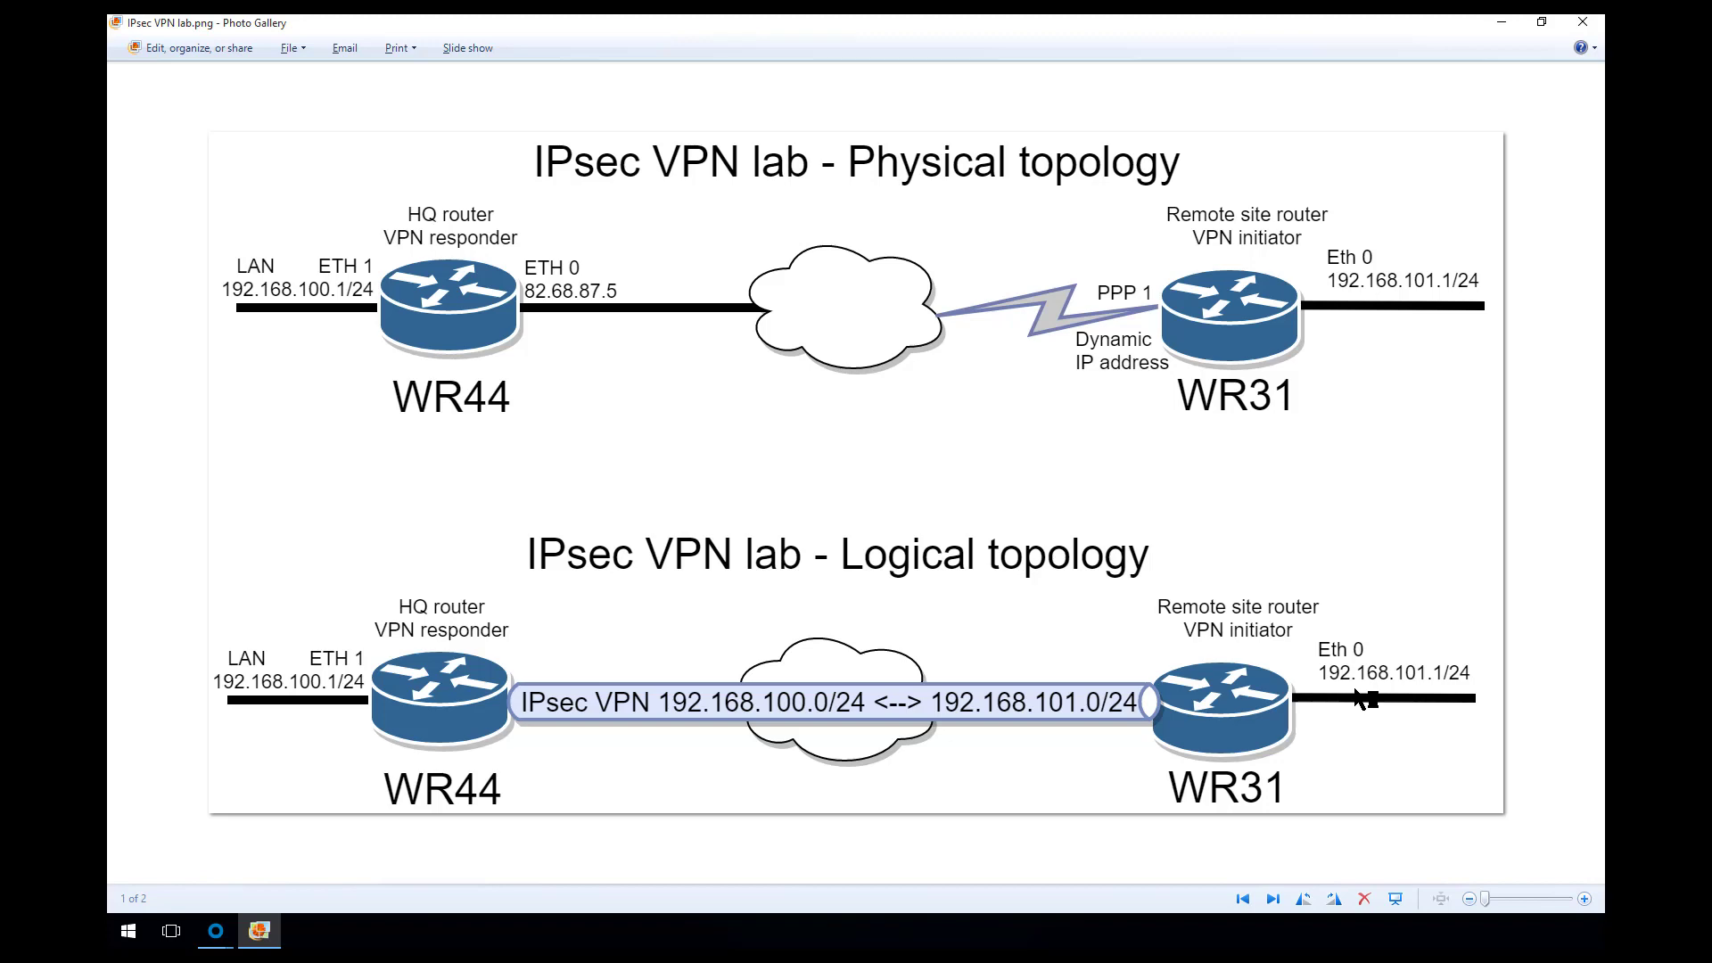
Bring the WR44 router's configuration window back in front of the topology diagram
click(215, 930)
click(407, 861)
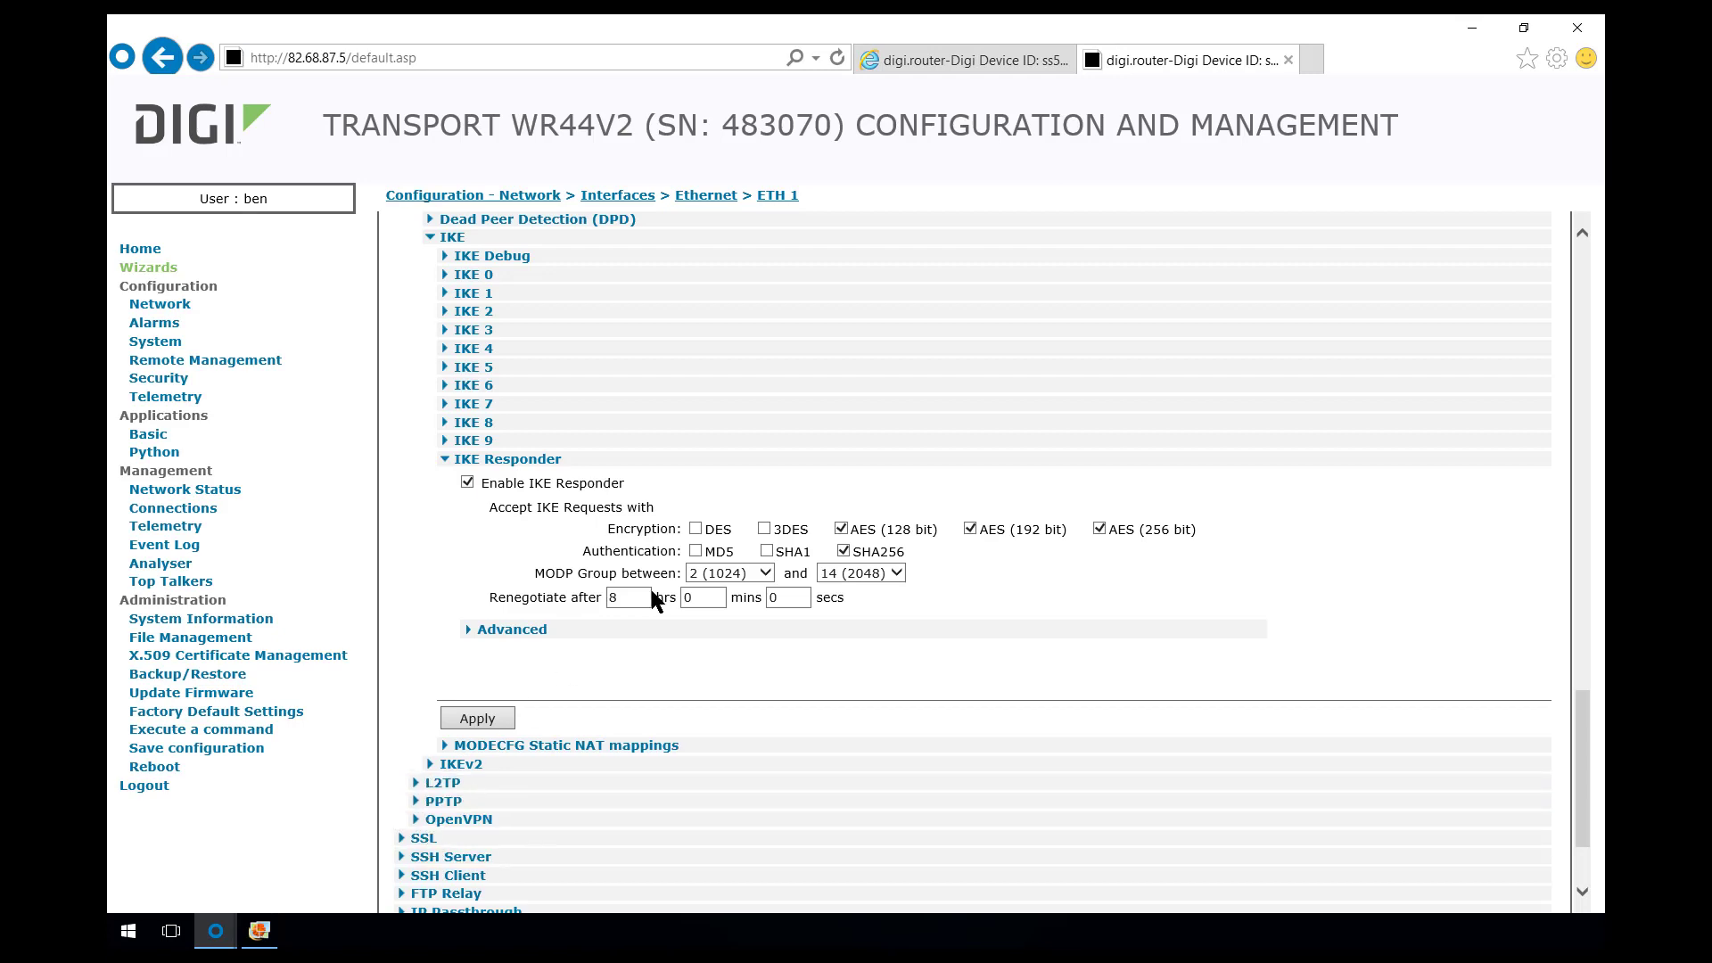
scroll(652, 600, up, 15)
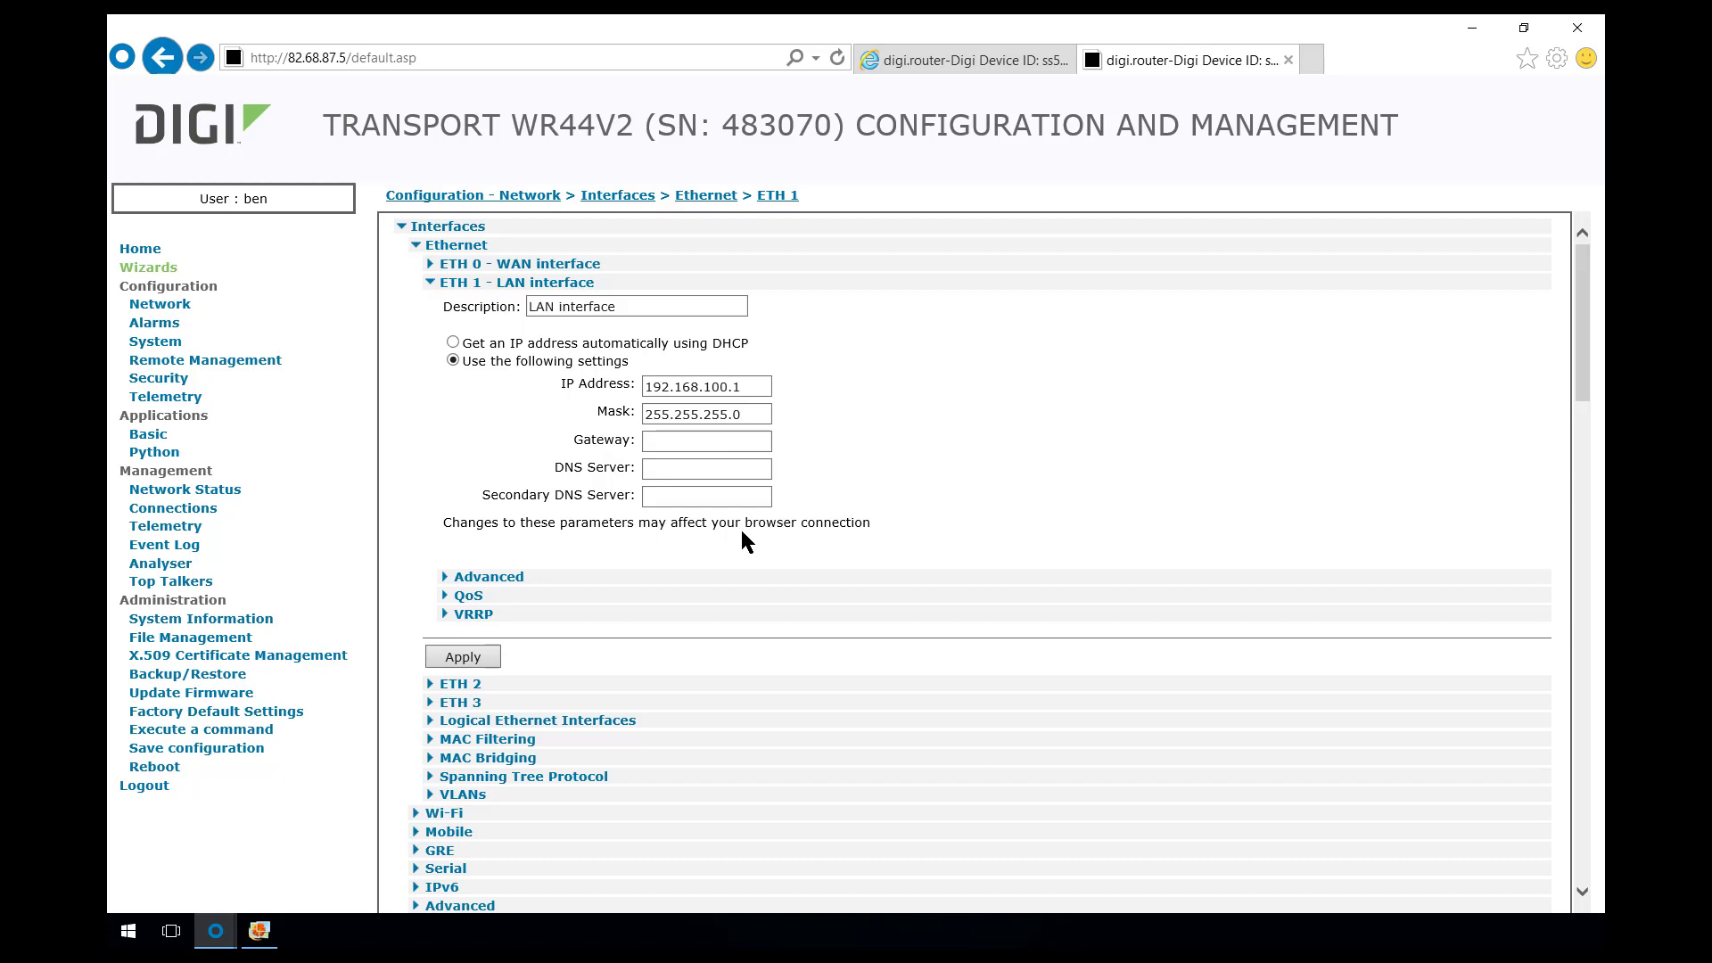
scroll(741, 533, down, 6)
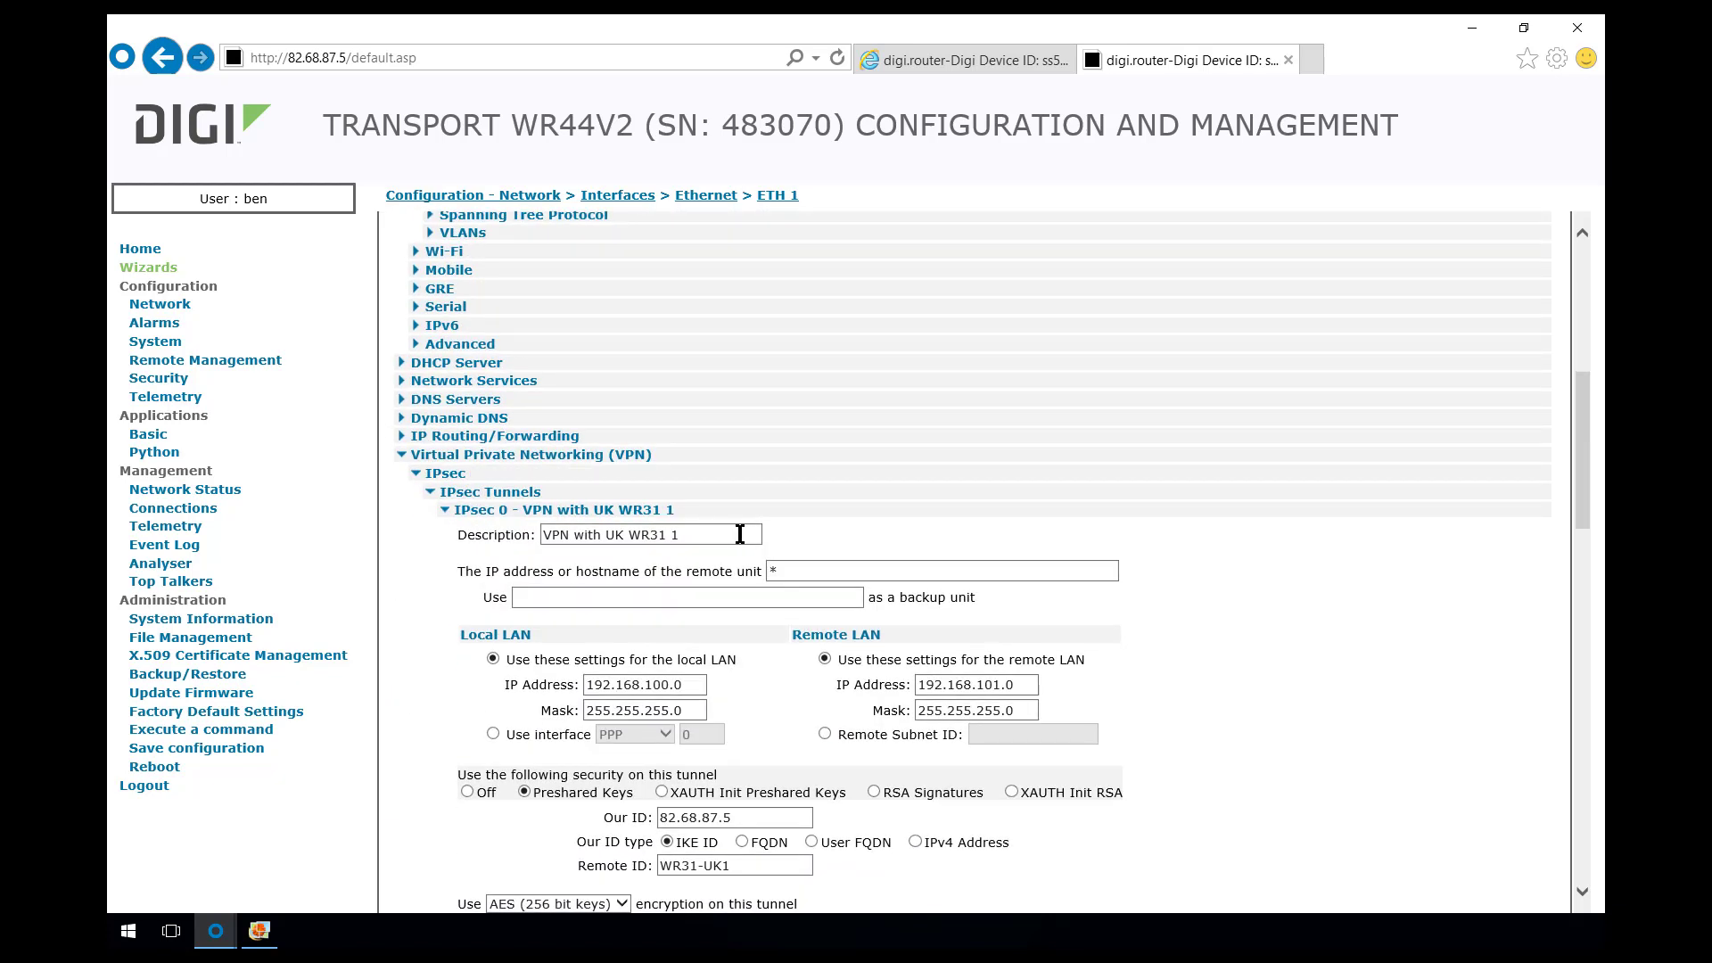
scroll(740, 535, down, 6)
scroll(739, 546, down, 6)
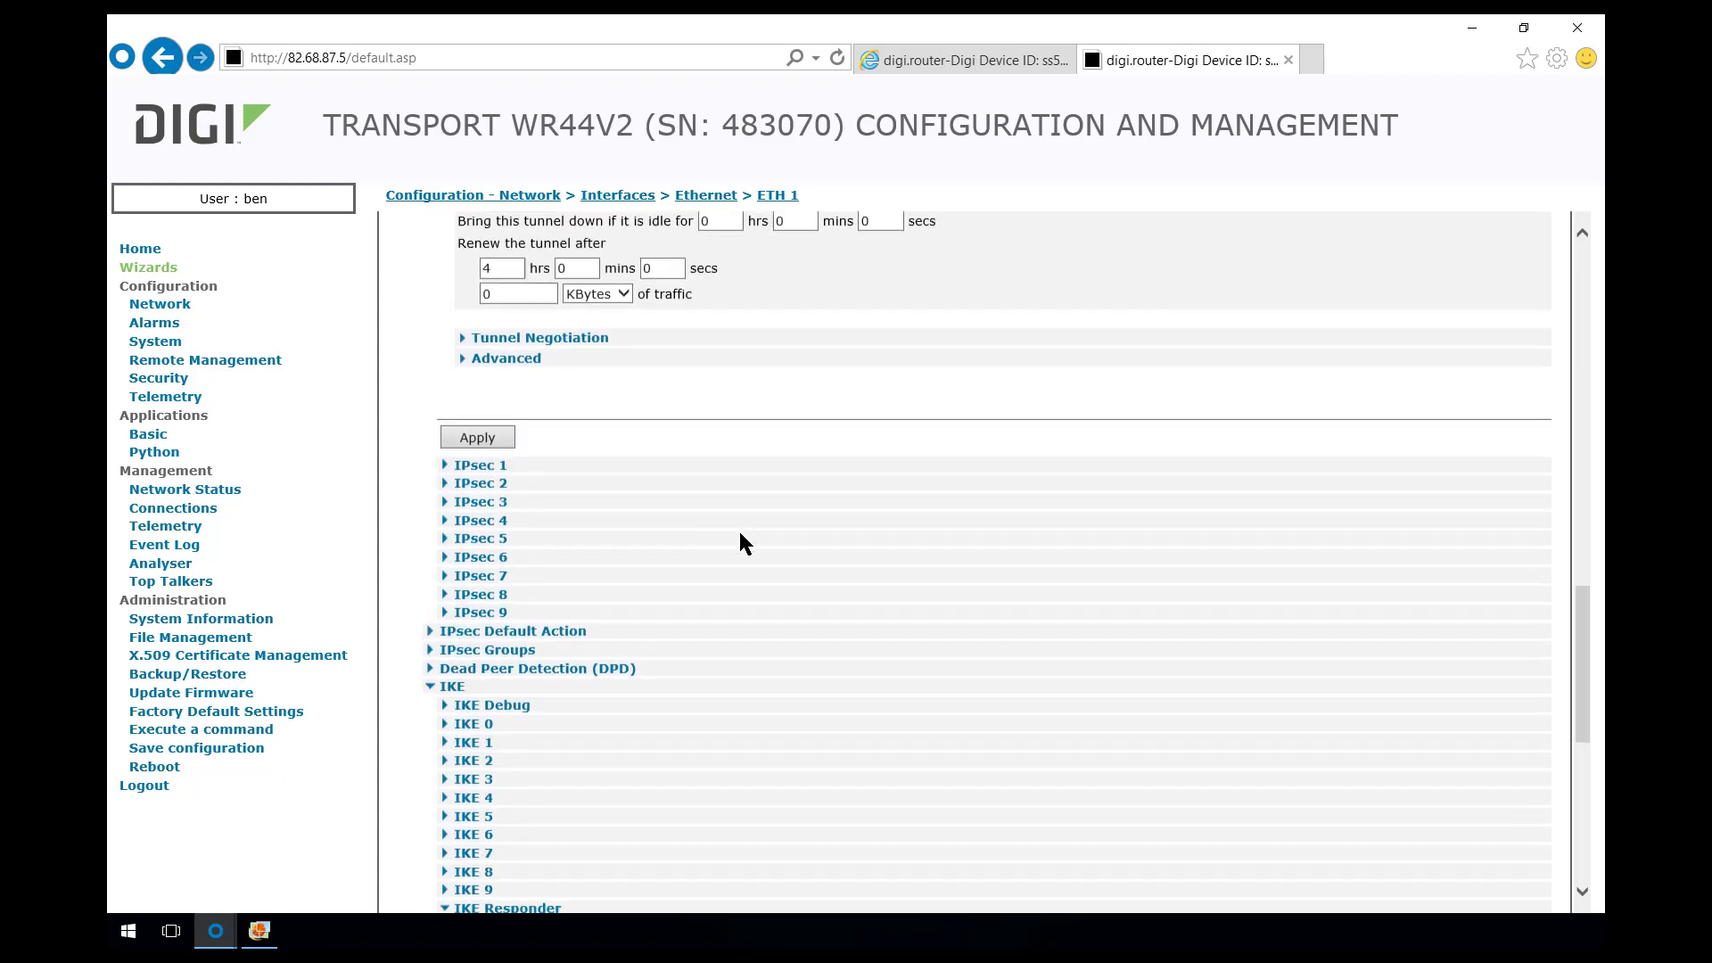
scroll(745, 542, down, 6)
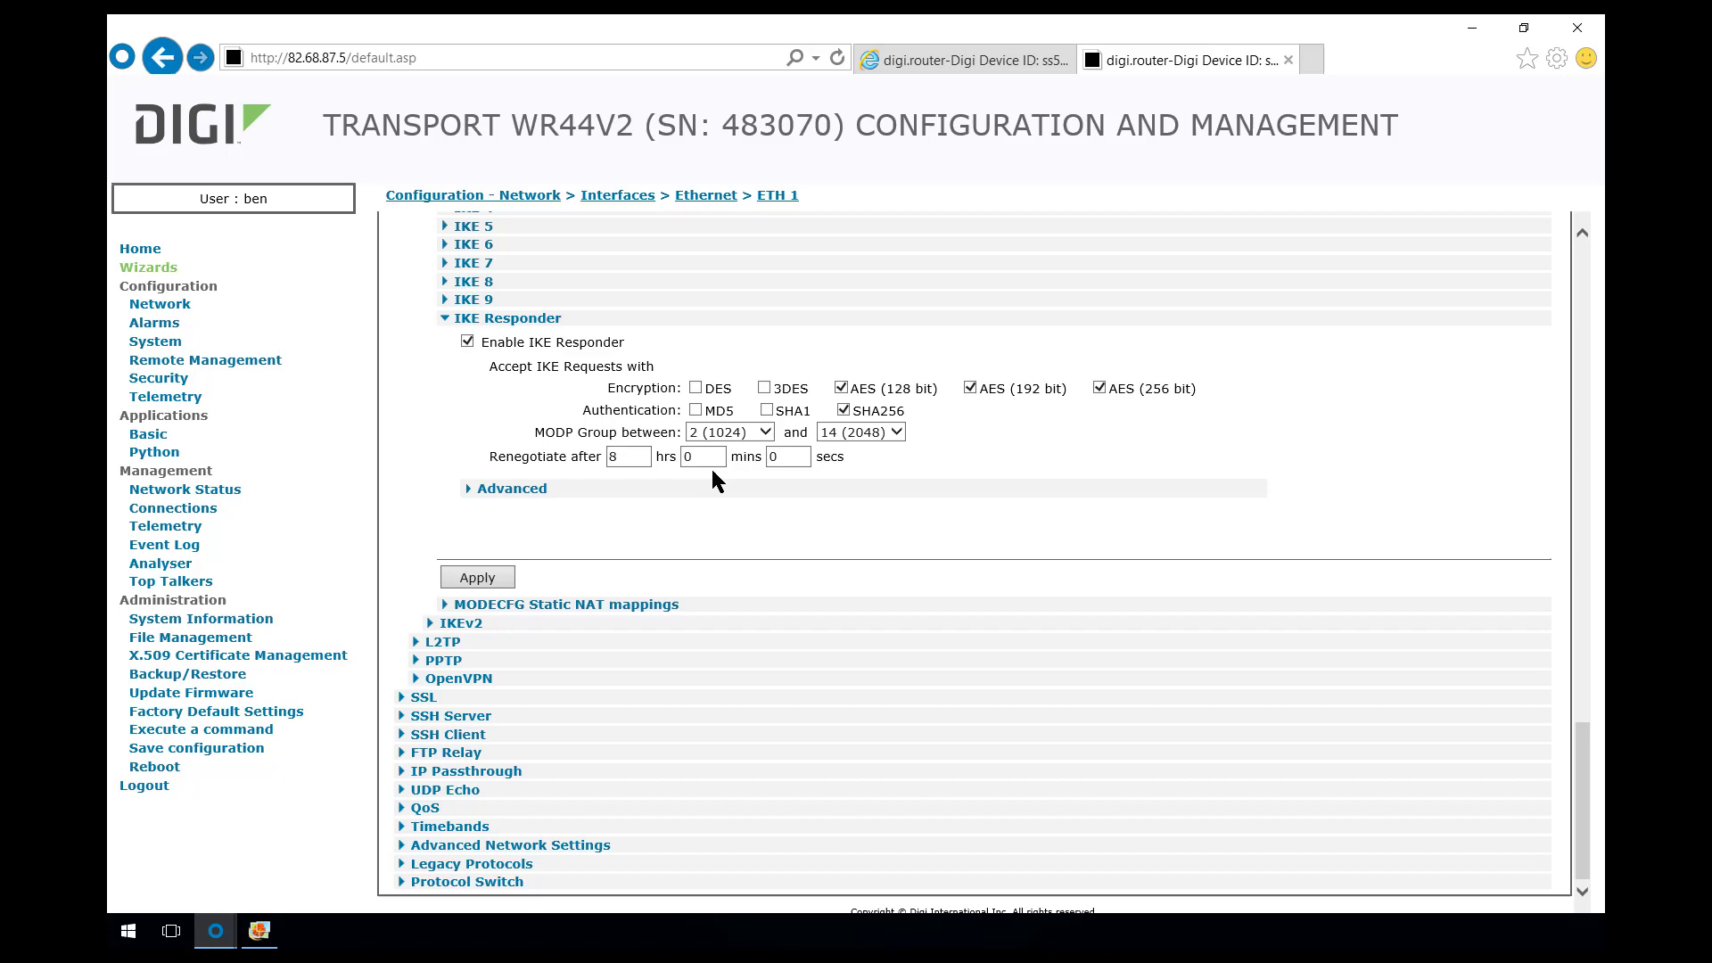
scroll(711, 471, up, 10)
scroll(704, 475, up, 6)
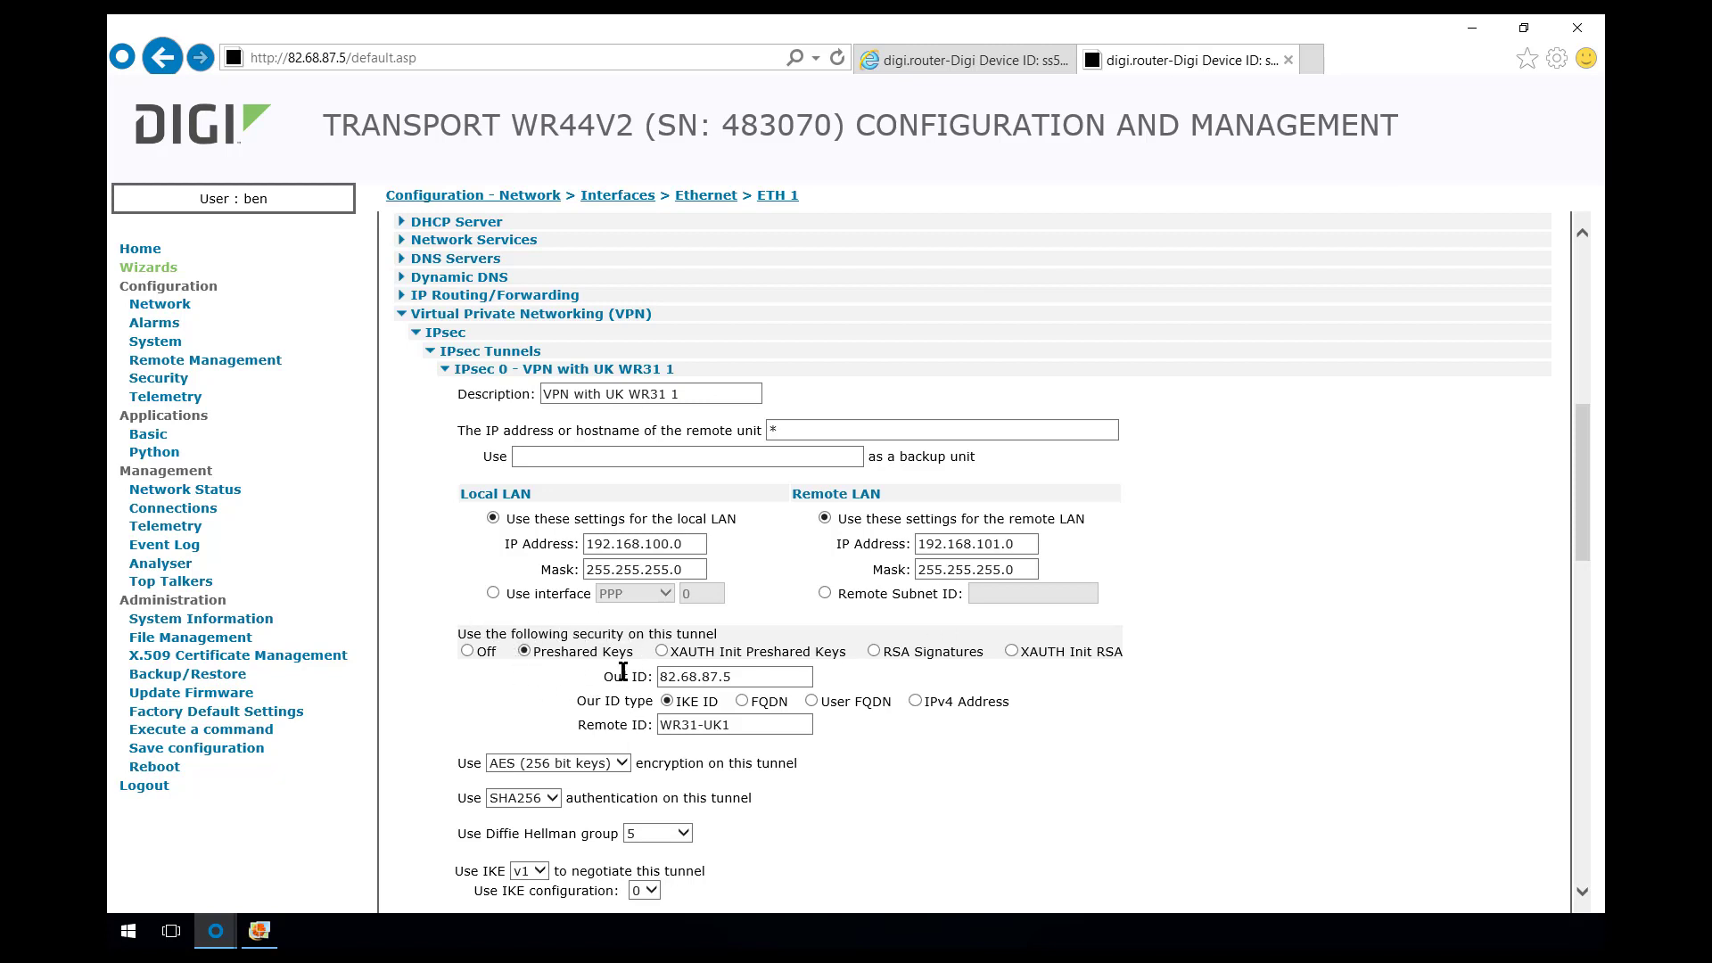
drag(759, 677, 653, 678)
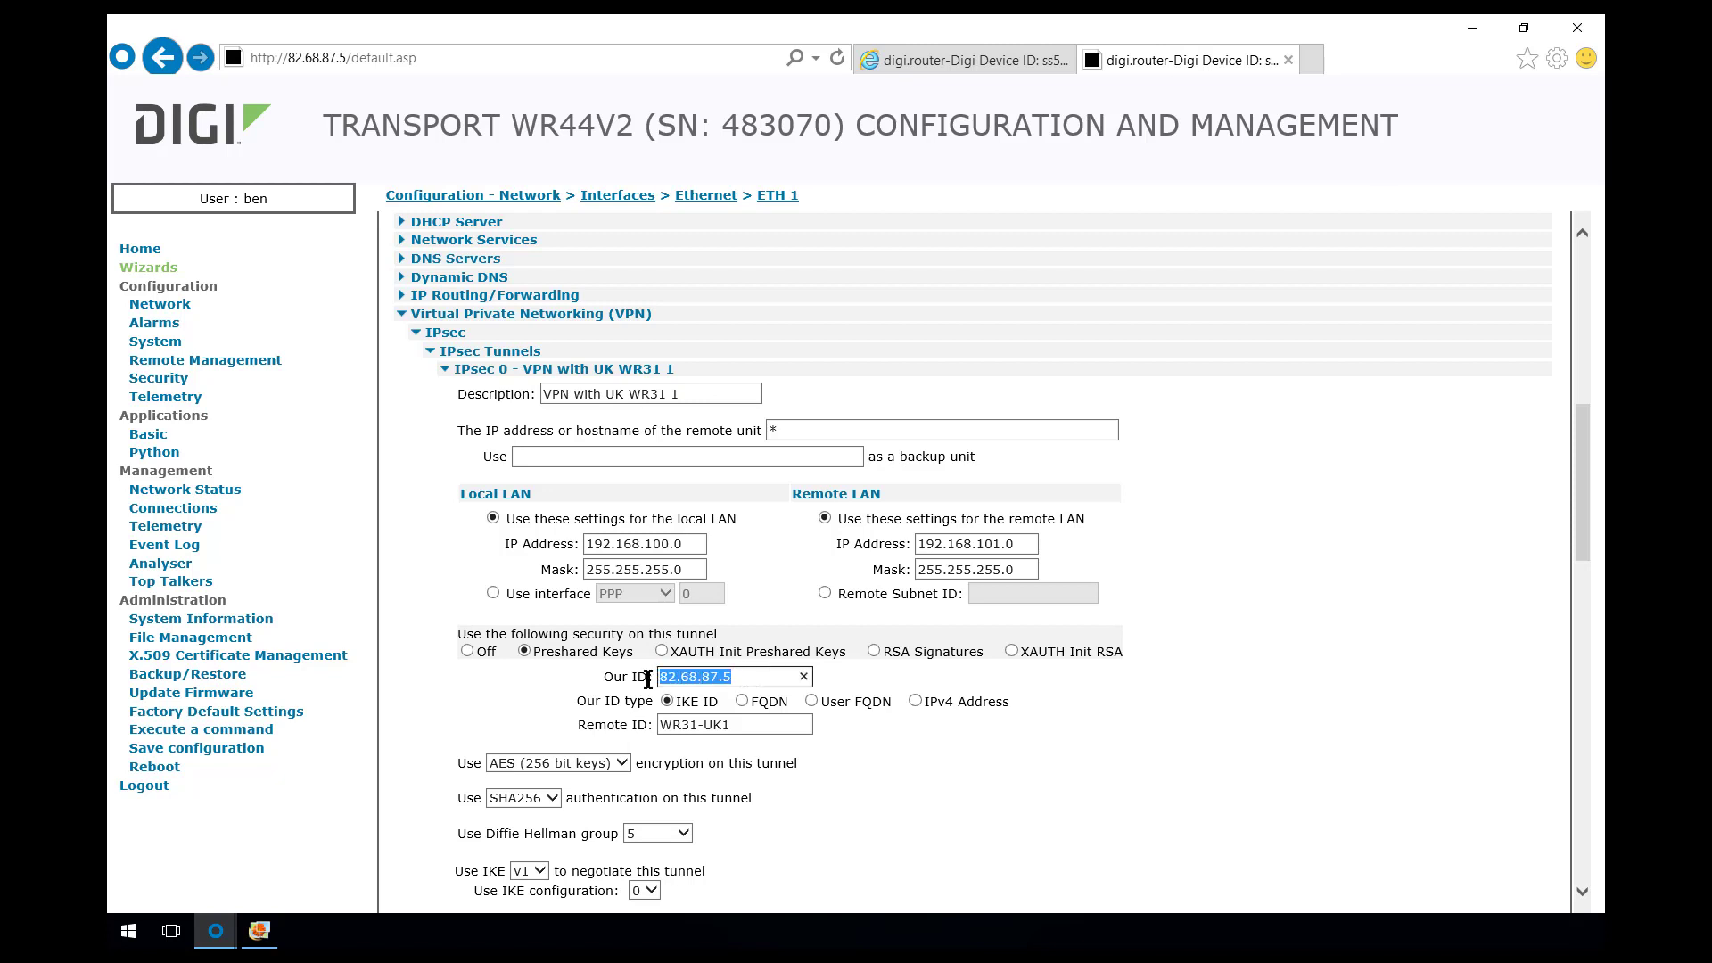
click(738, 676)
drag(744, 727, 646, 729)
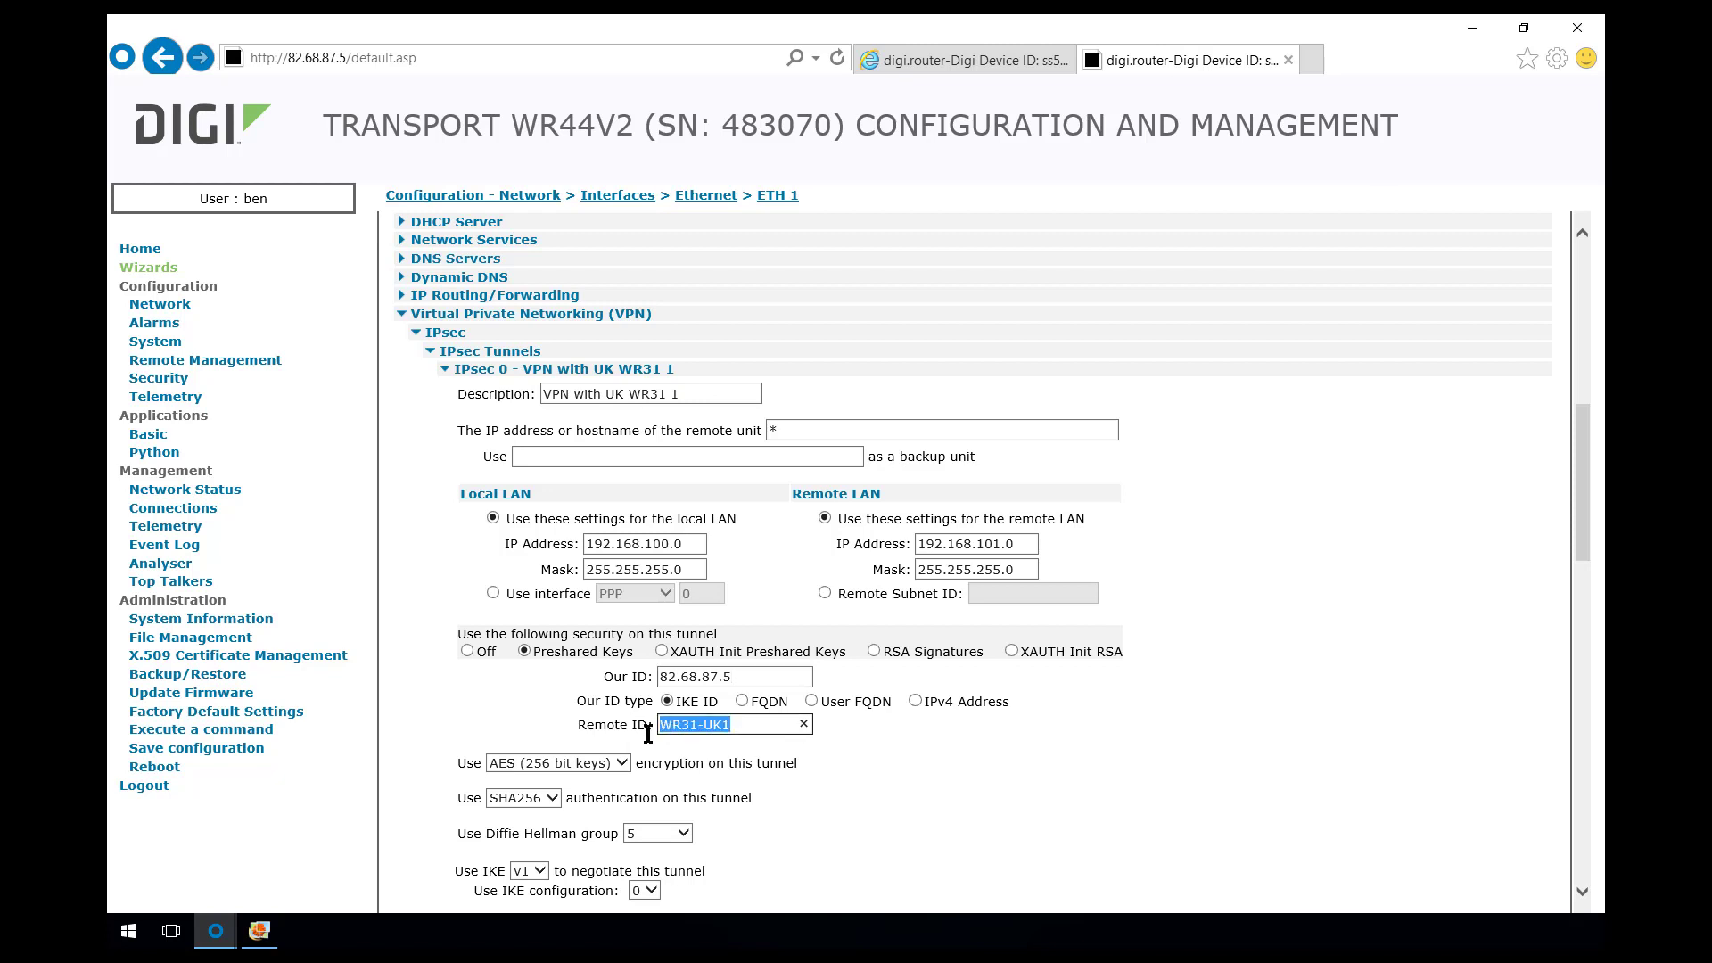
click(631, 727)
scroll(724, 771, down, 2)
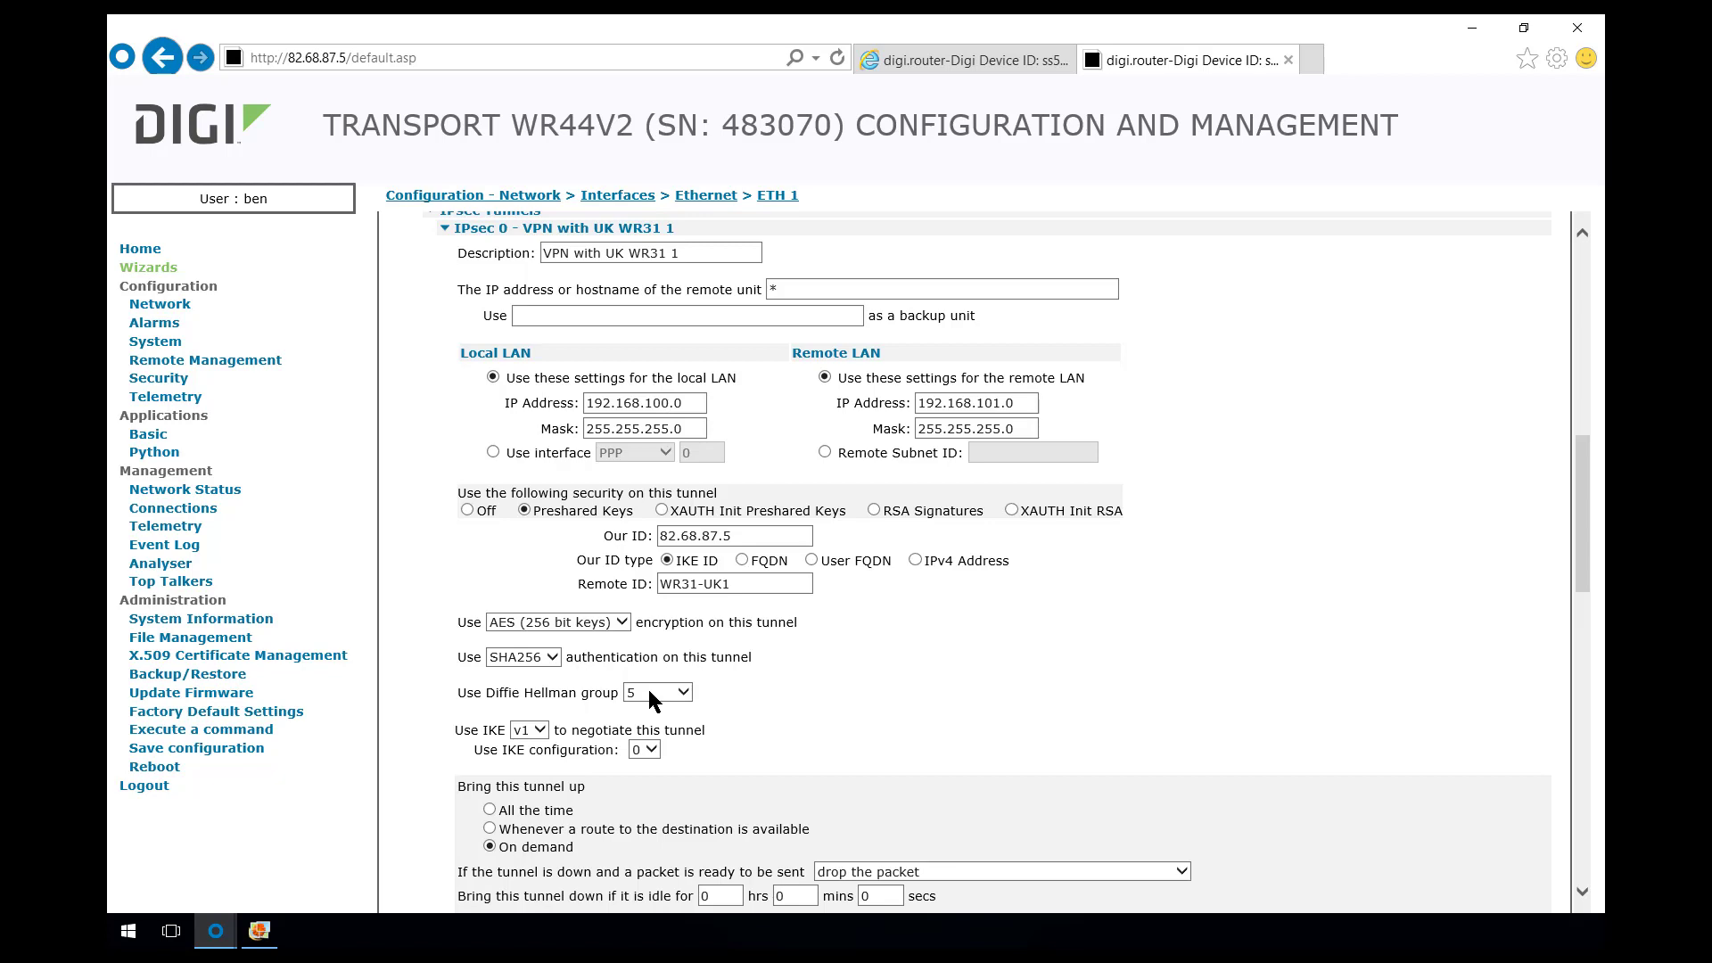
scroll(715, 712, down, 3)
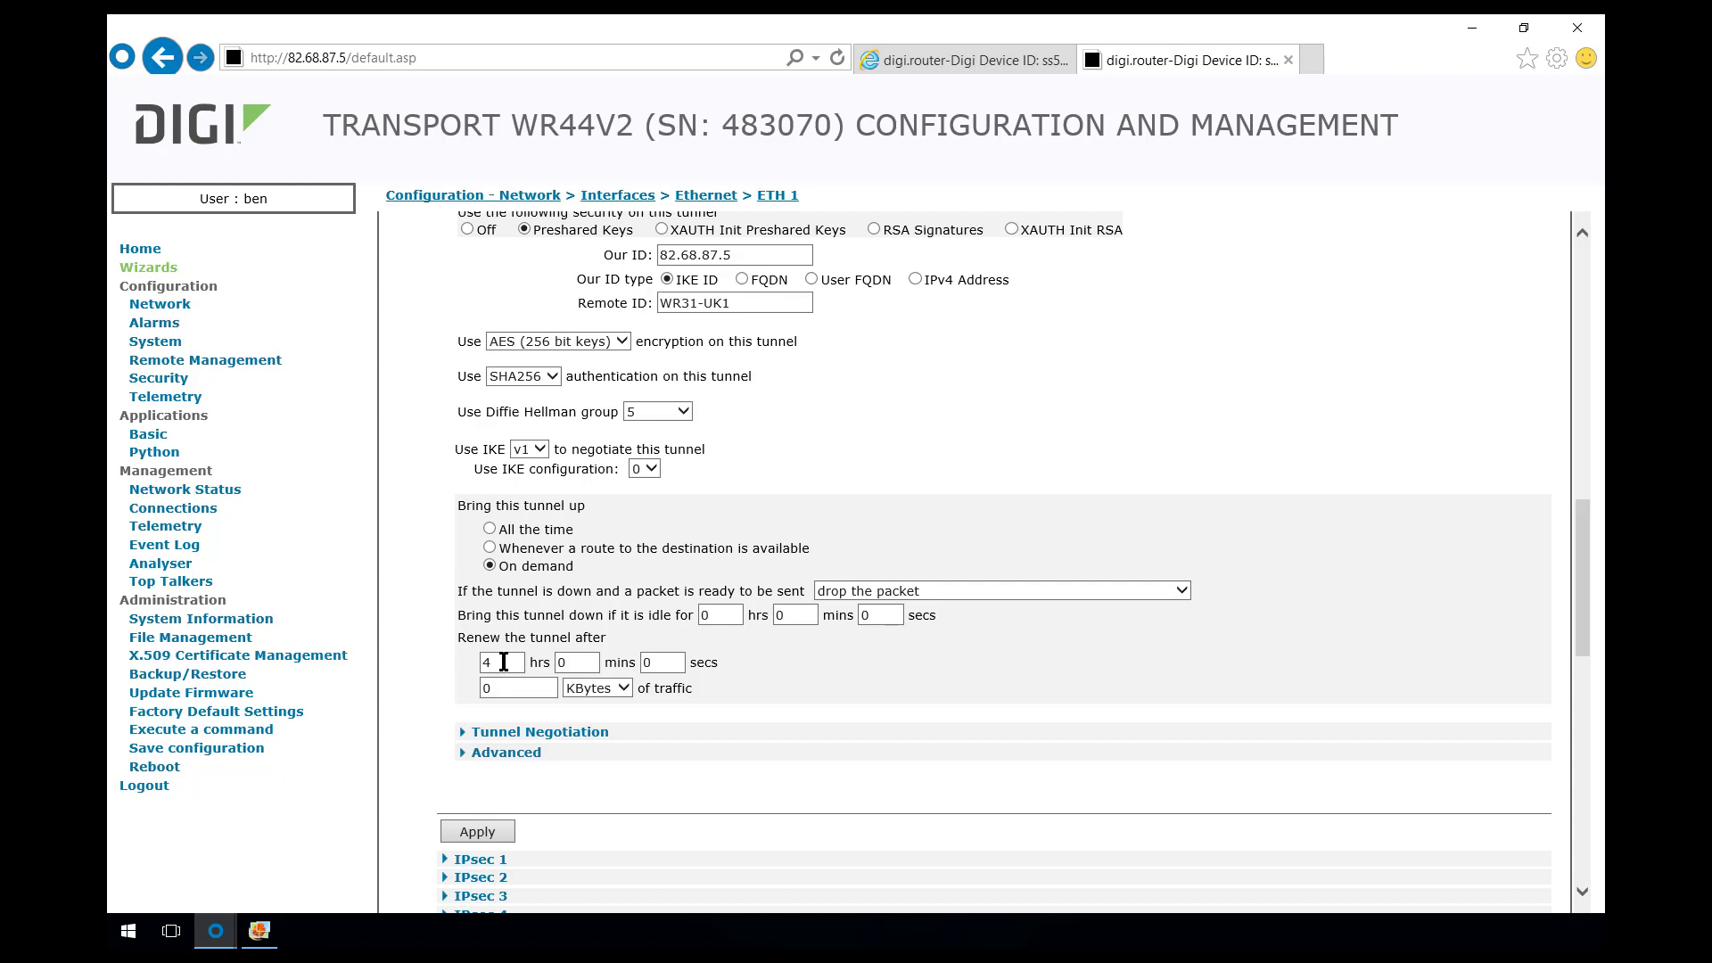
Show the WR44's User 10 (WR31-UK1) account settings
click(174, 386)
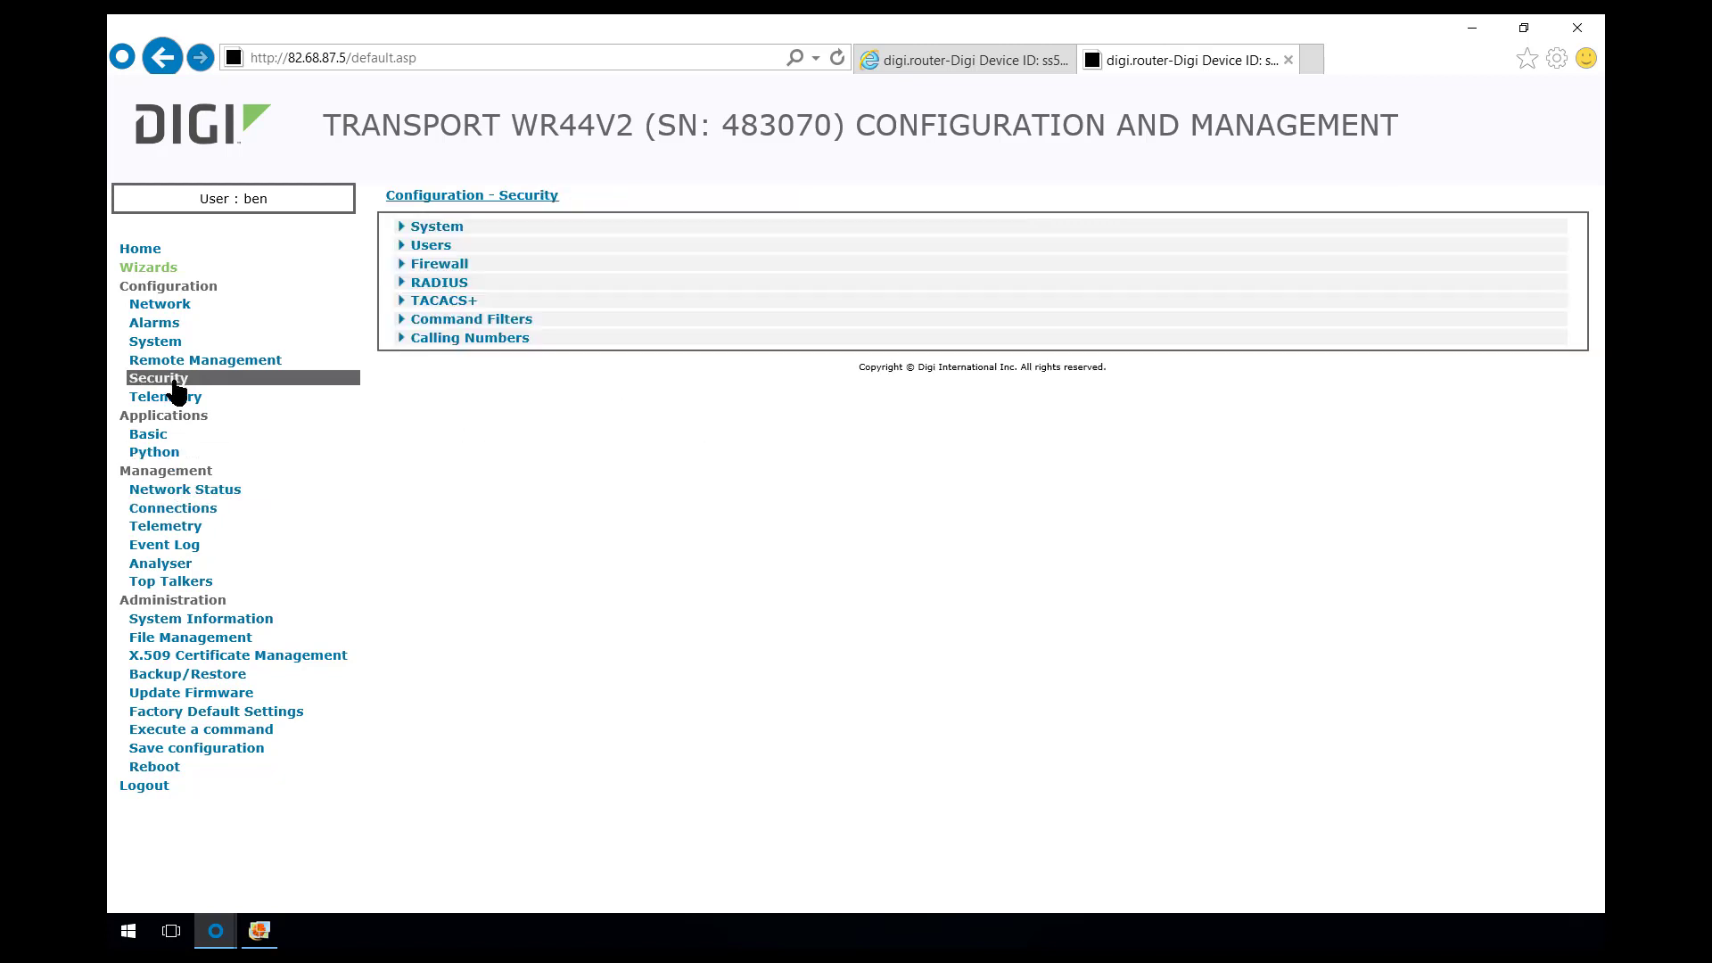
click(433, 247)
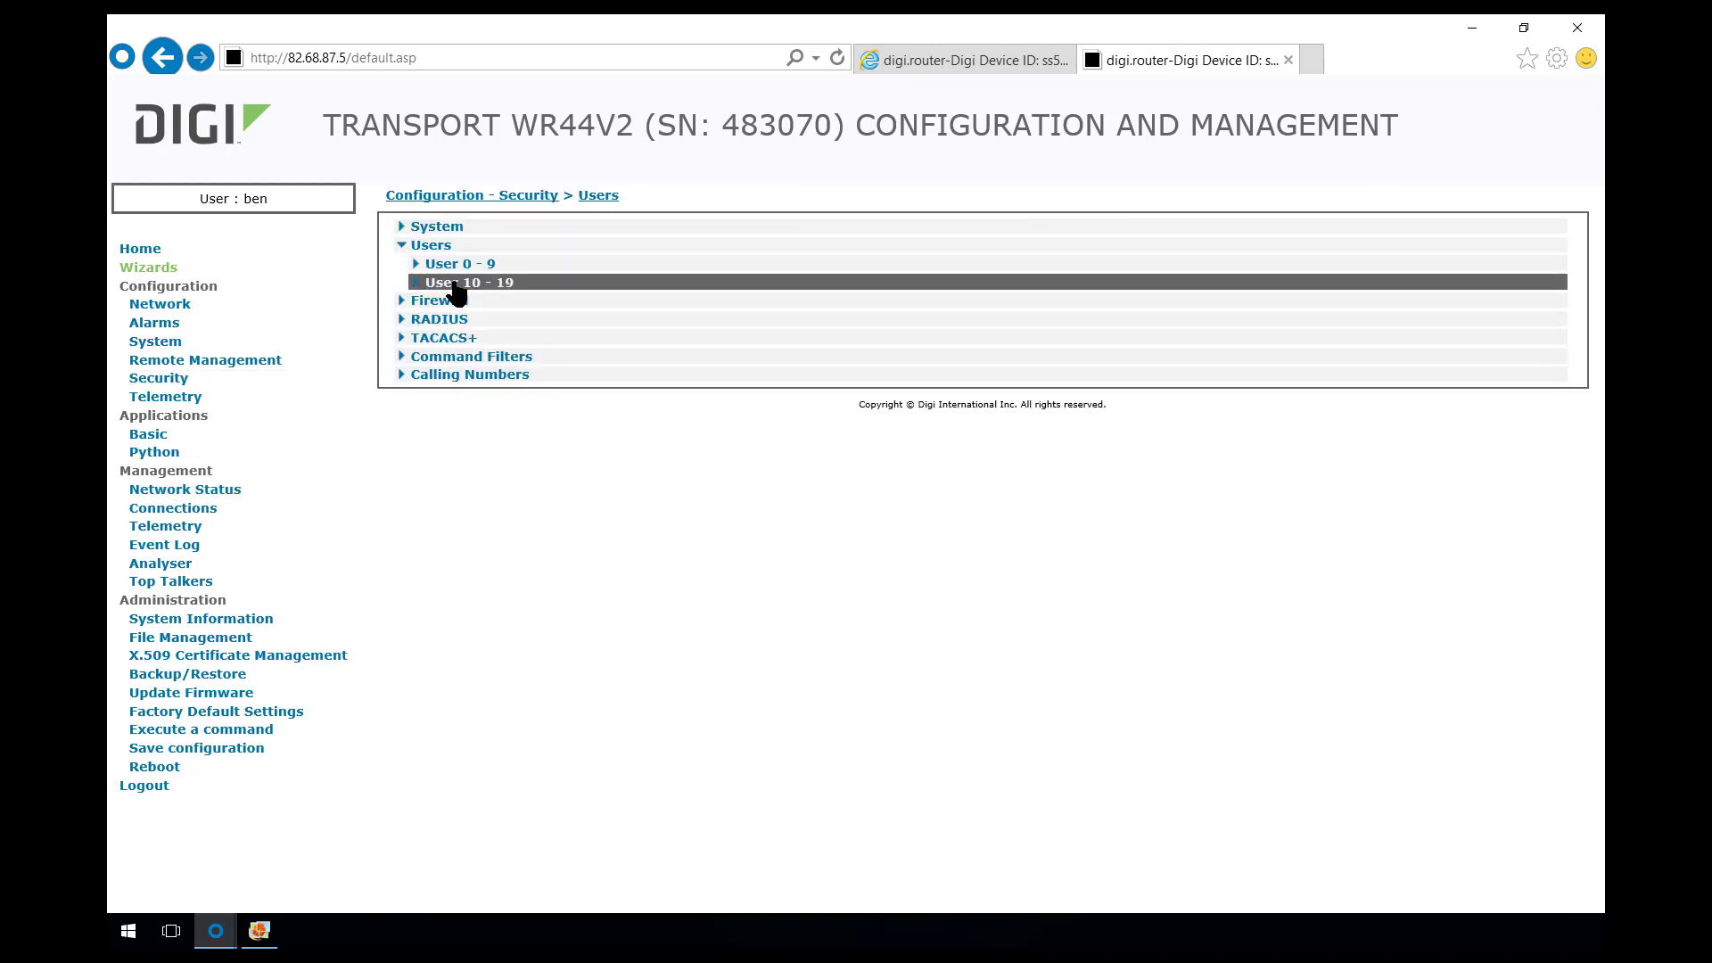
click(457, 284)
click(464, 302)
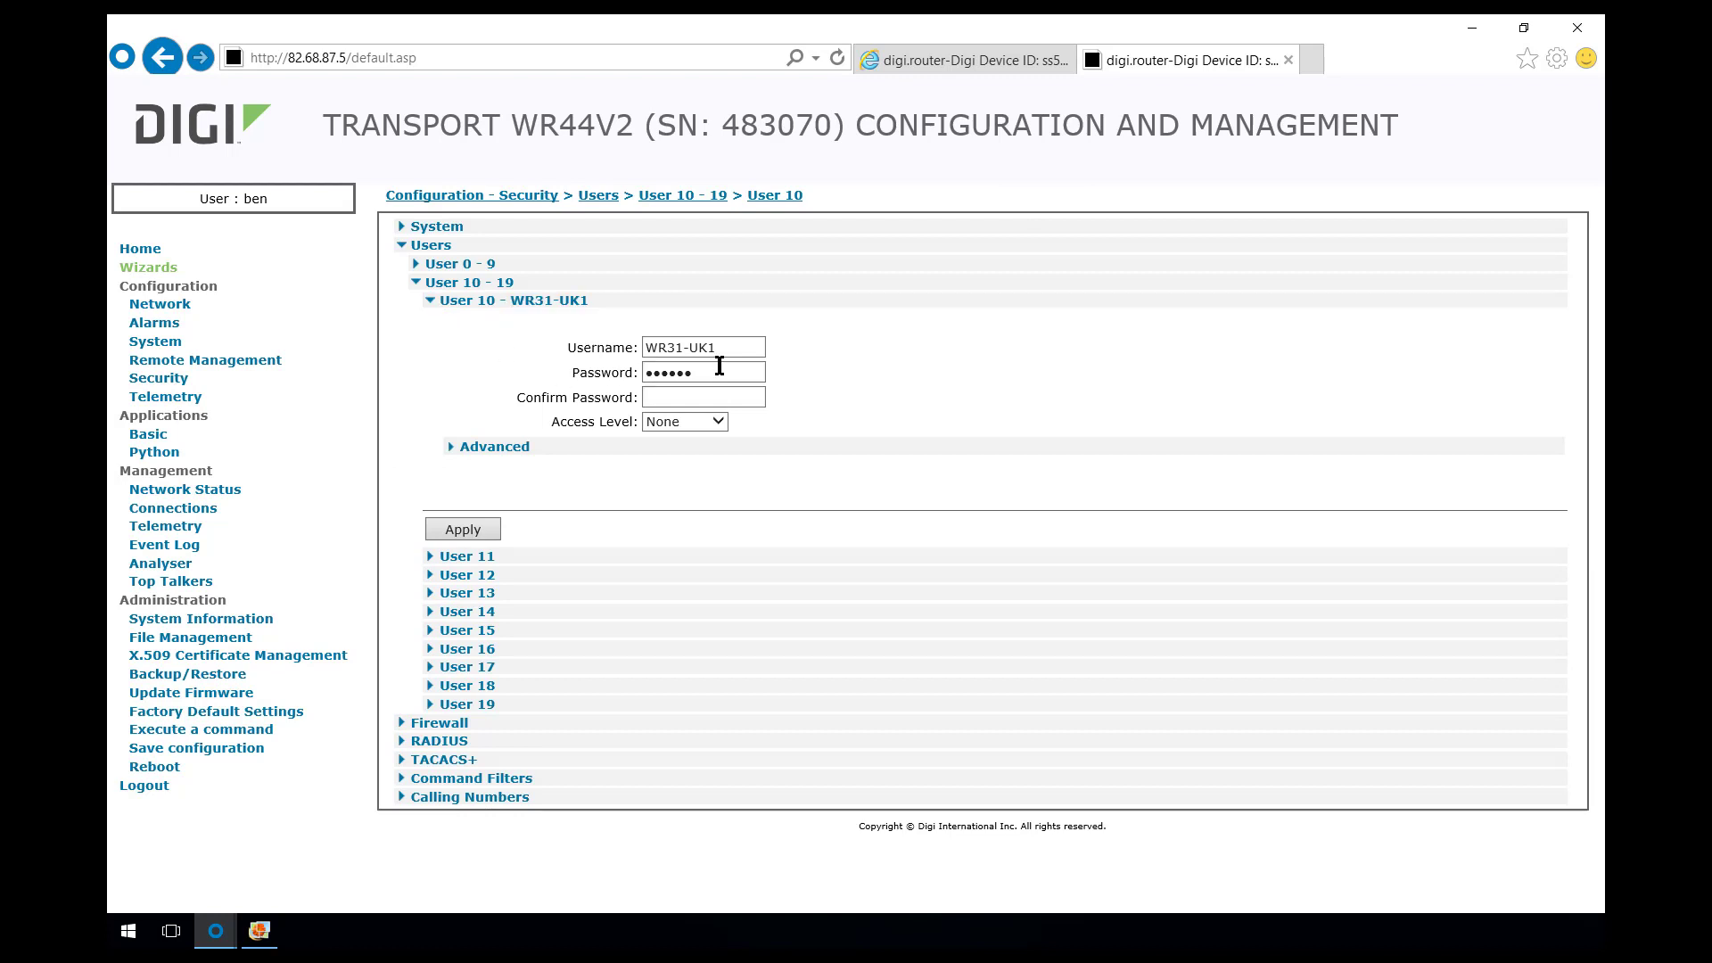
Check the WR44's system date and time, then return to the topology diagram
click(164, 348)
click(461, 248)
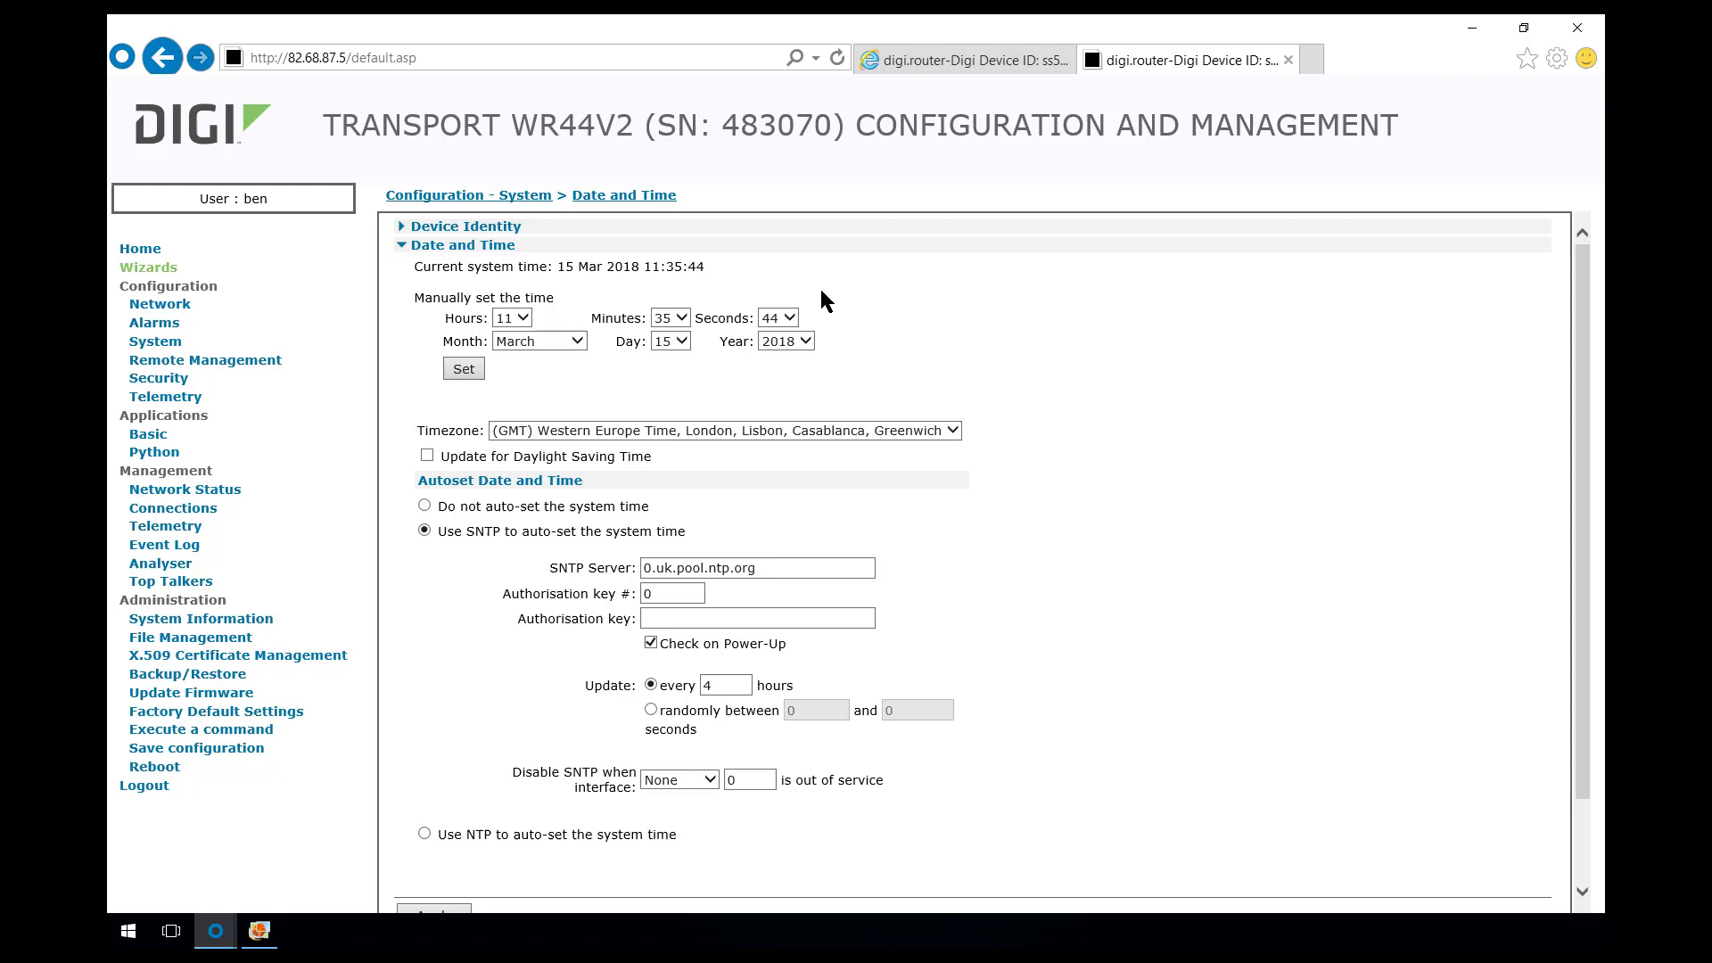
click(984, 56)
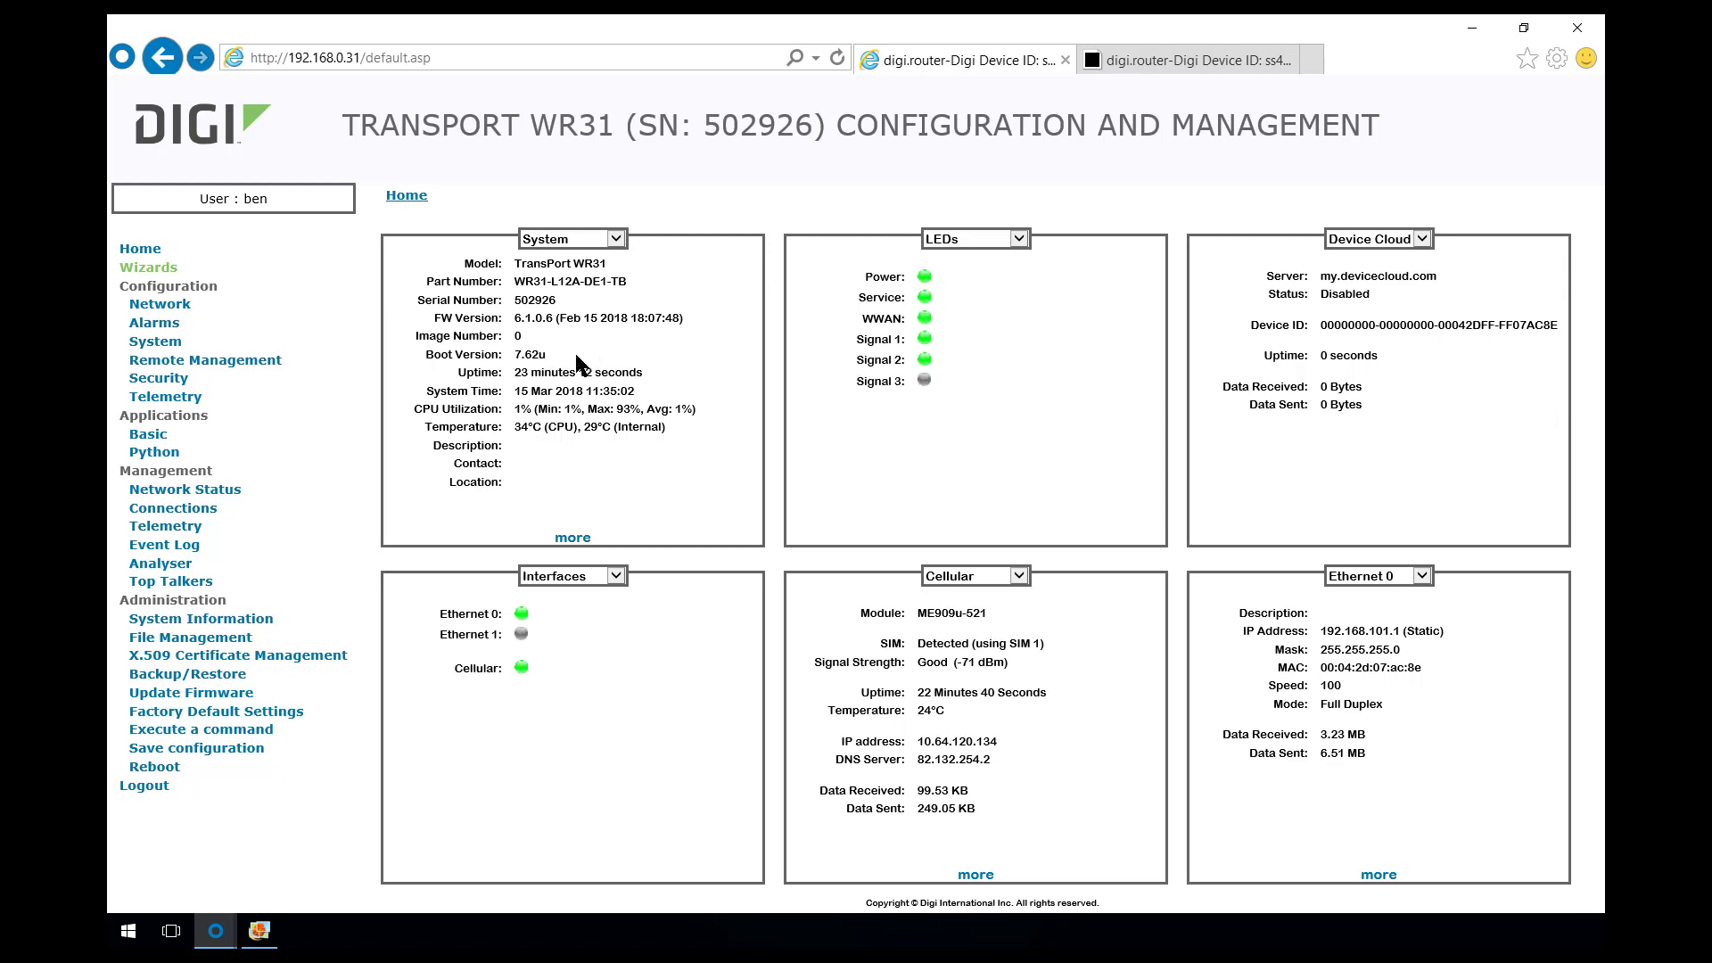
key(alt+Tab)
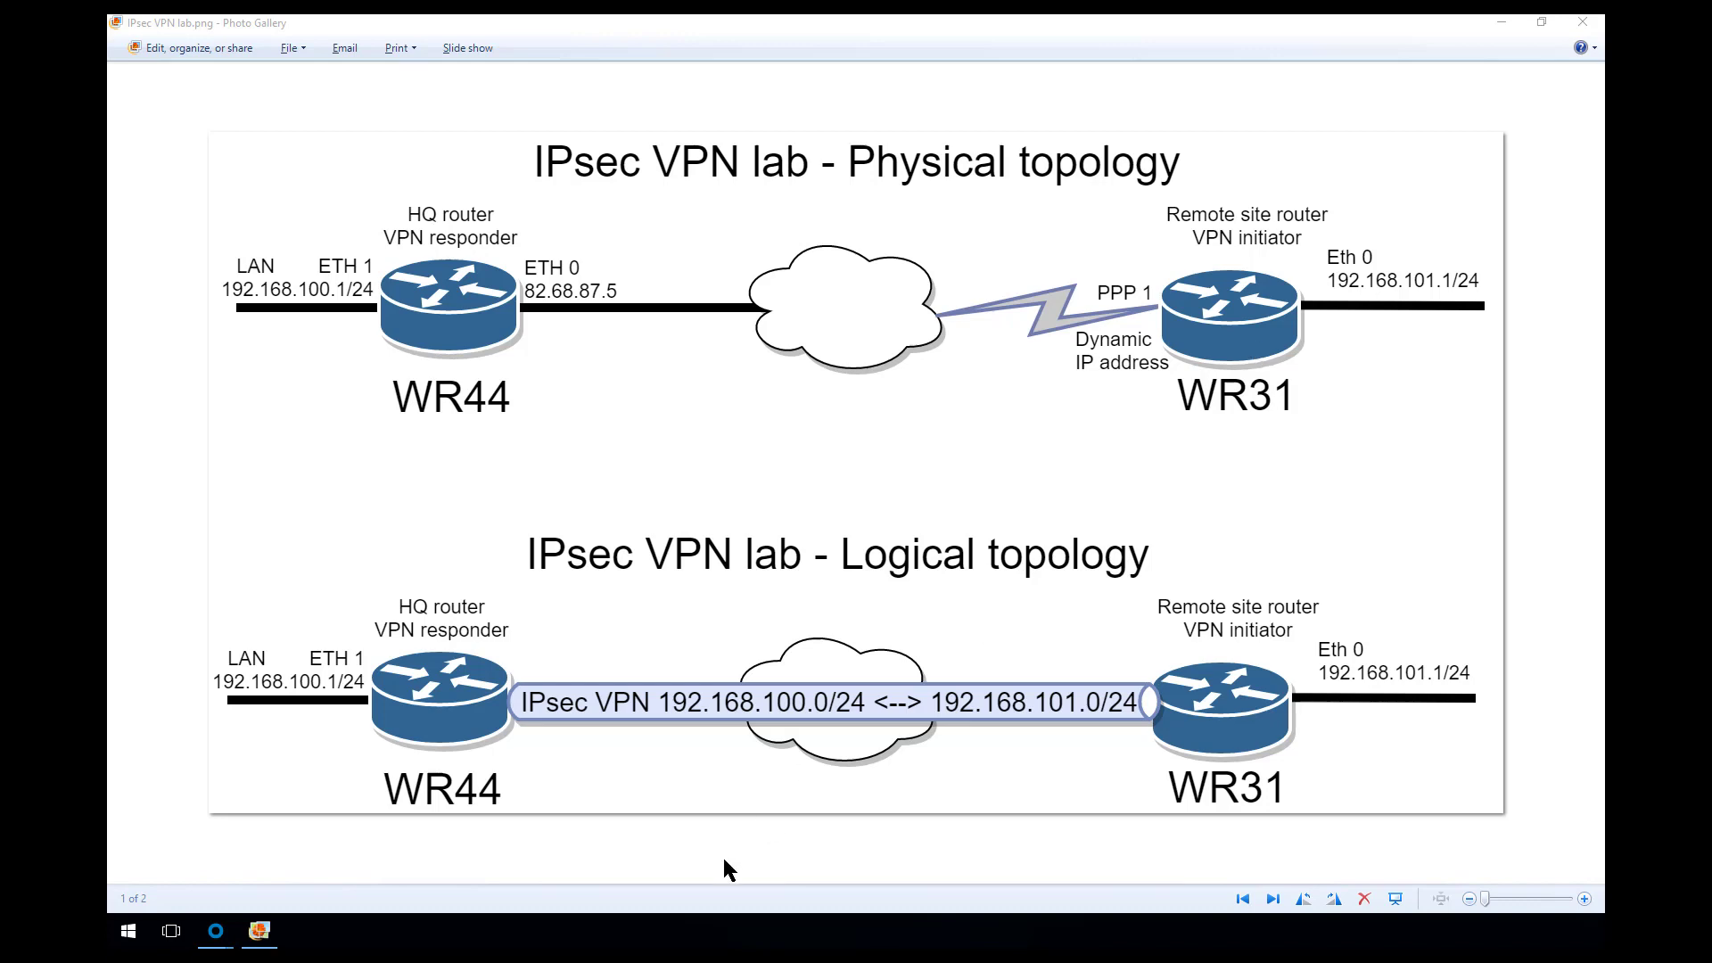
Show the WR31's ETH 0 (192.168.101.1) and logical ETH 2 (192.168.0.31) interface settings
mouse_move(218, 919)
click(218, 861)
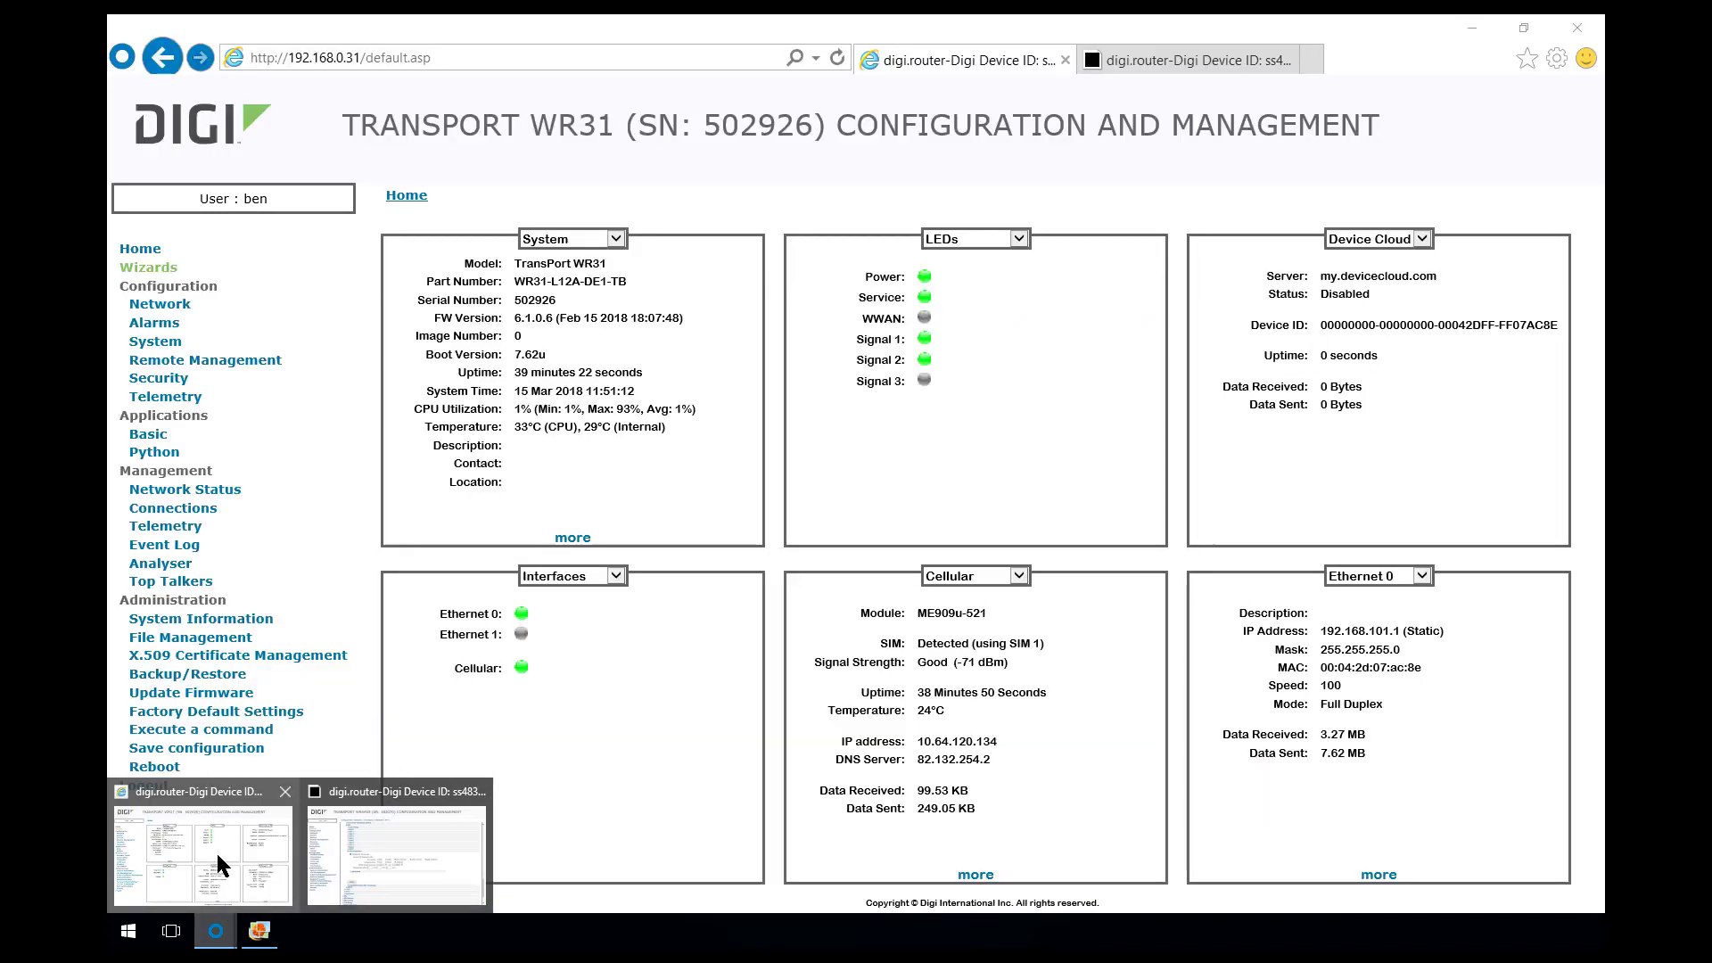
click(168, 310)
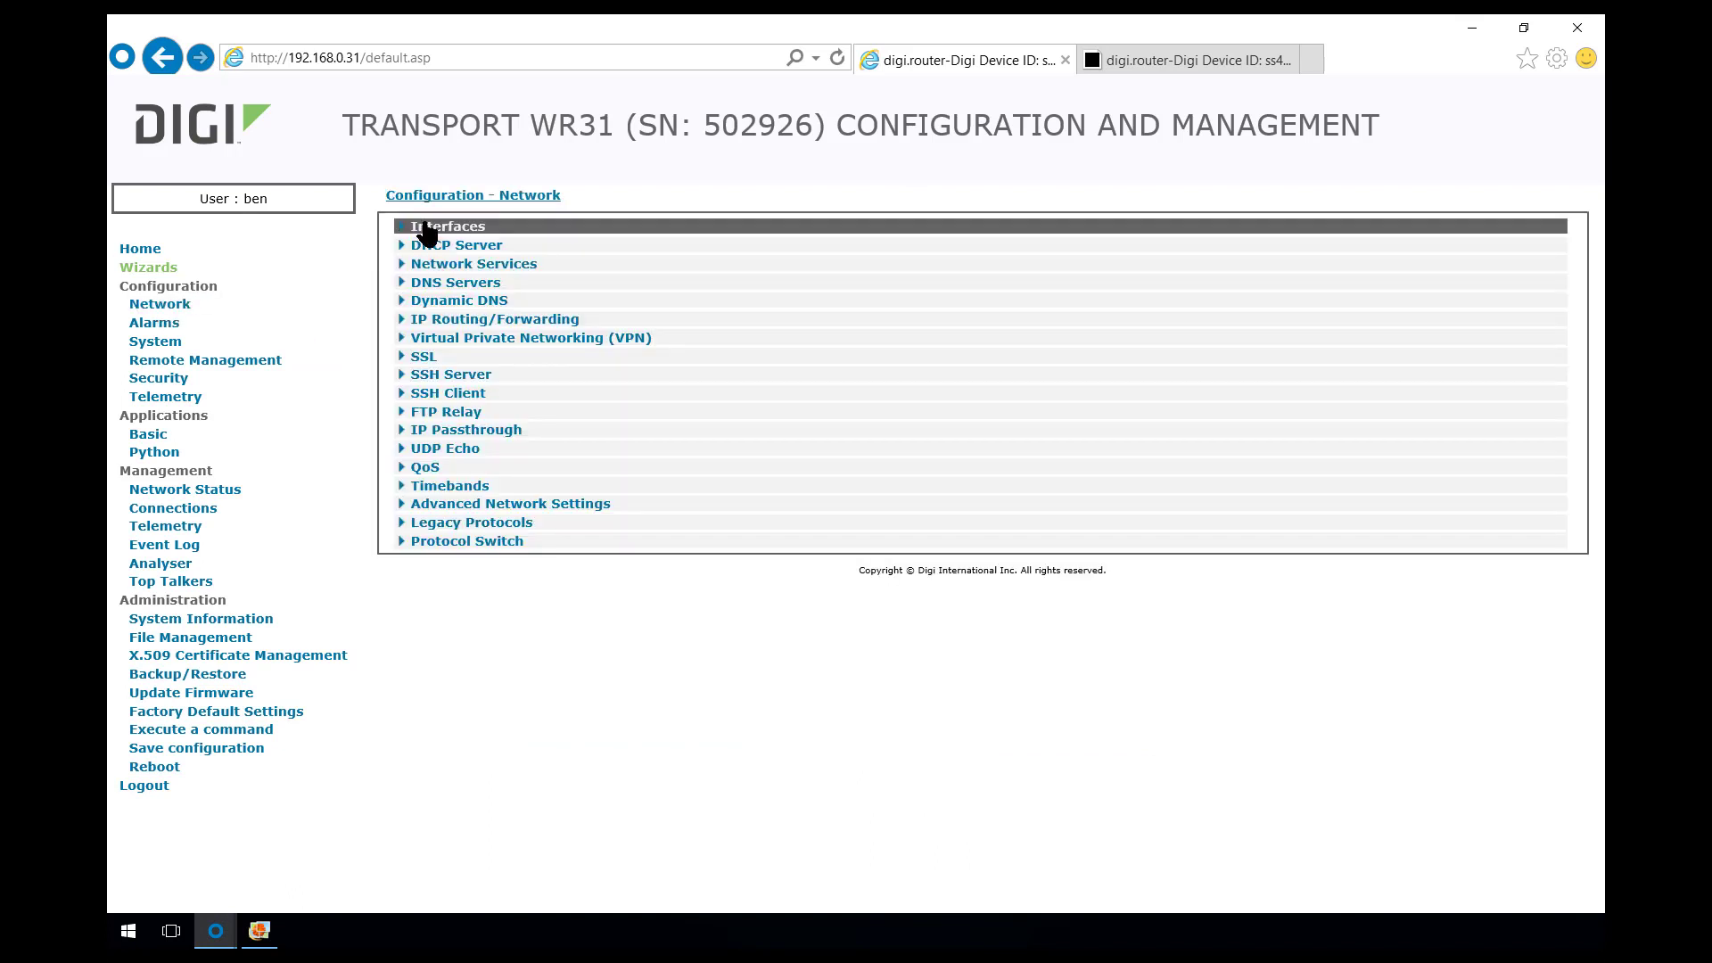
click(428, 230)
click(454, 248)
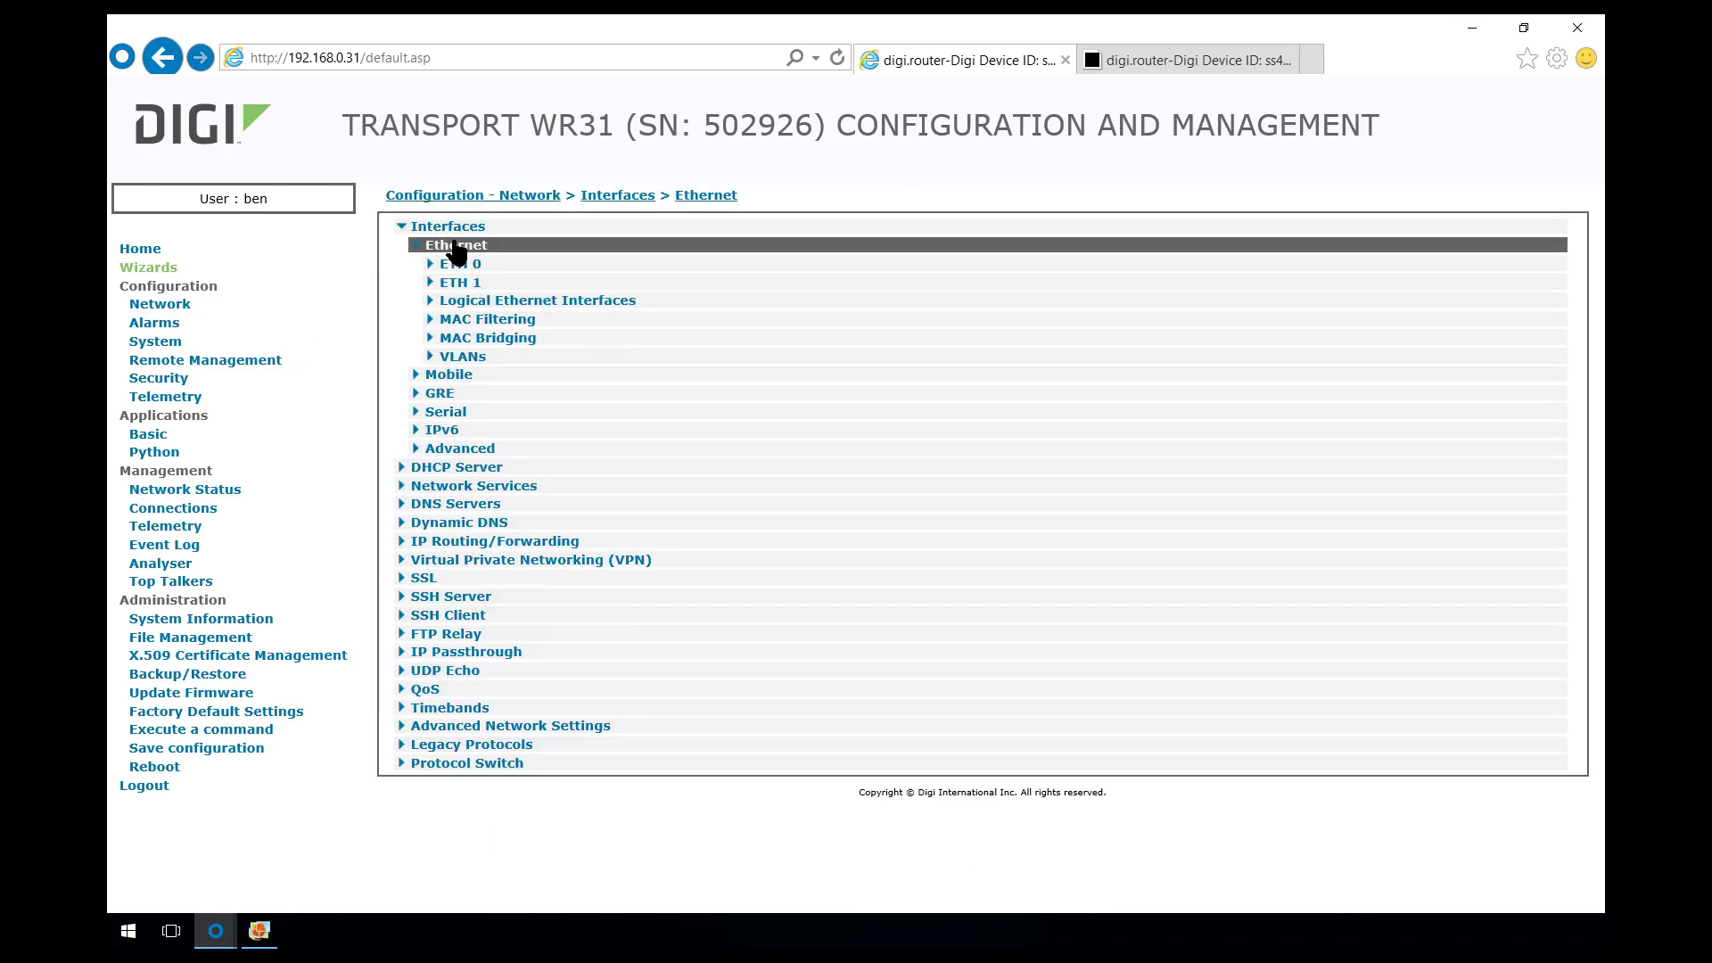
click(470, 266)
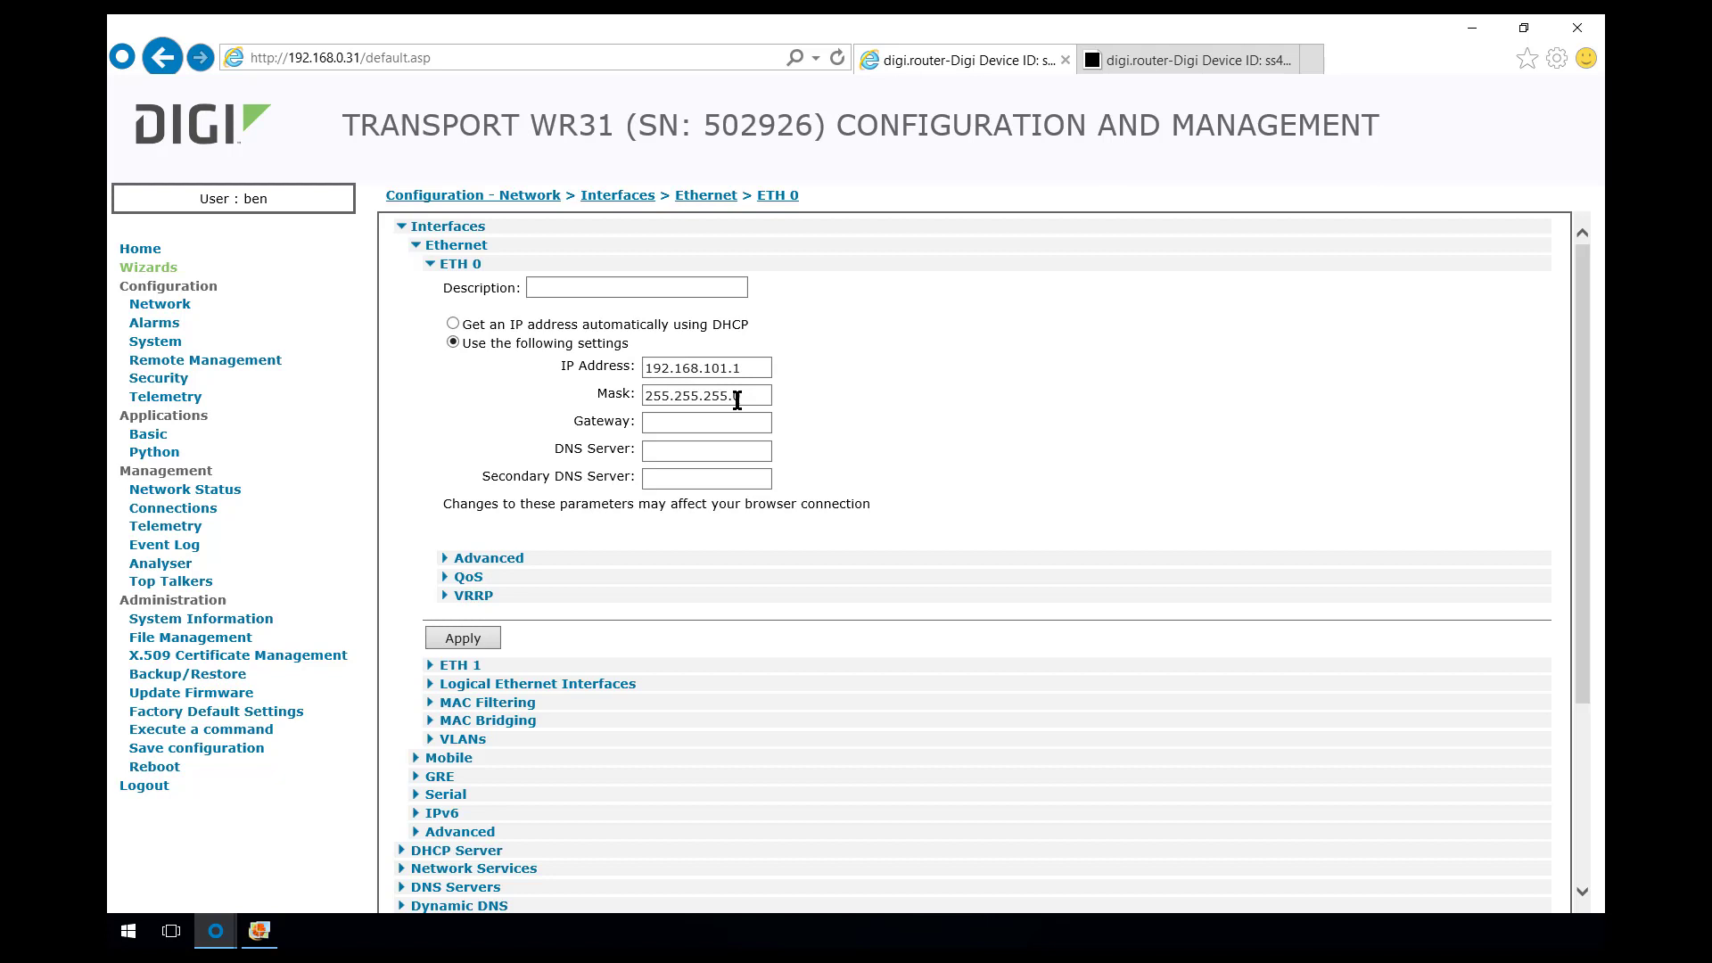
click(584, 685)
click(538, 705)
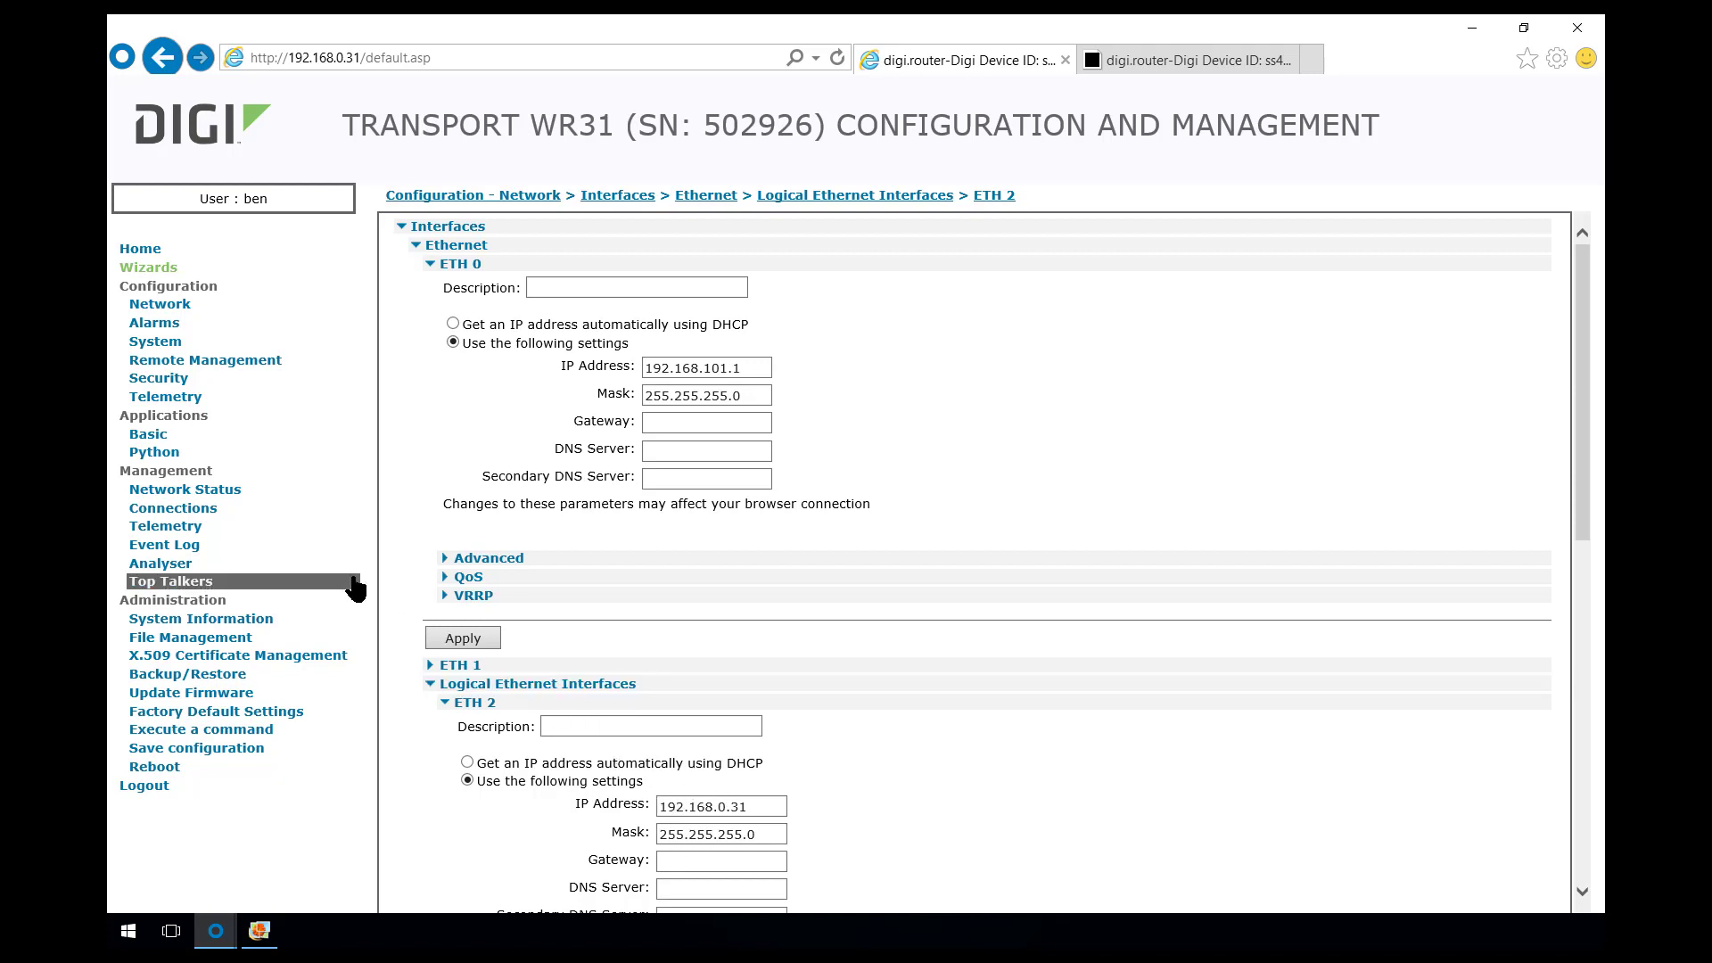
Review the WR31 routing table's gateways 192.168.101.1, 10.64.120.134 and 192.168.0.31
click(225, 499)
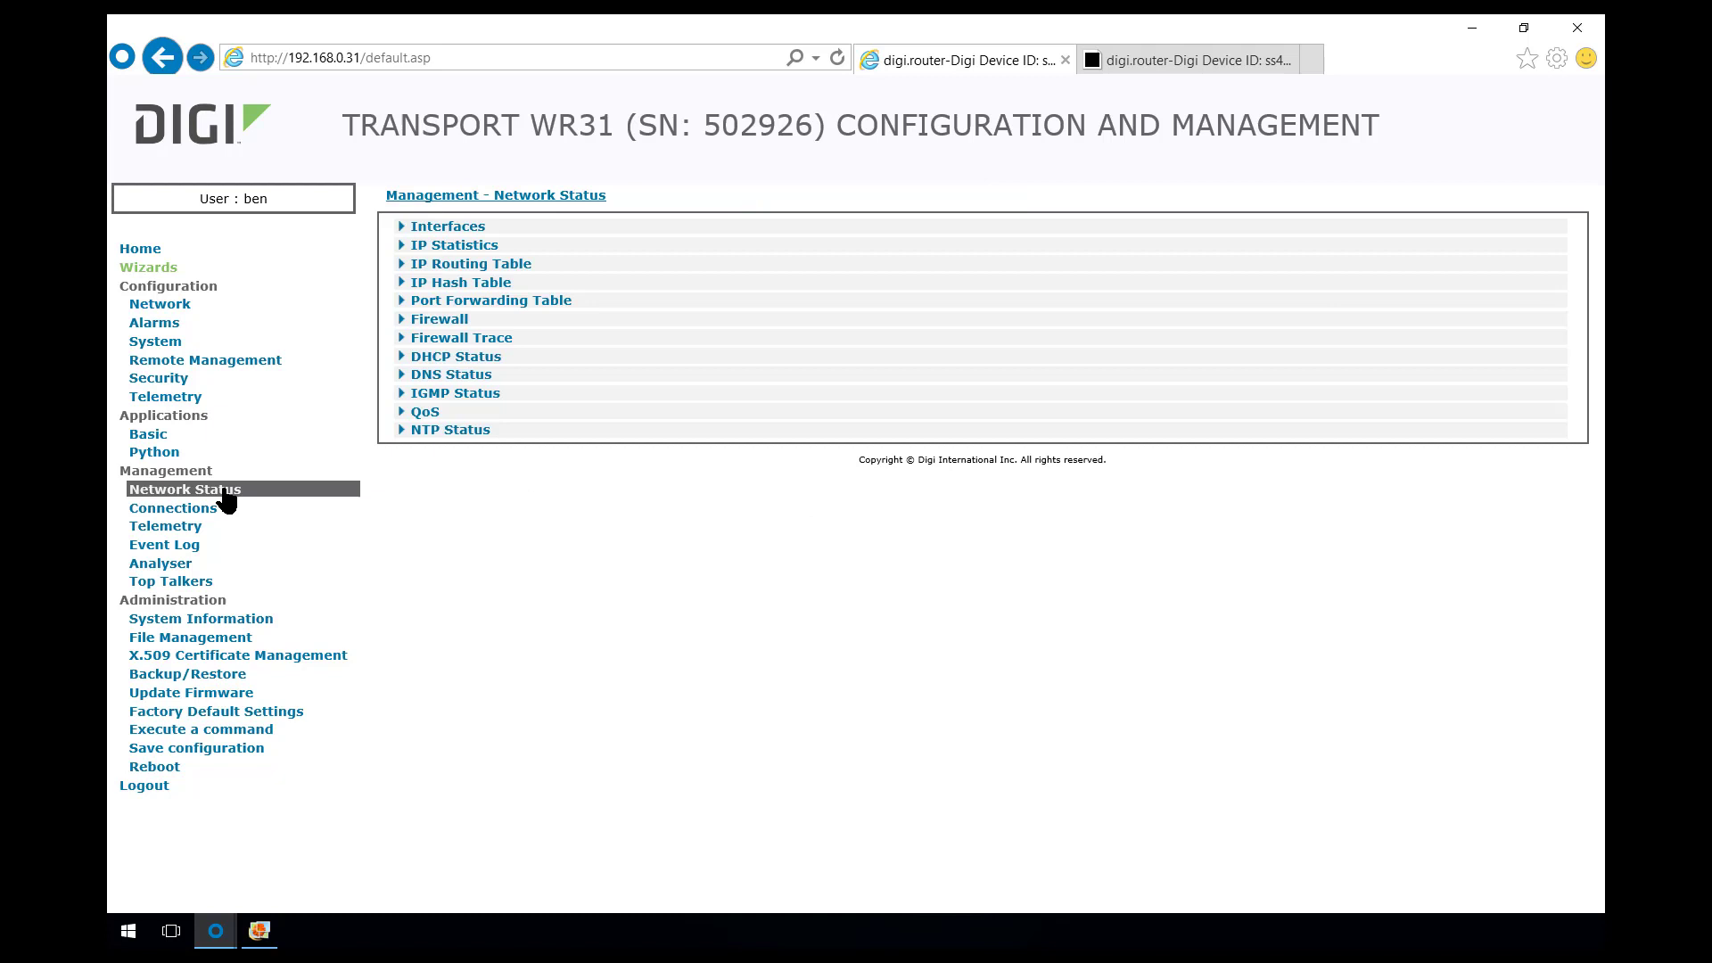
click(446, 267)
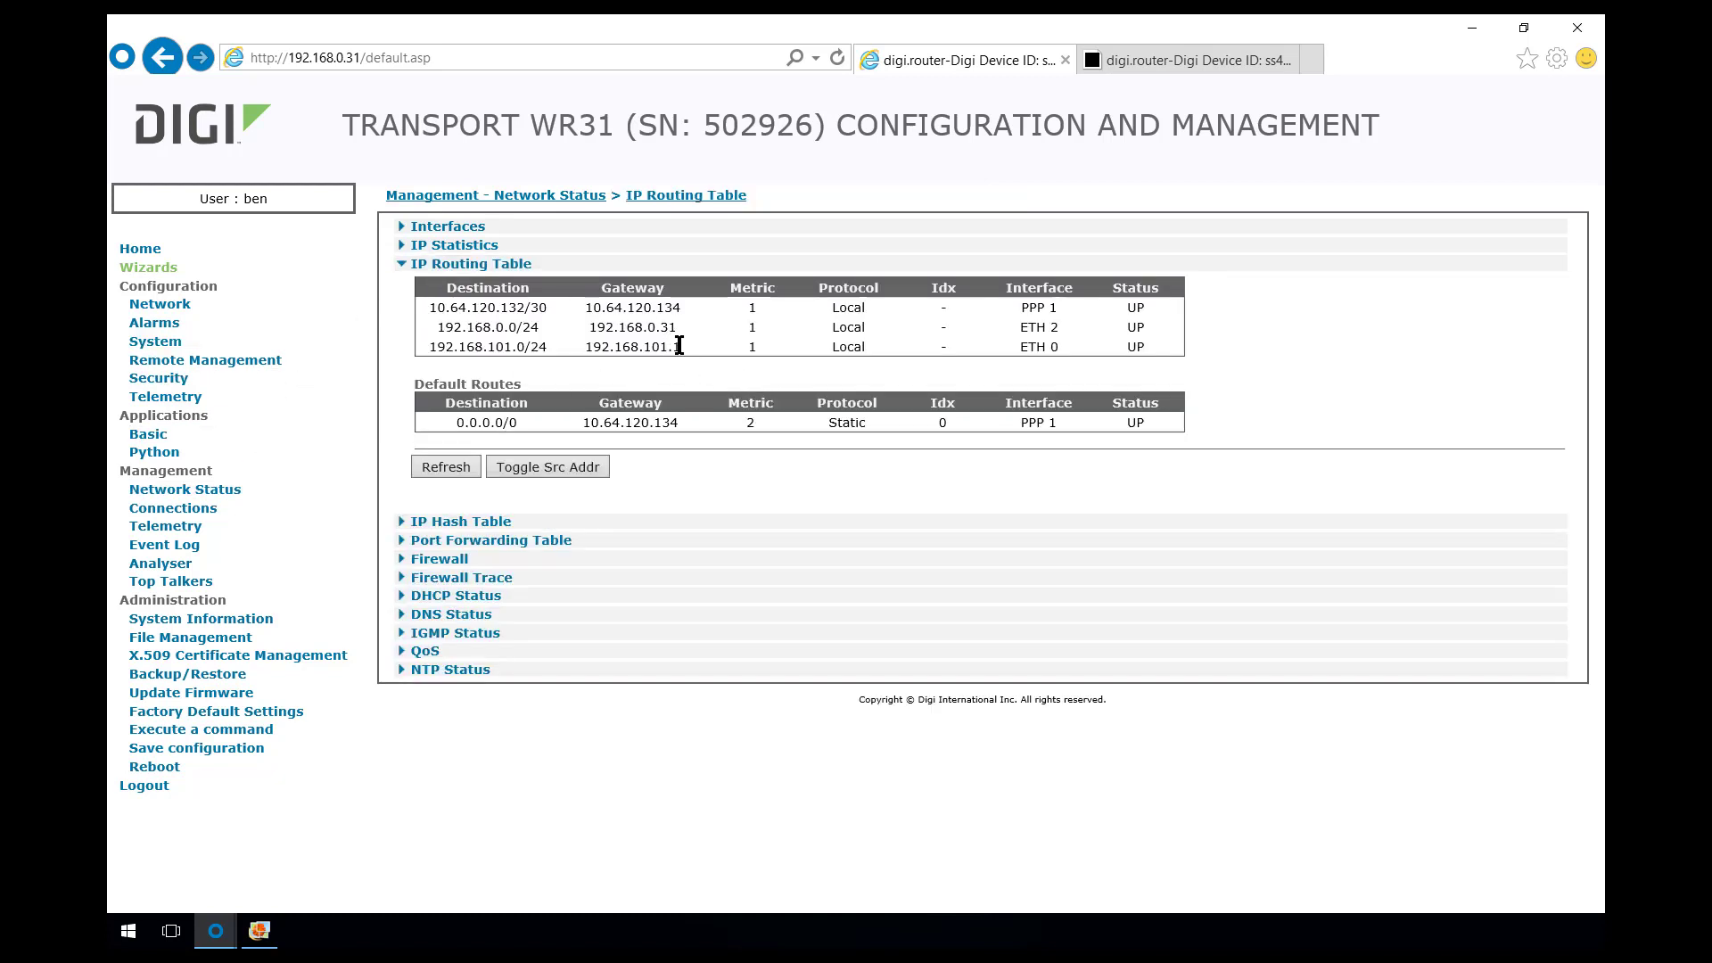
drag(682, 346, 585, 342)
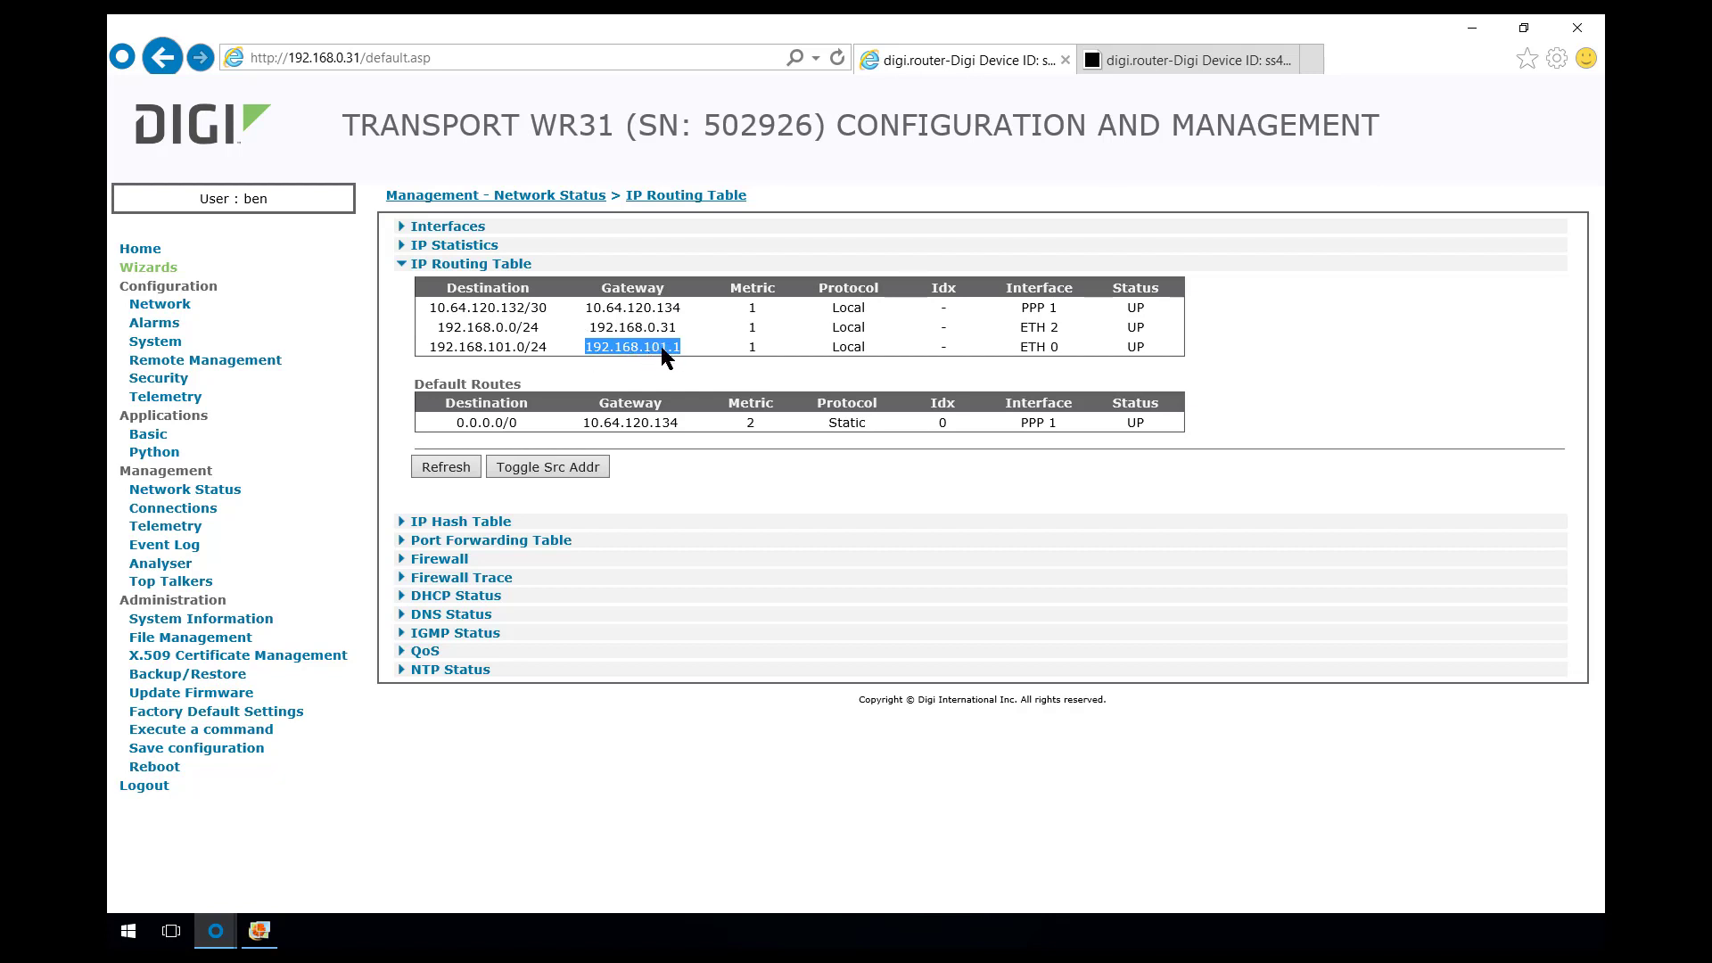
drag(683, 306, 585, 306)
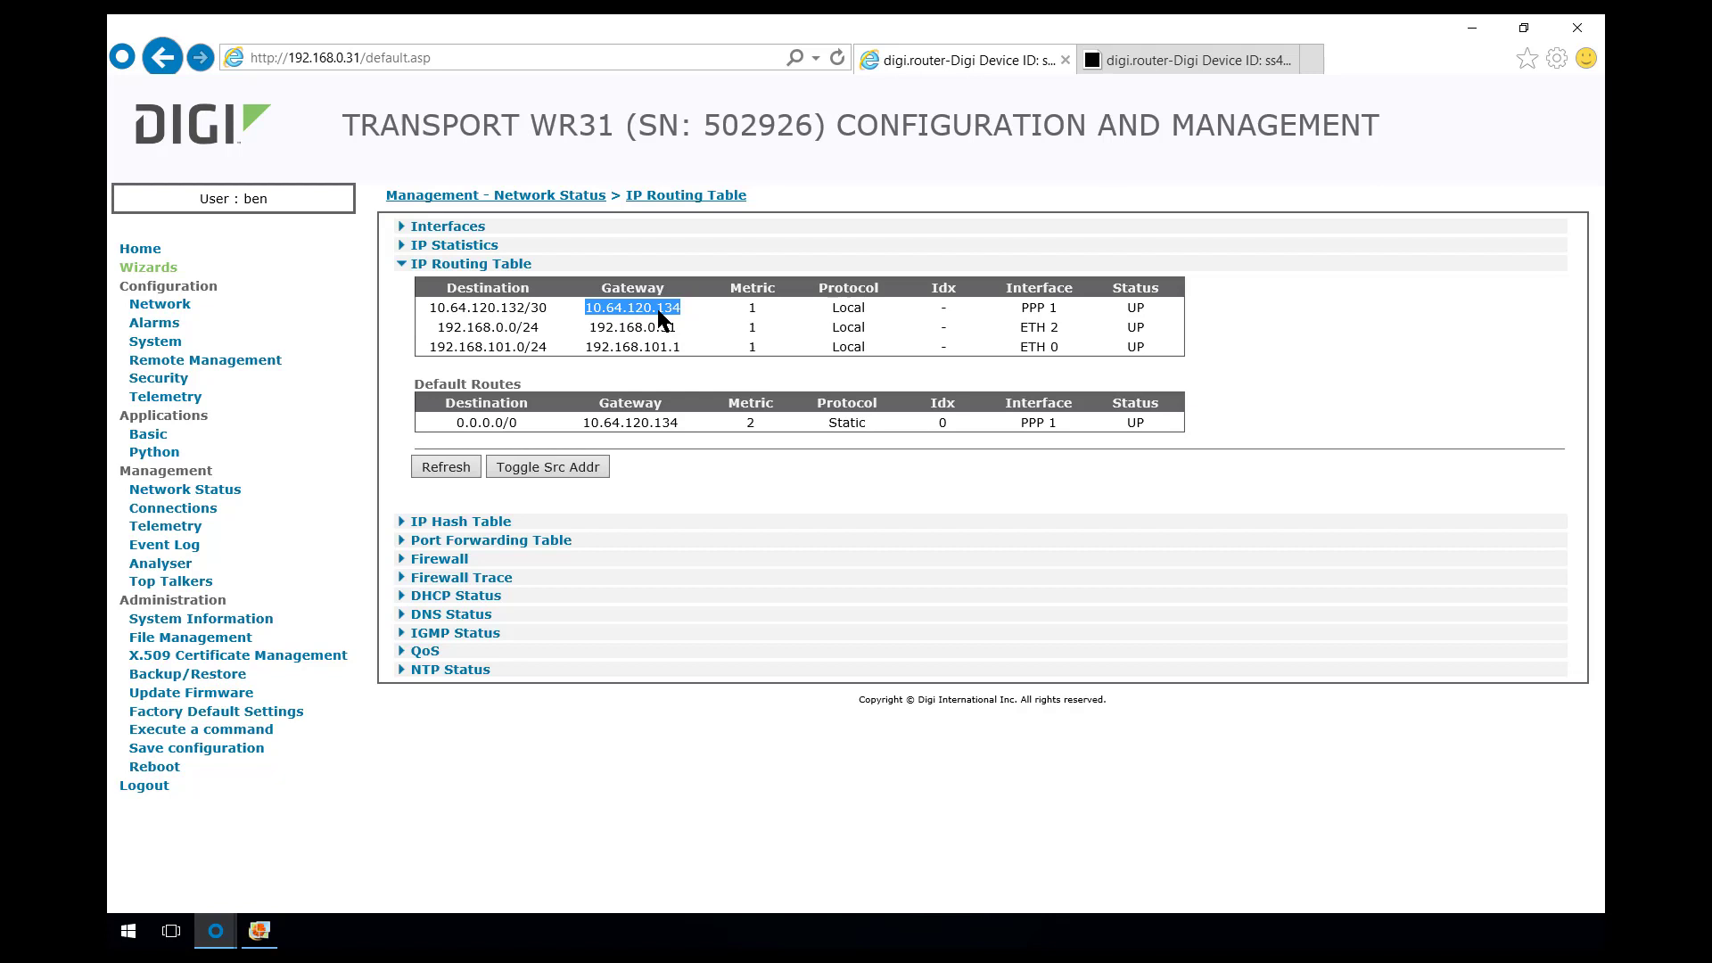
drag(588, 327, 713, 339)
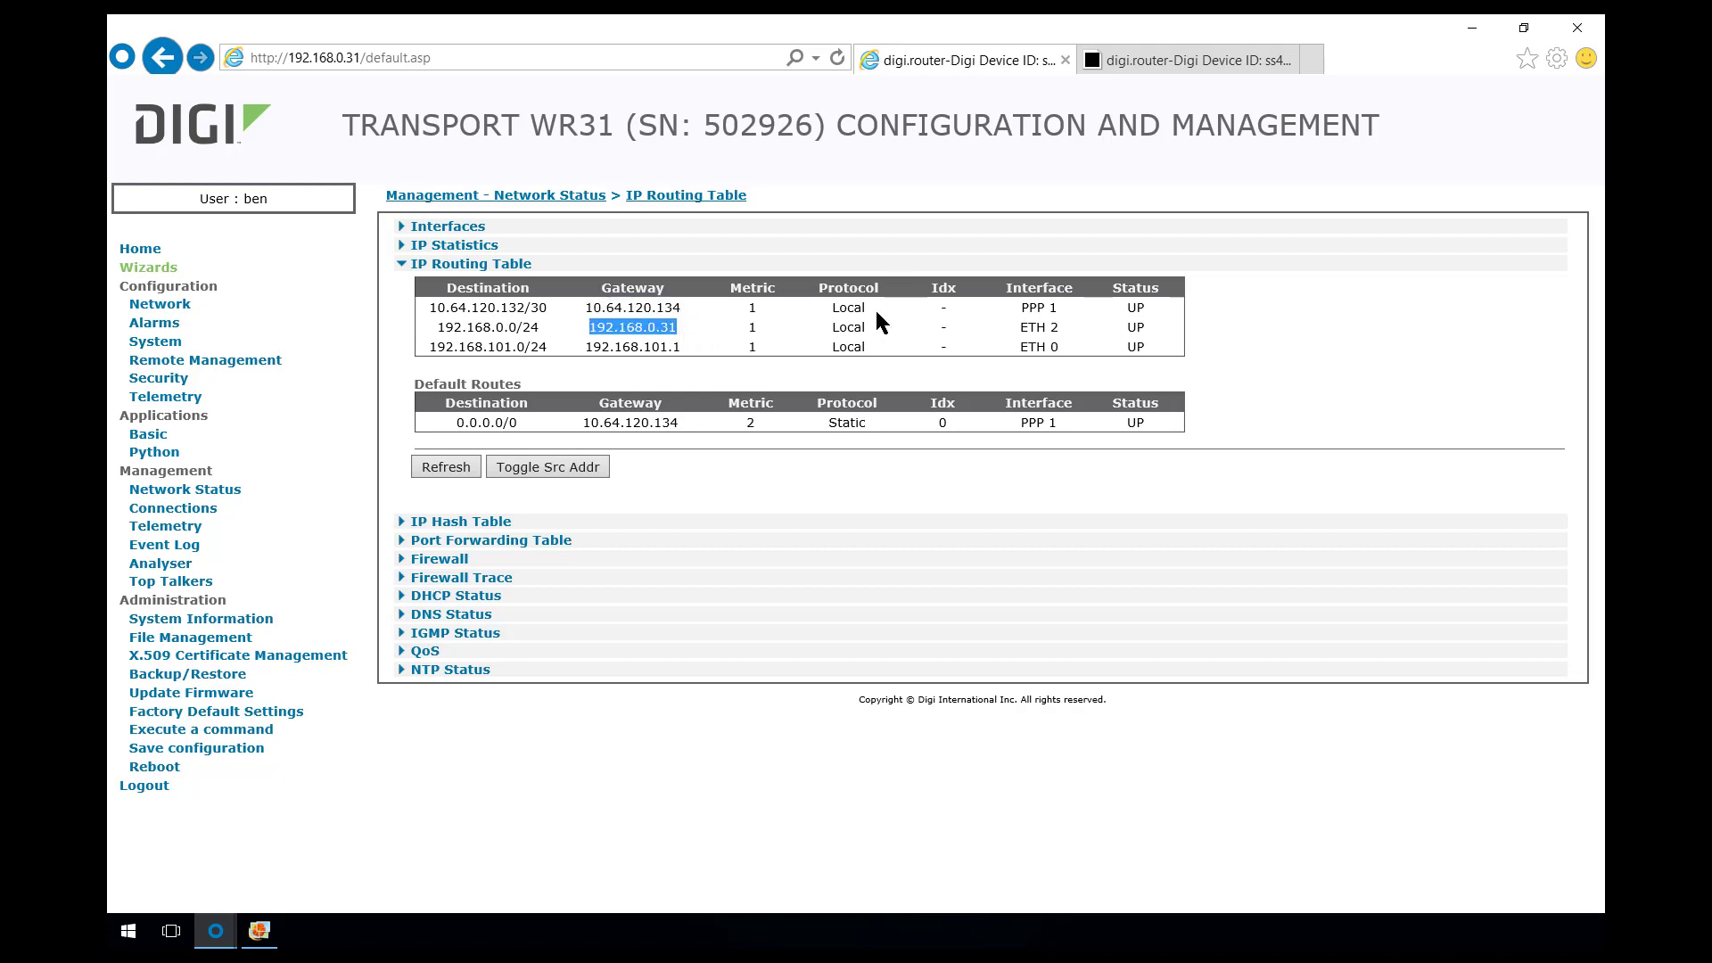
drag(1019, 327, 1063, 328)
click(919, 344)
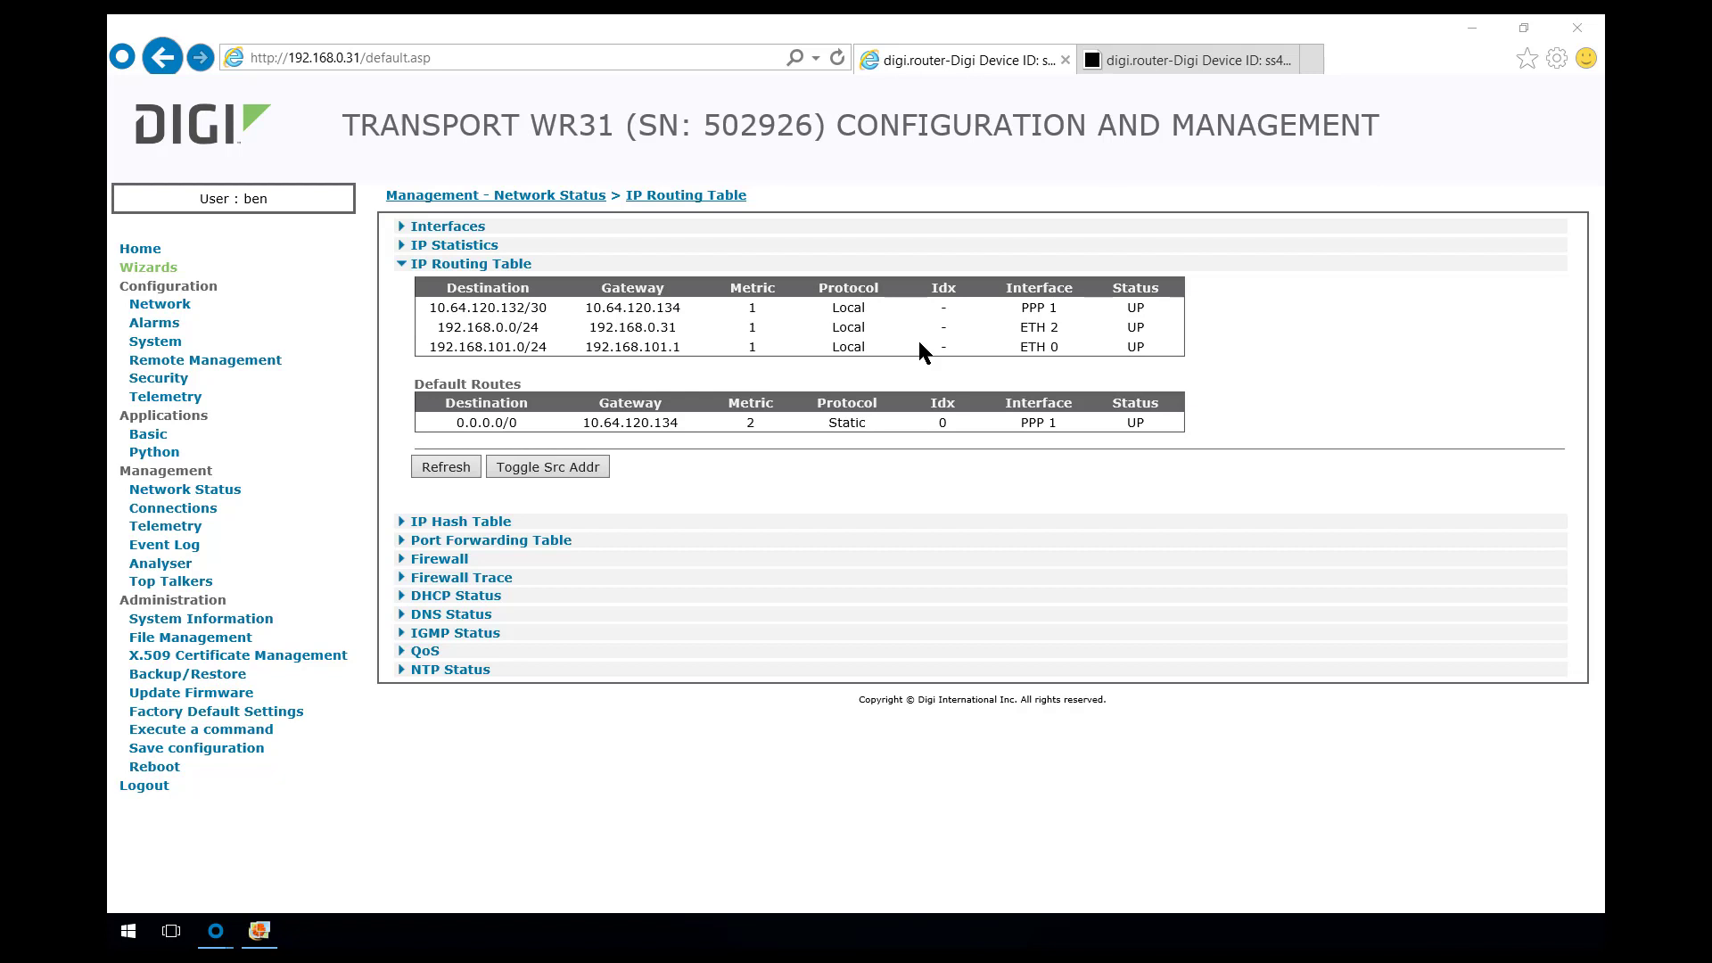
Switch the WR31's IKE 0 to Aggressive mode with Phase 1 group 5 (1536), and apply
click(188, 303)
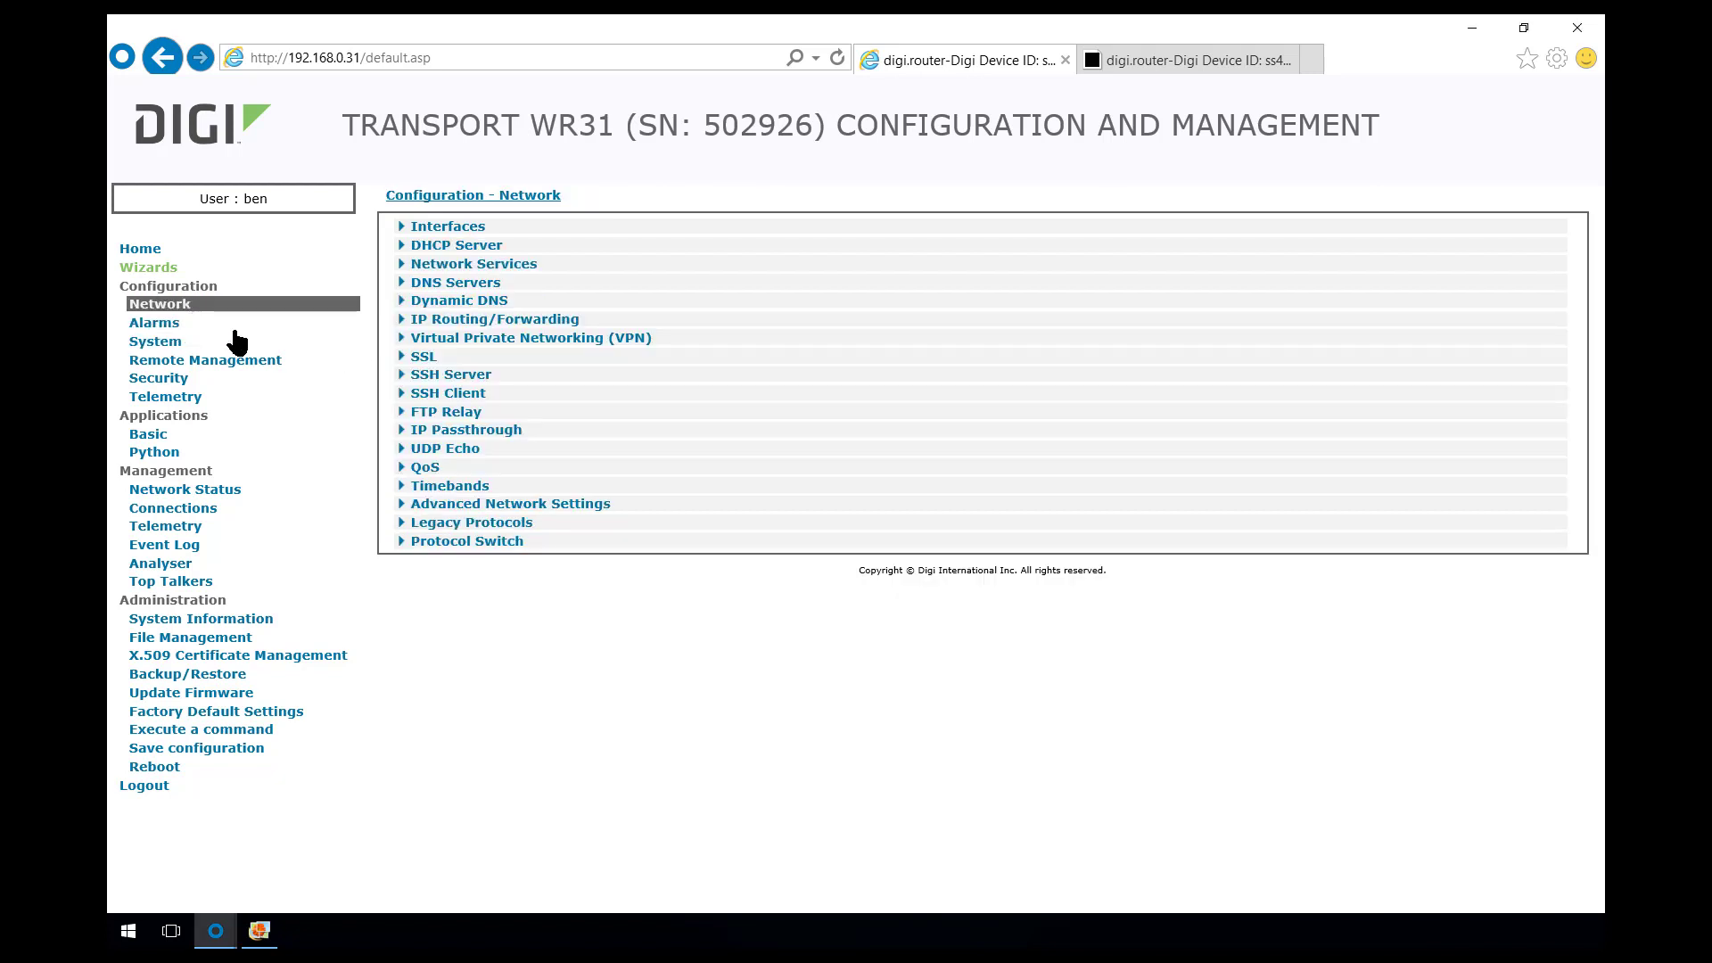
click(468, 345)
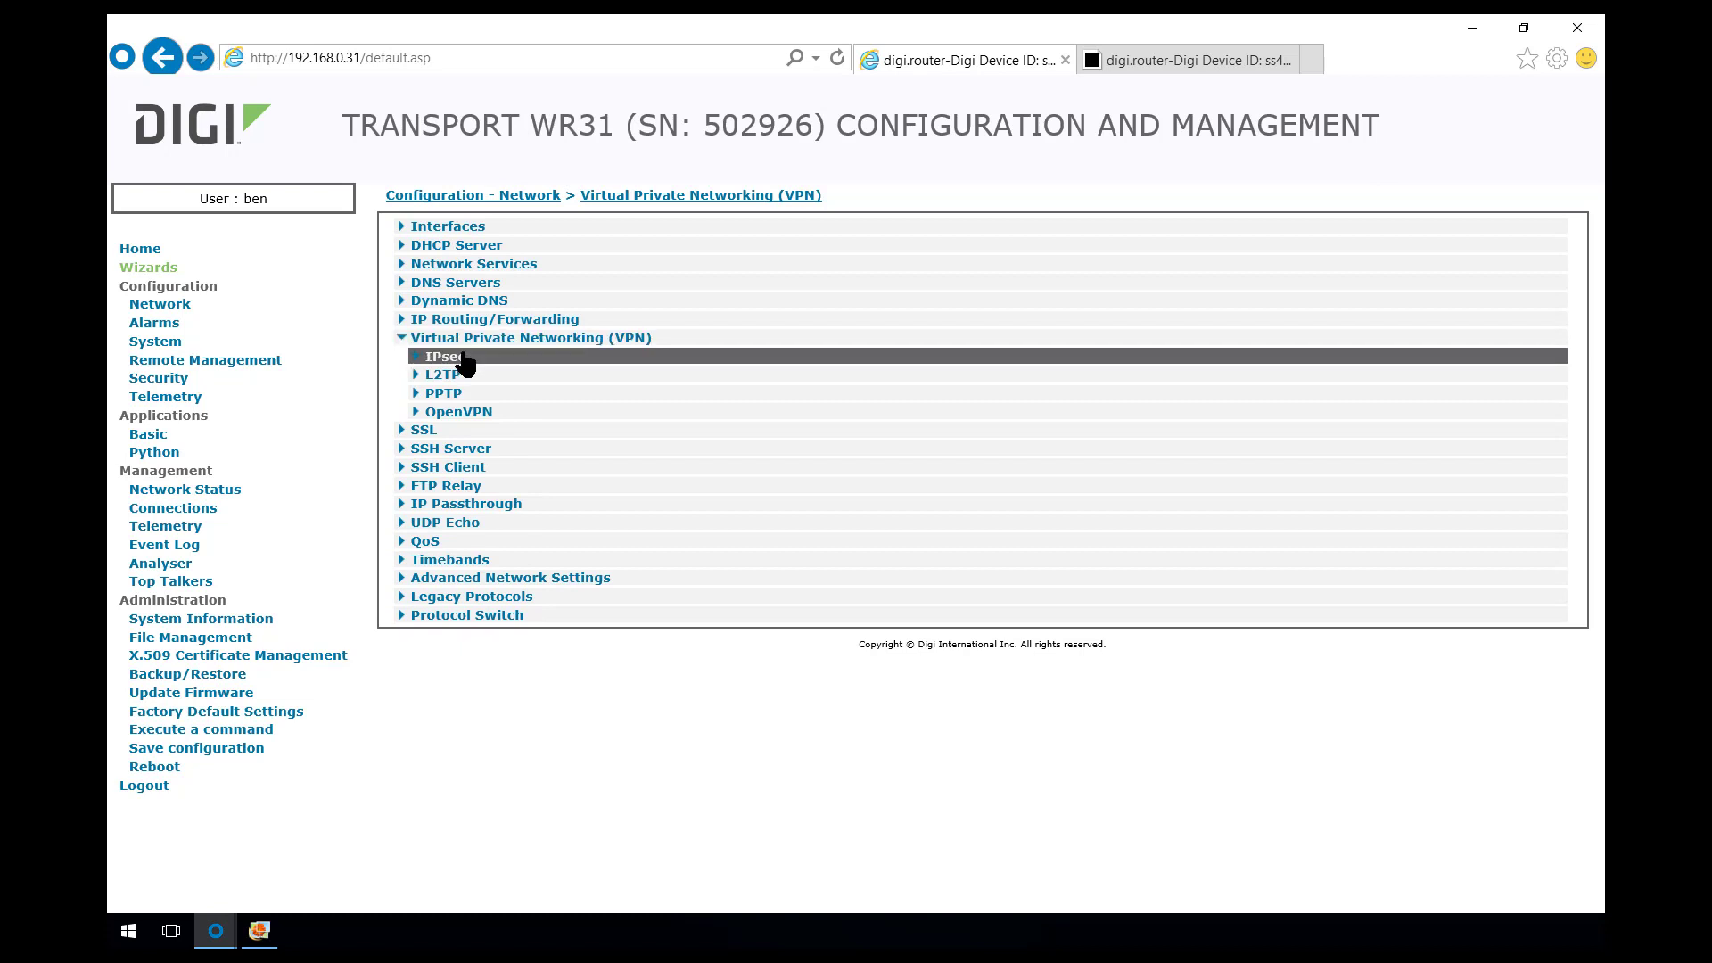
click(462, 359)
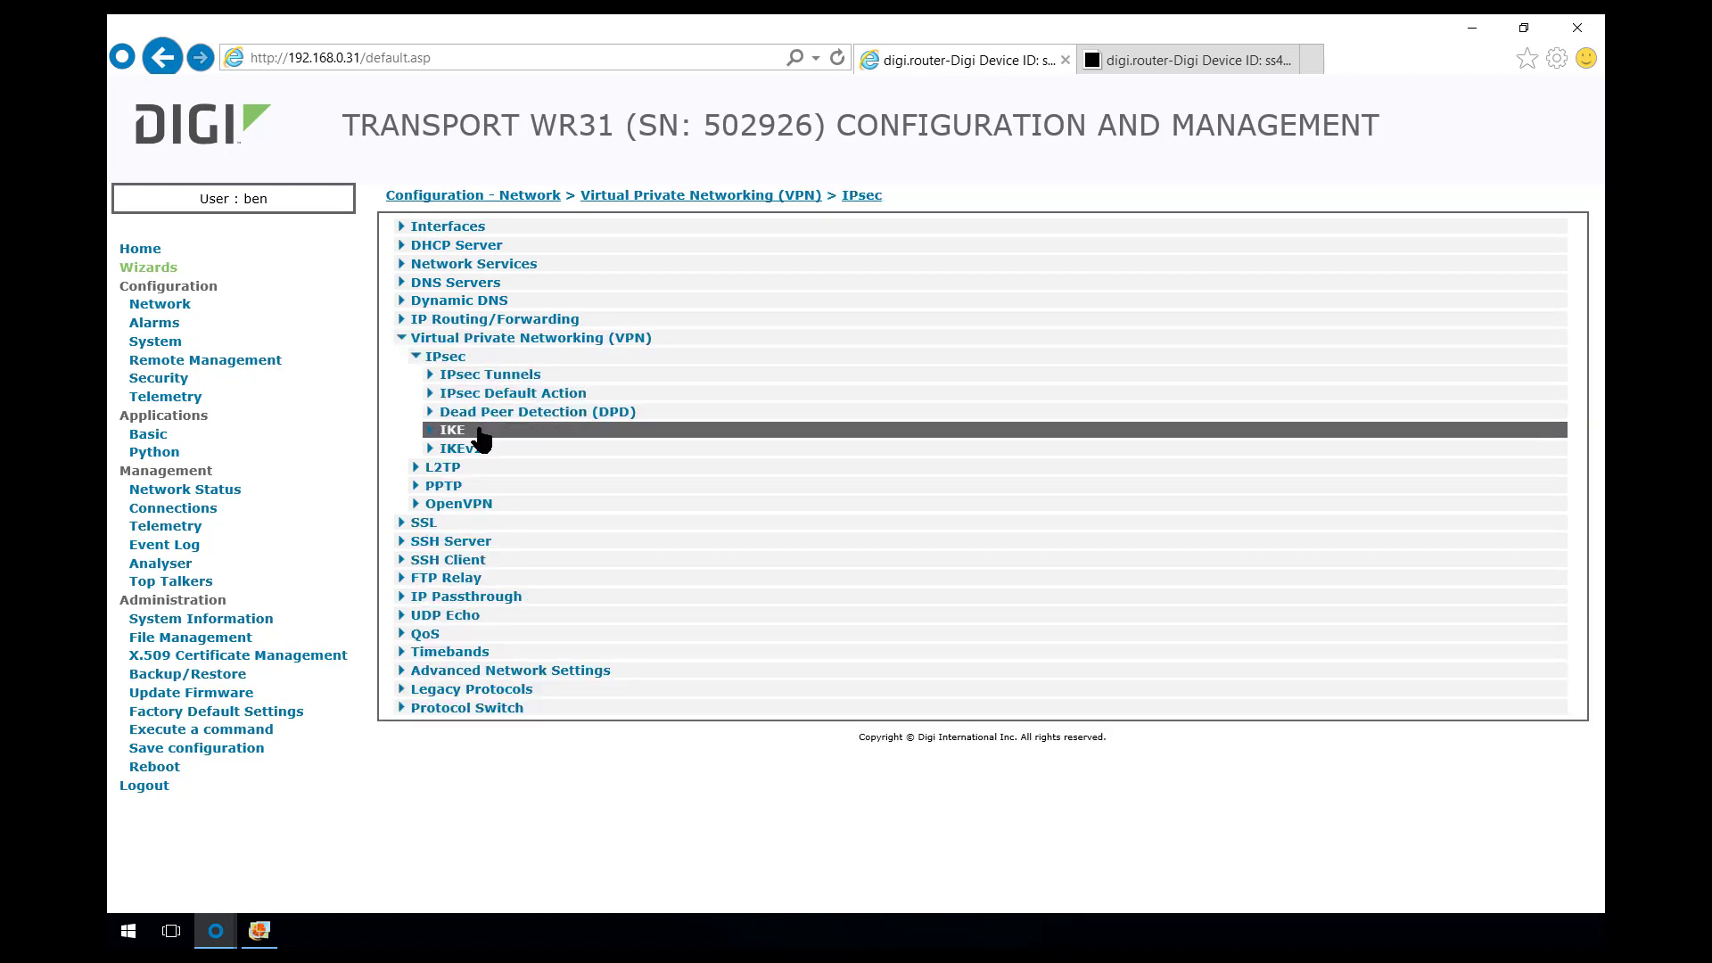
click(481, 433)
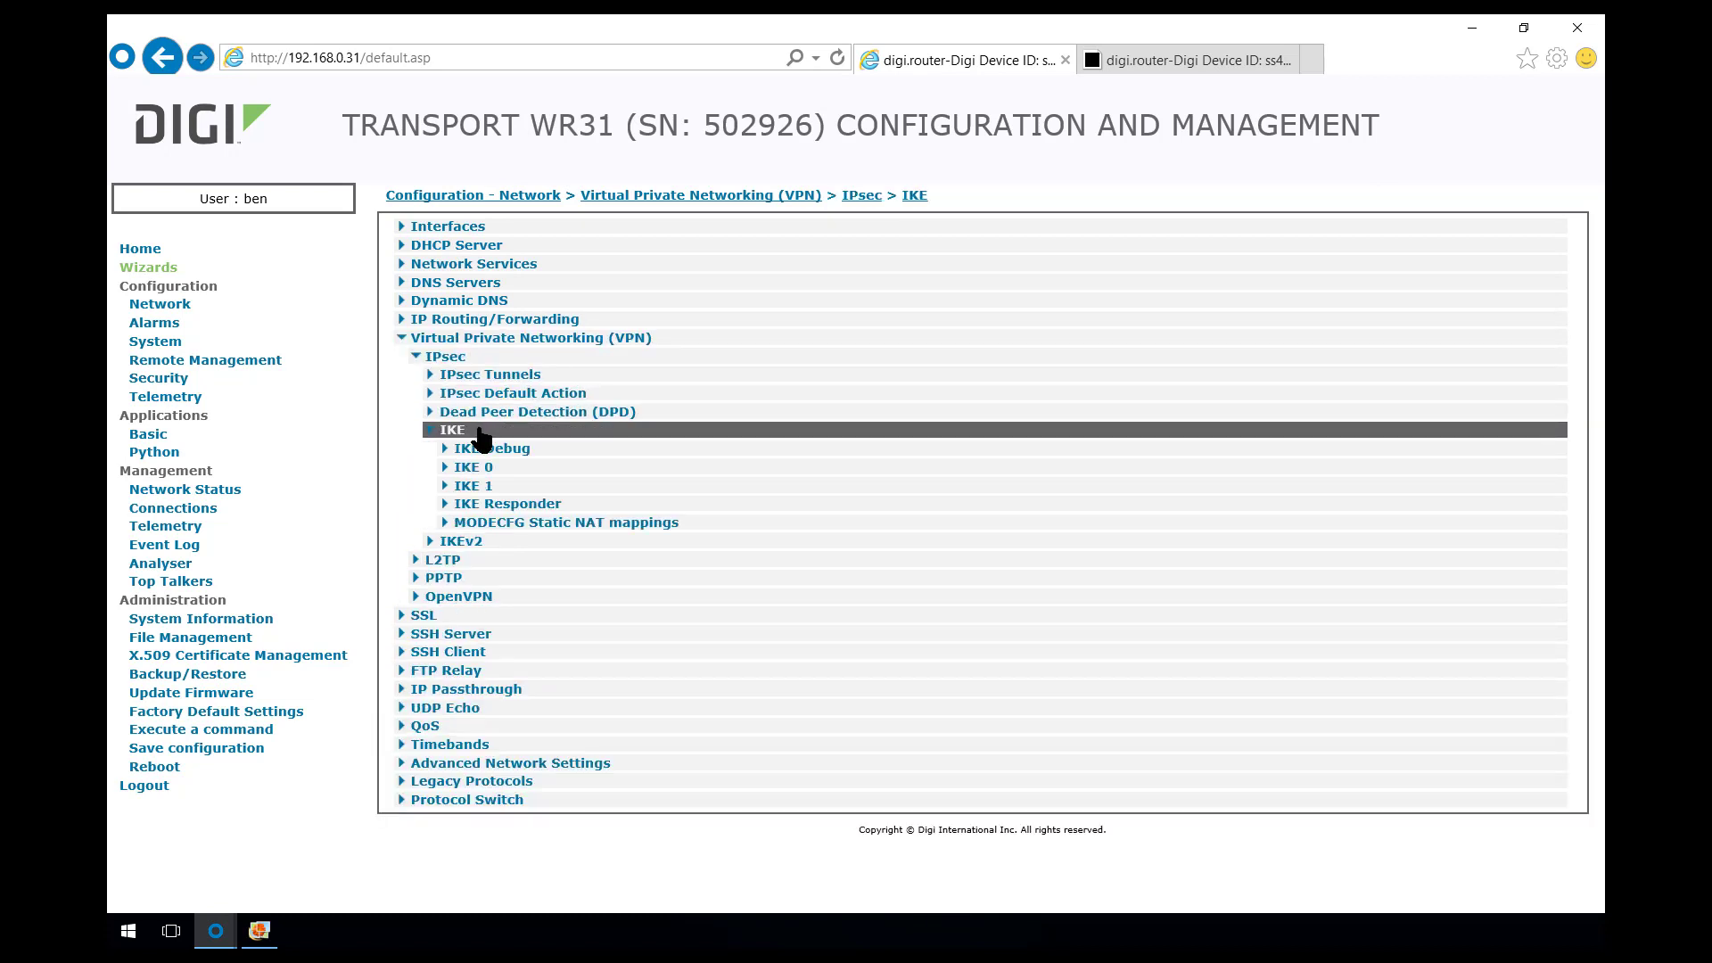
click(507, 475)
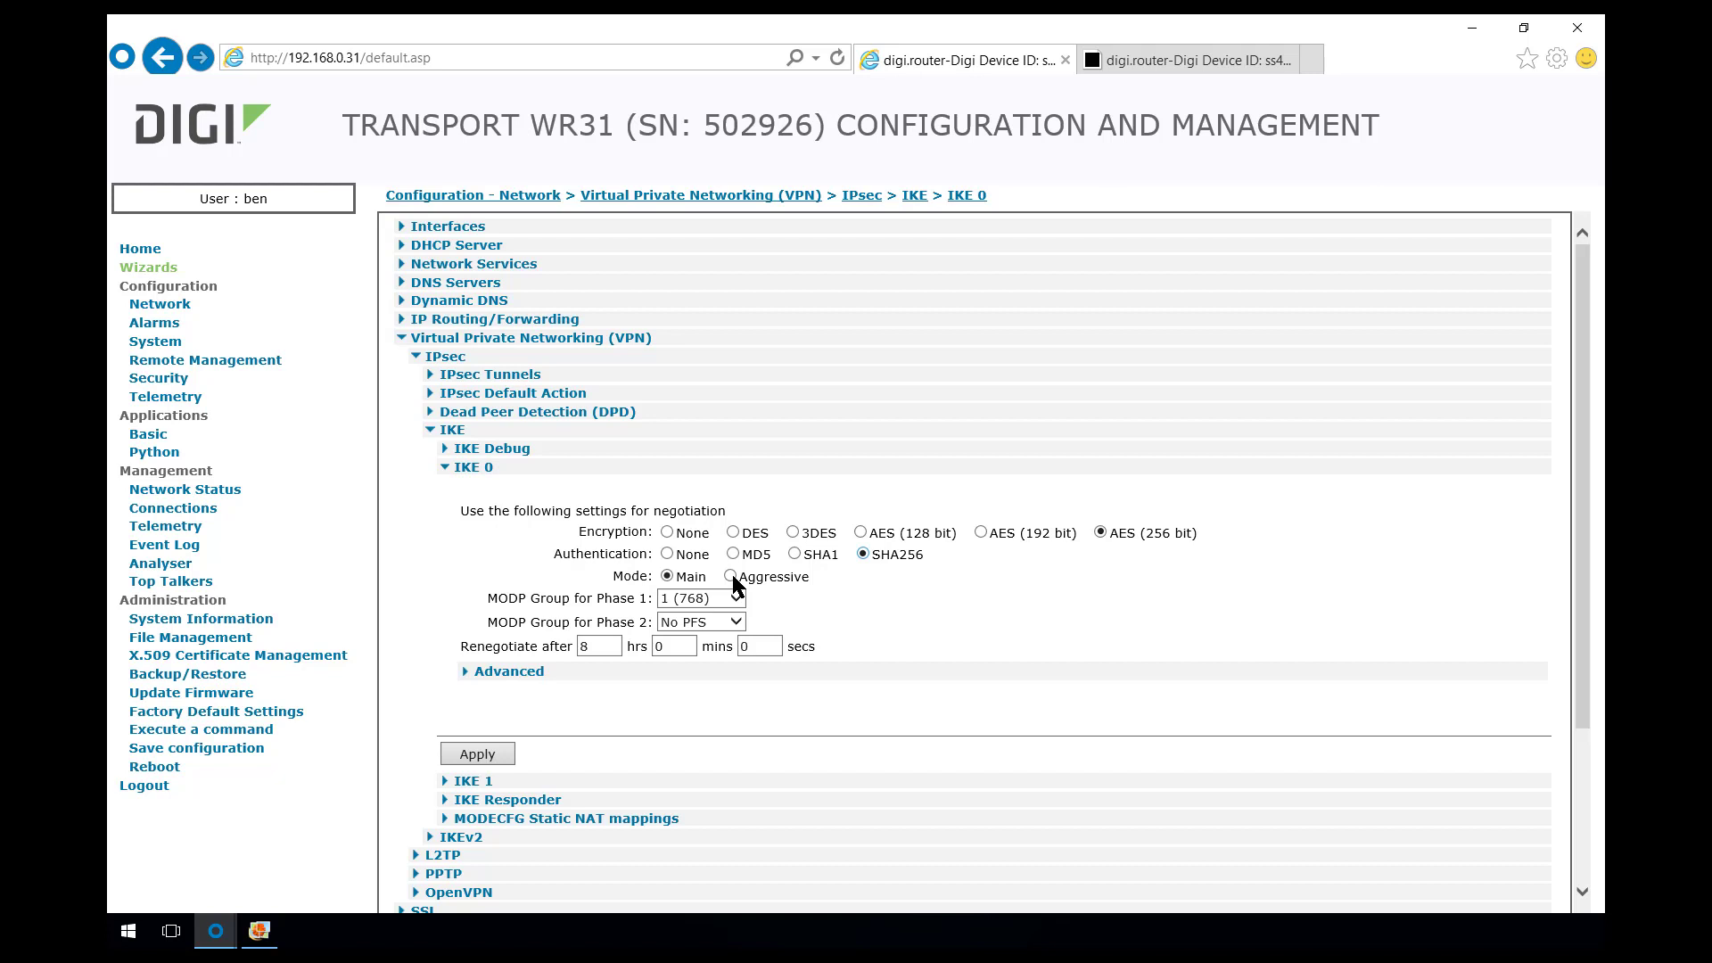
click(731, 577)
click(706, 603)
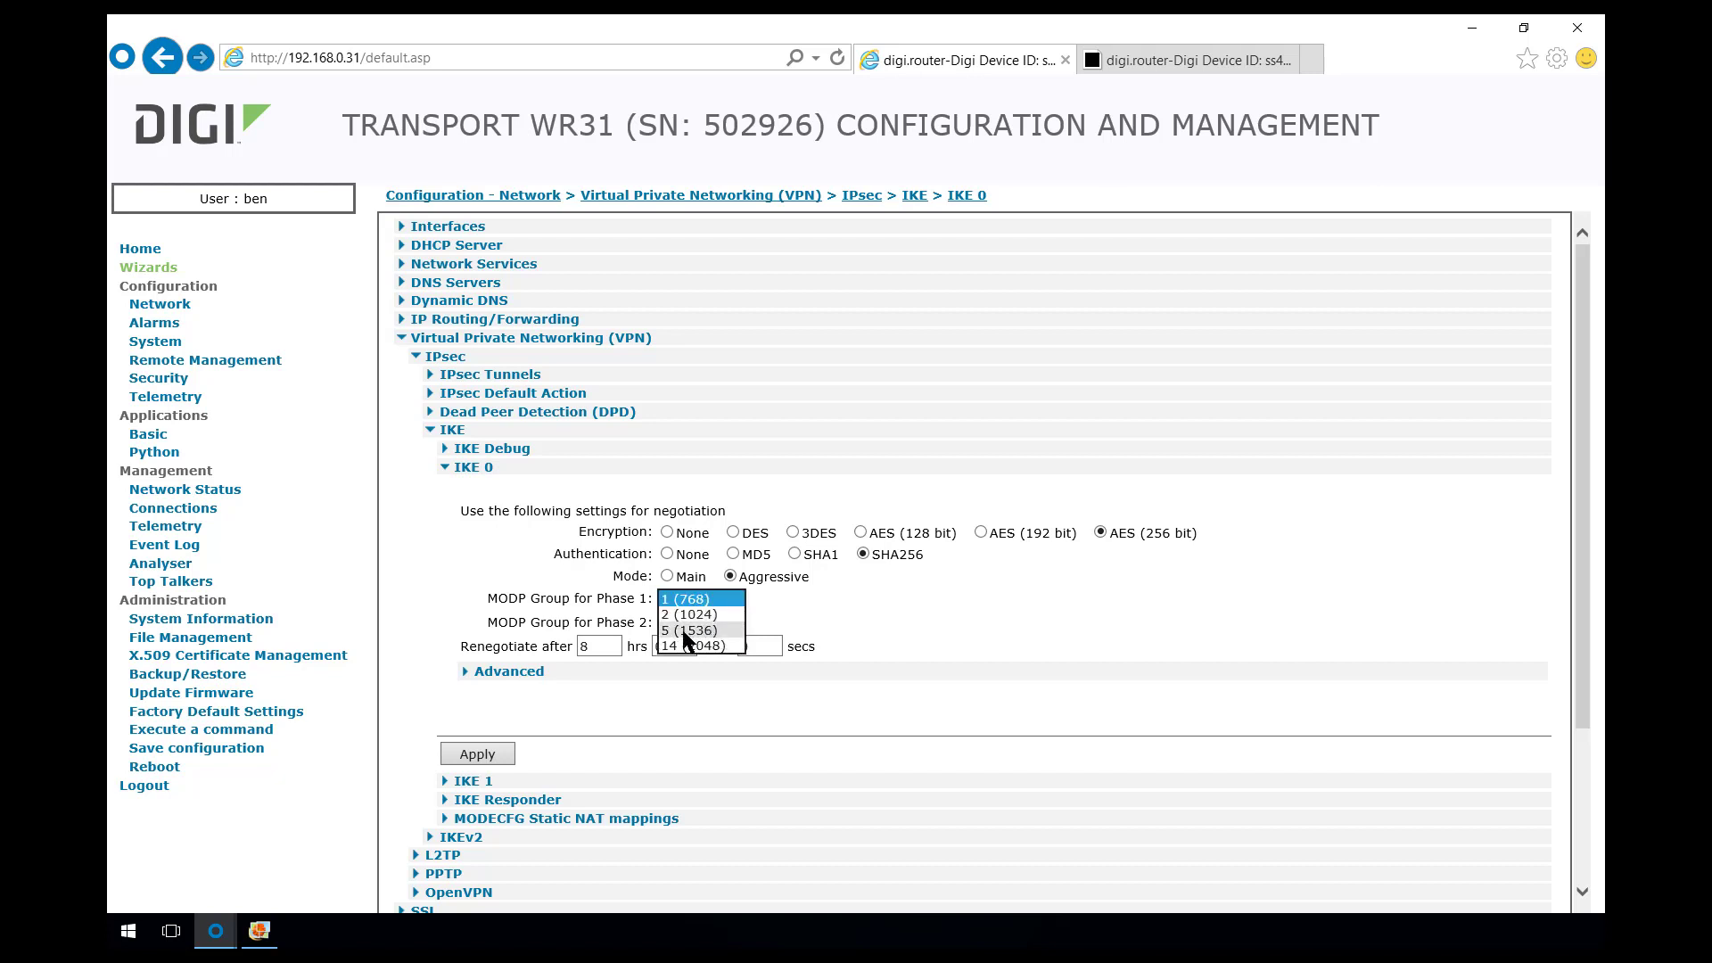
click(694, 629)
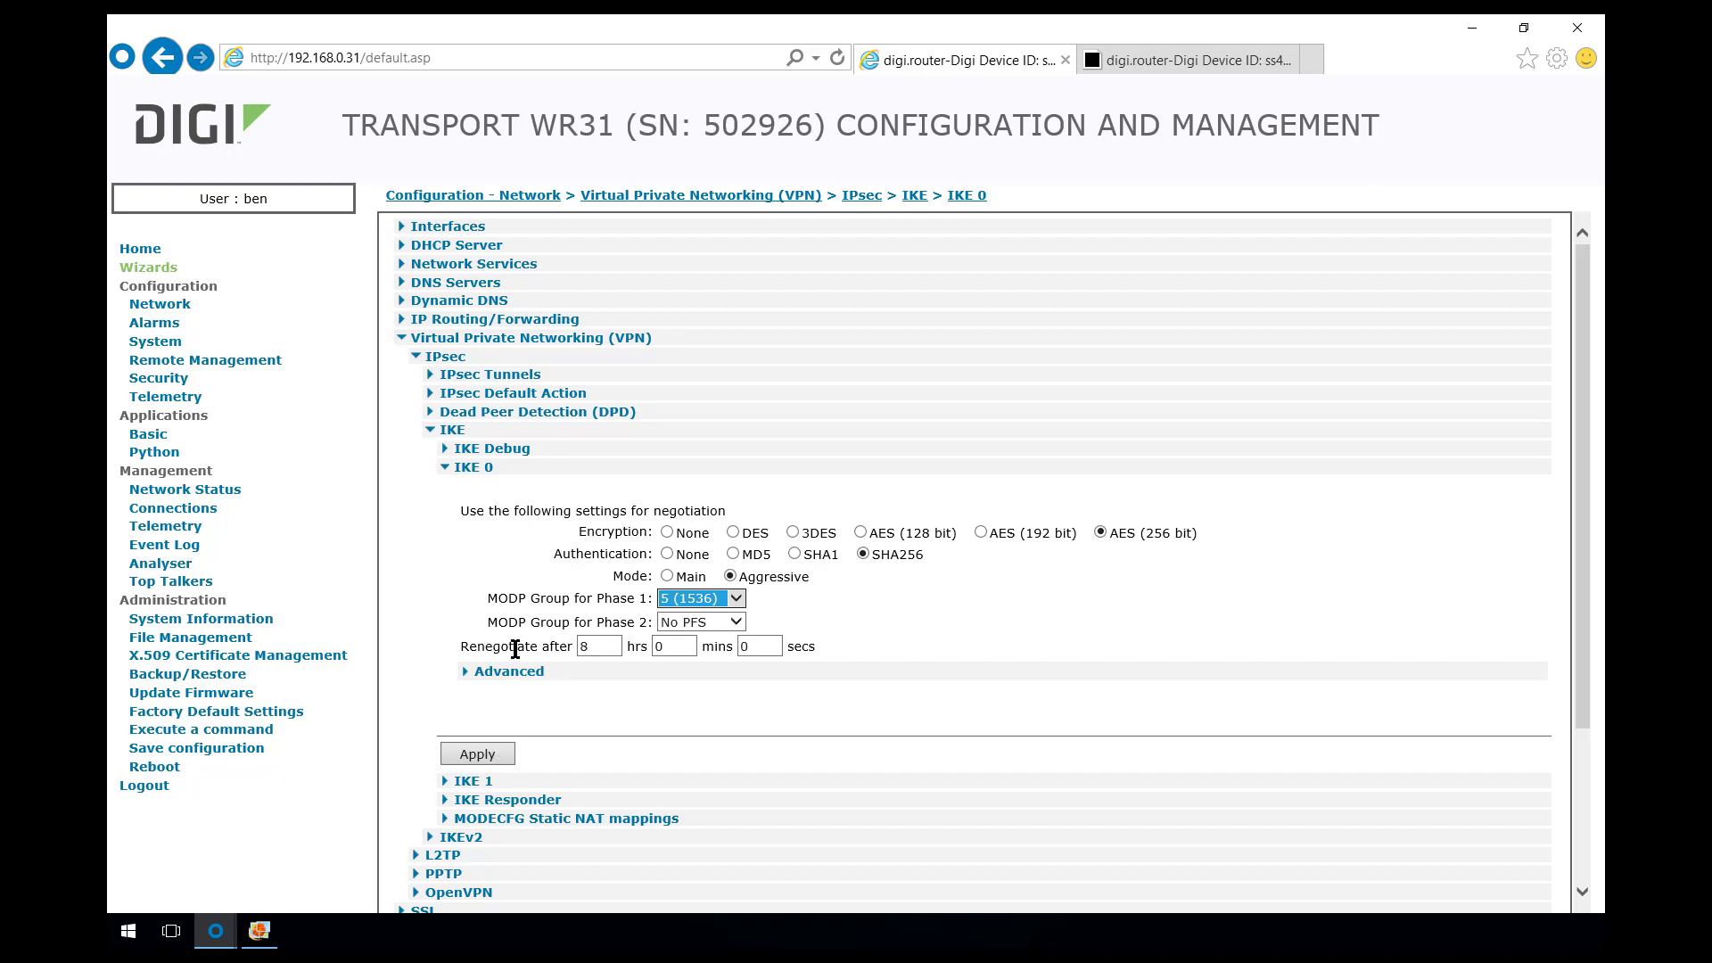
click(472, 758)
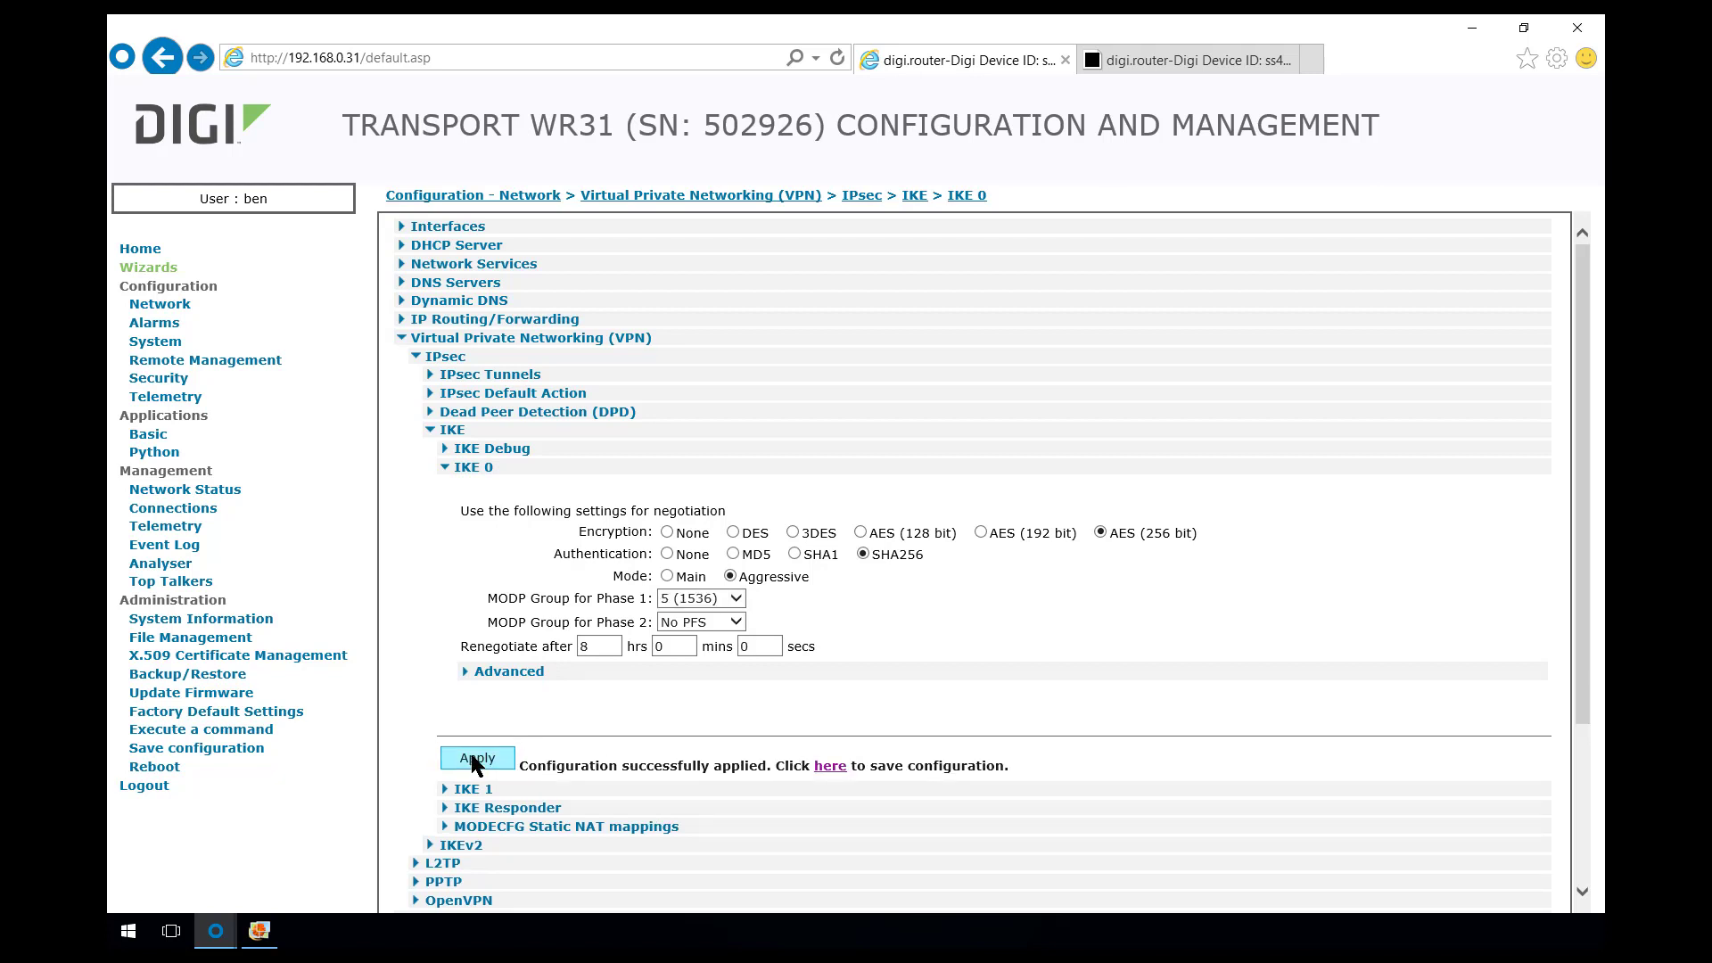
Describe IPsec 0 as 'VPN to HQ router' with remote unit 82.68.87.5
click(505, 379)
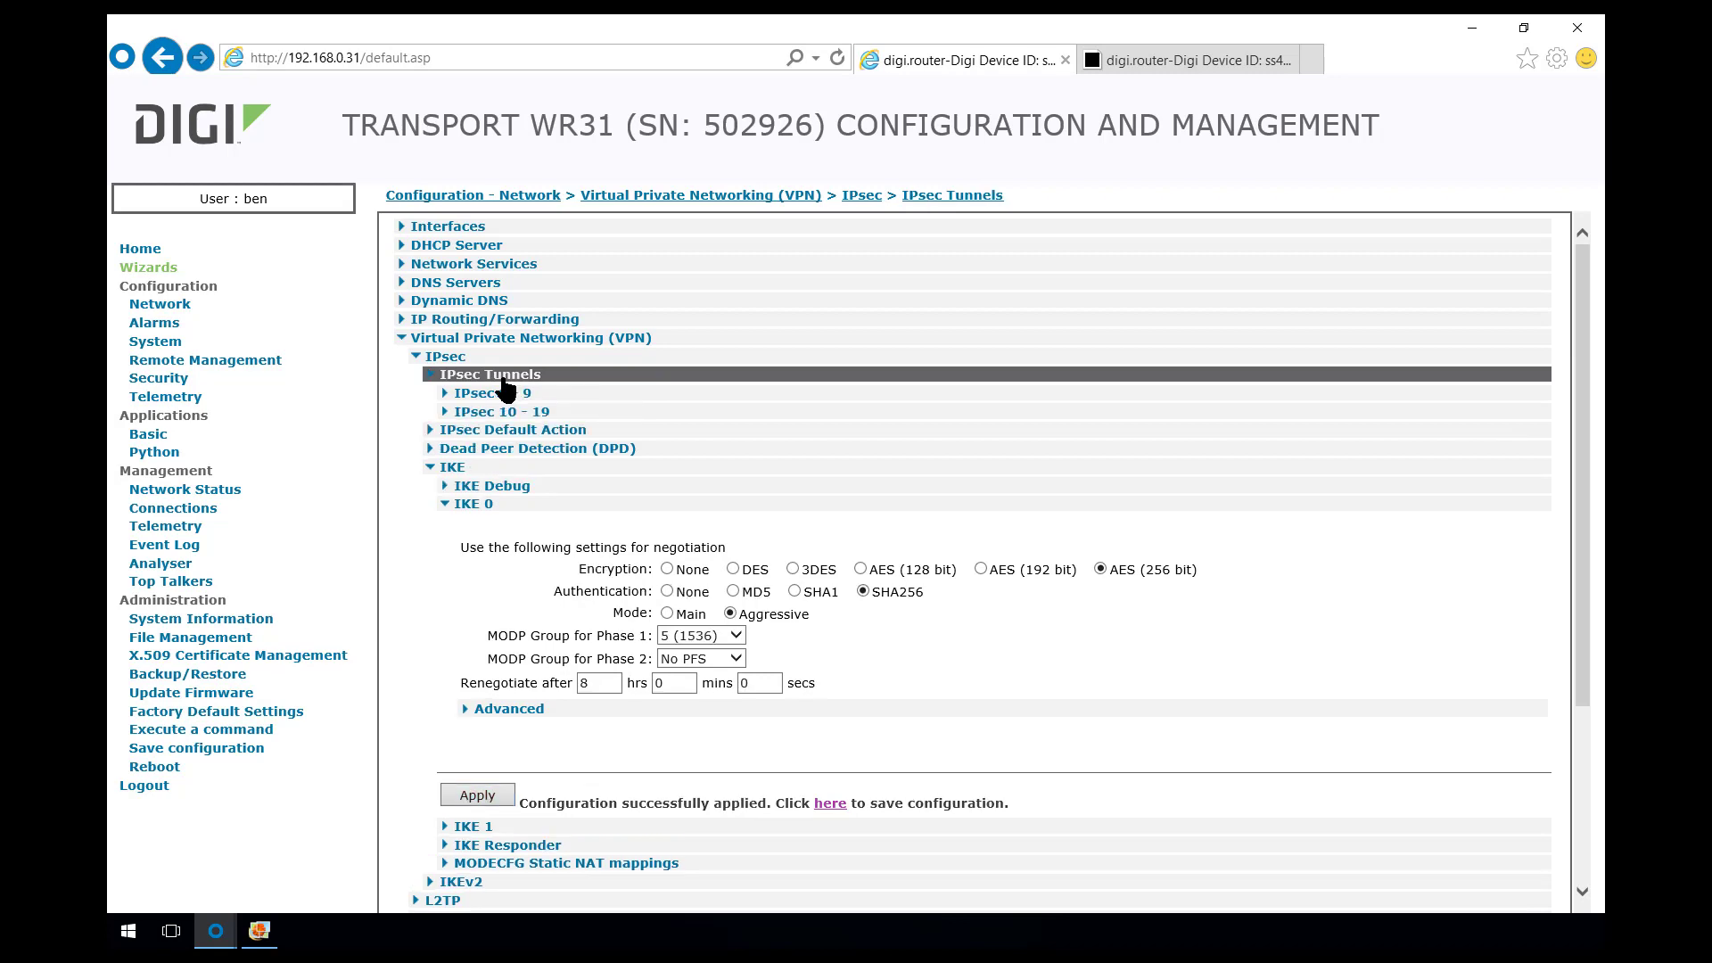
click(506, 395)
click(511, 414)
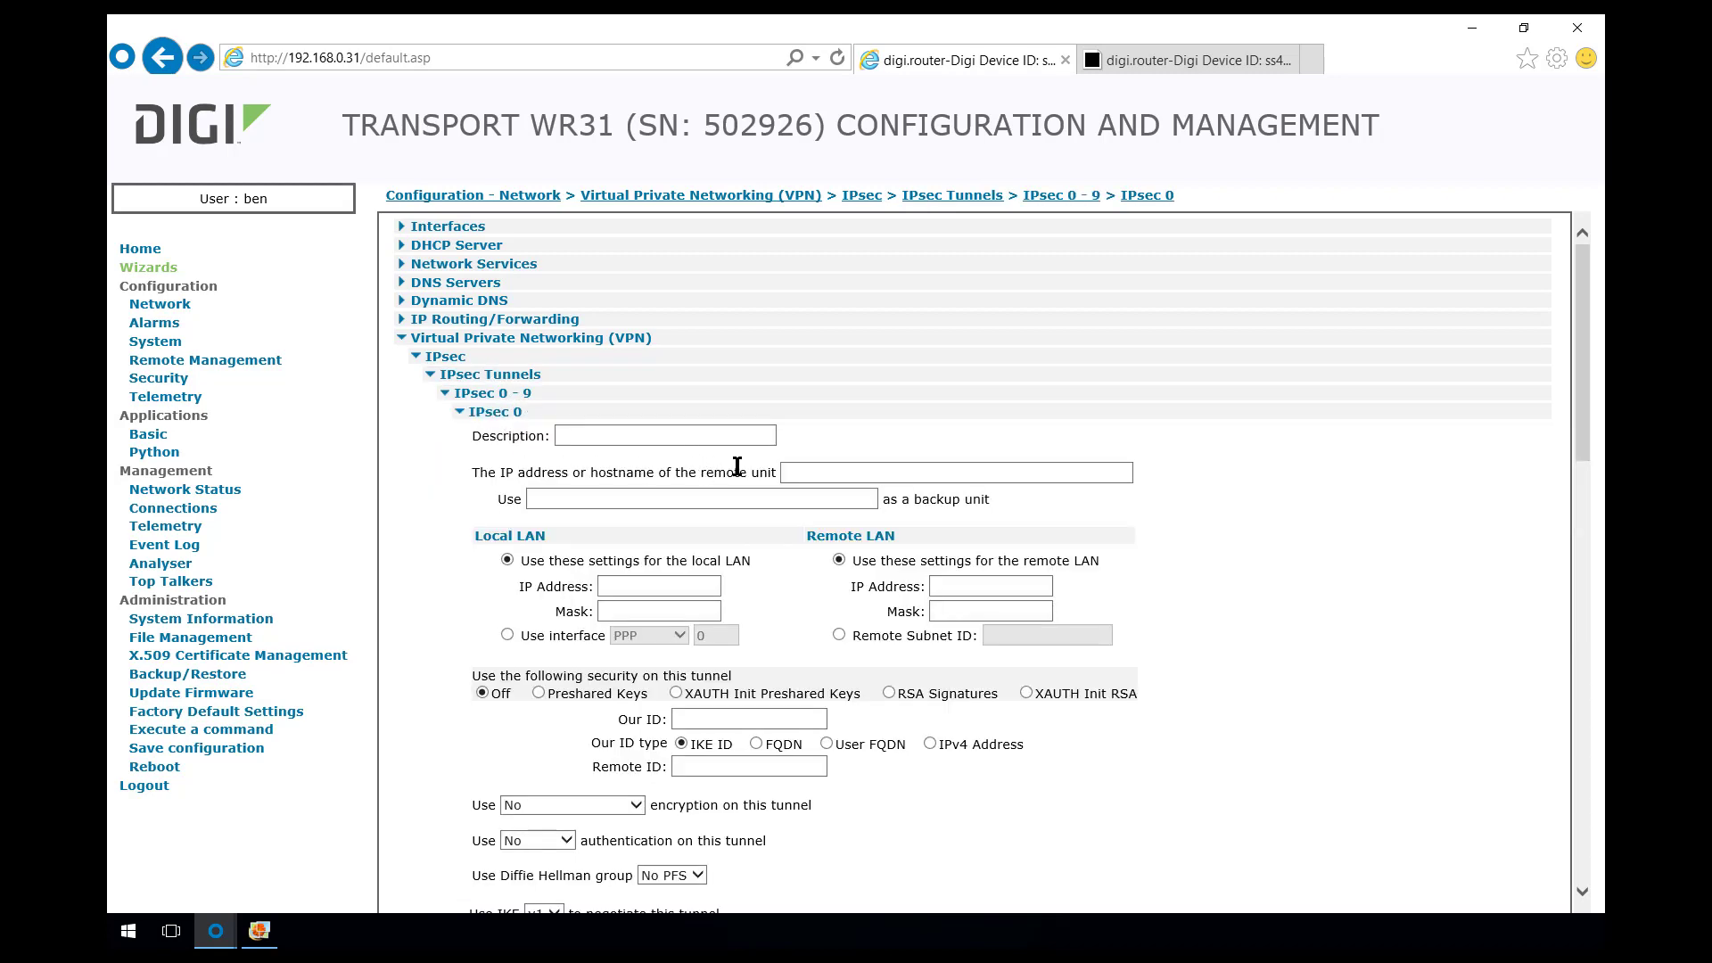
click(666, 438)
text(VPN to HQ routrer)
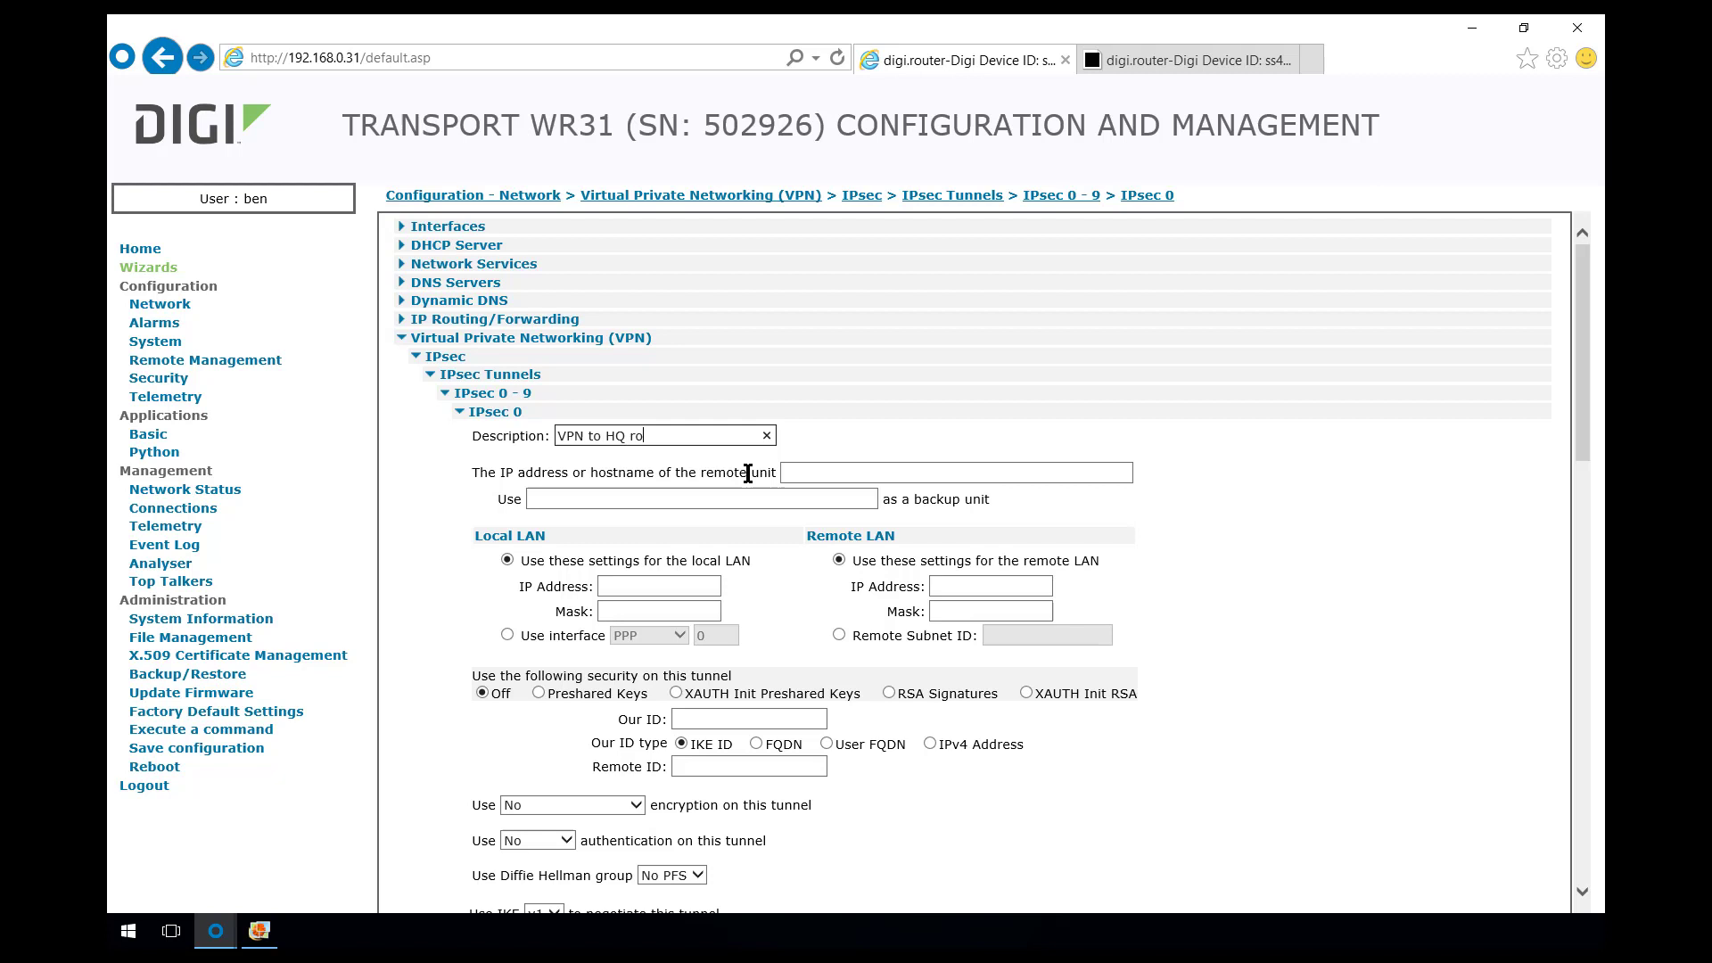
key(BackSpace)
key(BackSpace)
key(BackSpace)
text(er)
click(807, 472)
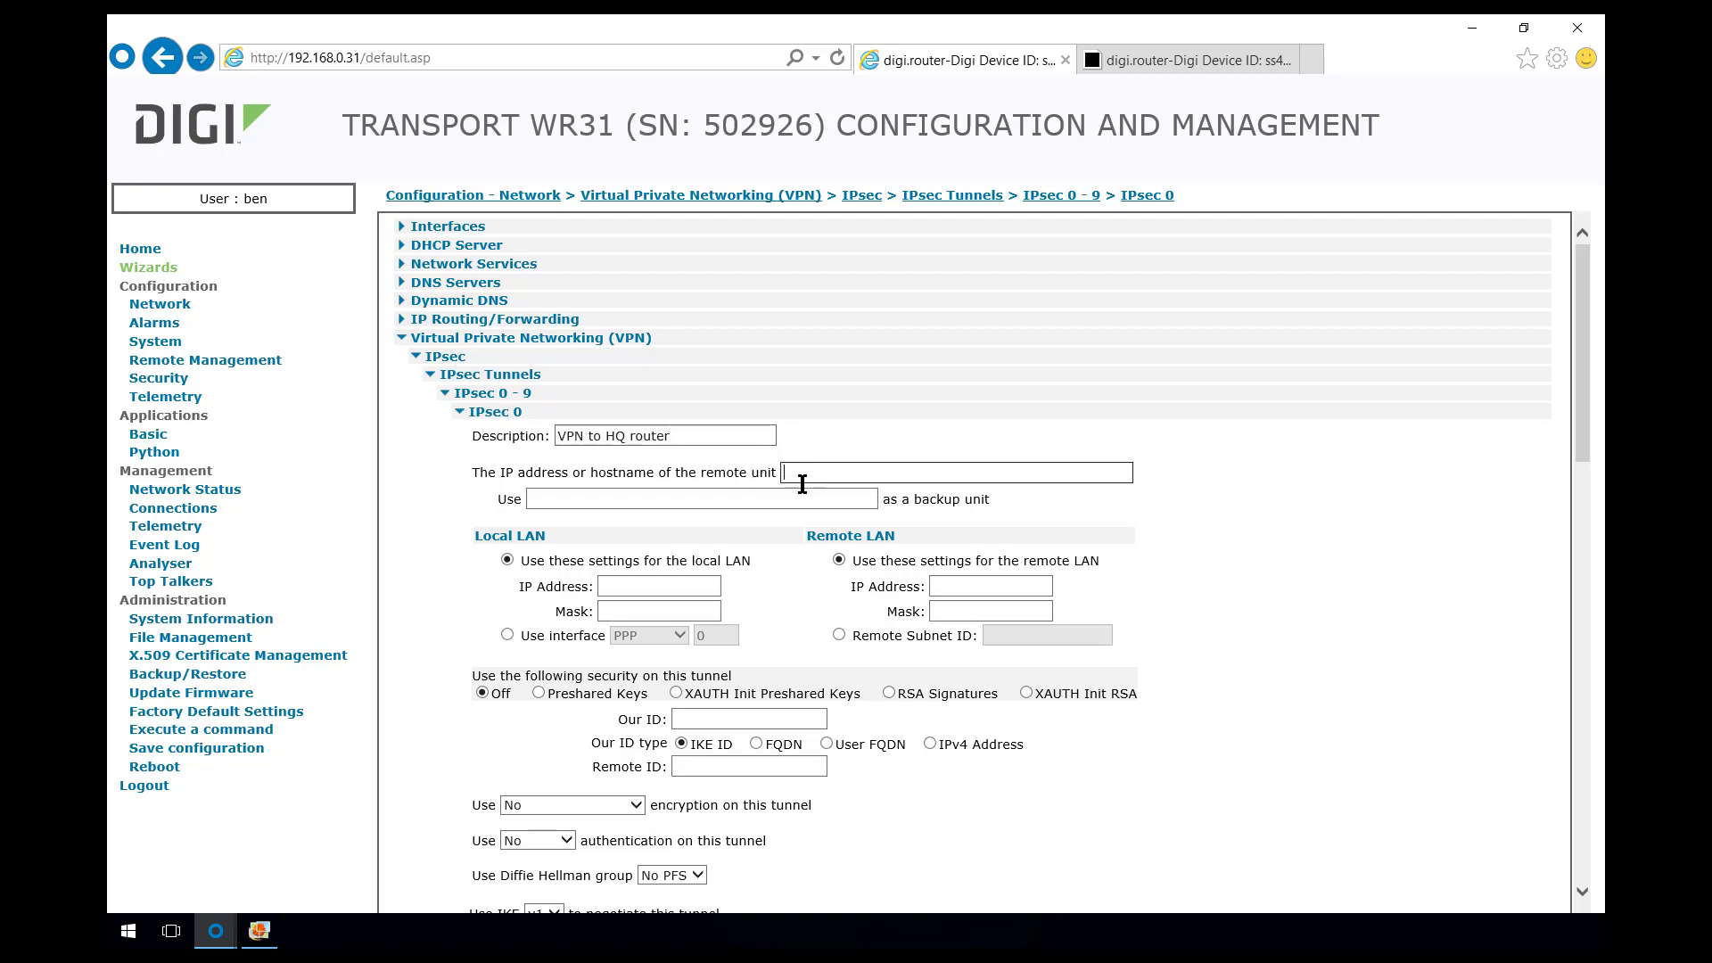
click(807, 480)
text(82.68.87.5)
Set local LAN 192.168.101.0 and remote LAN 192.168.100.0, both with mask 255.255.255.0
click(617, 588)
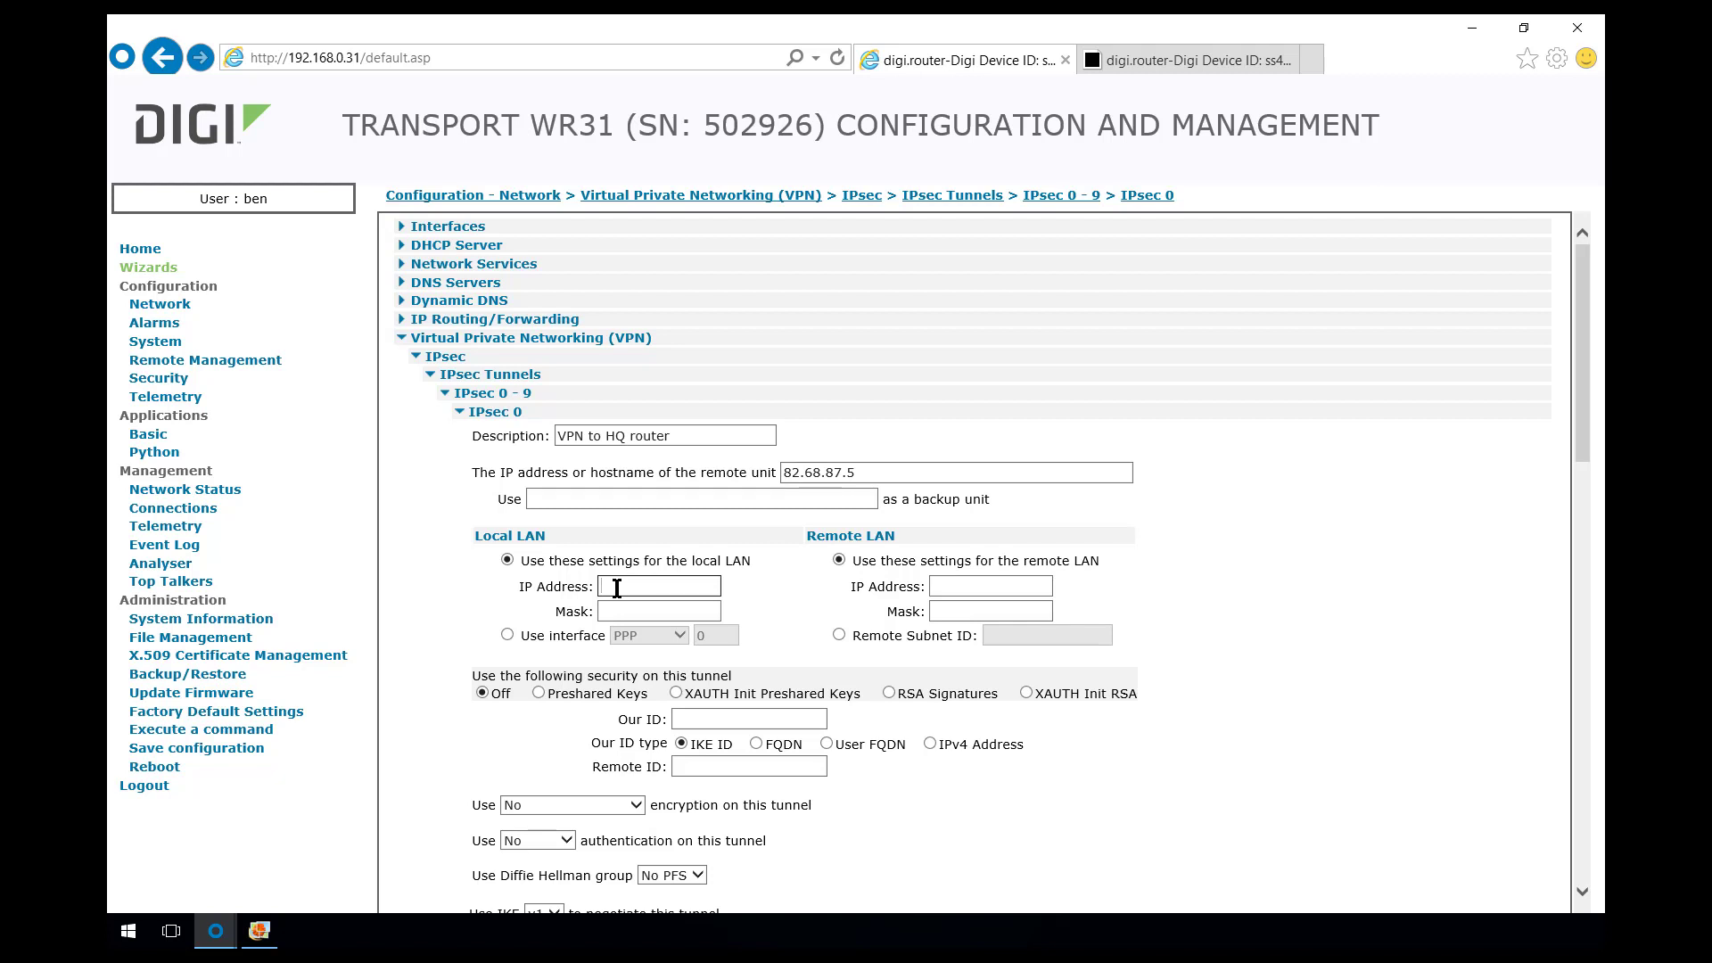
text(192.168.101.0)
key(Tab)
text(255.255.255.0)
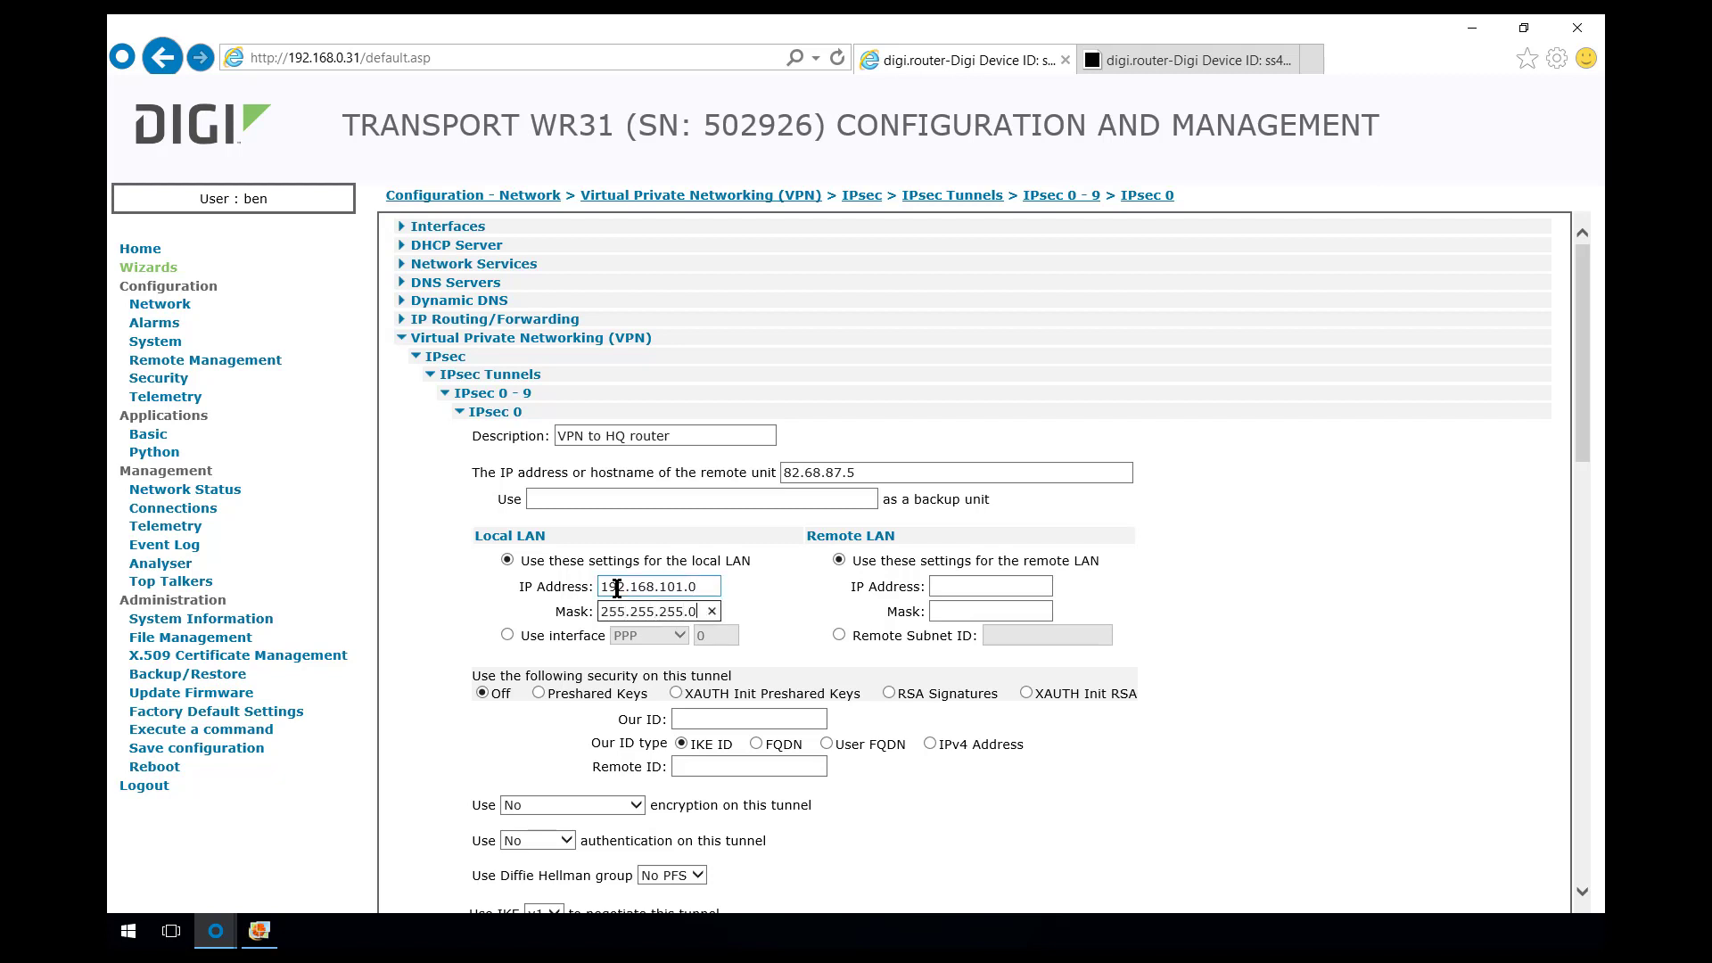
click(967, 591)
text(192.168.100.0)
key(Tab)
text(255.255.255.0)
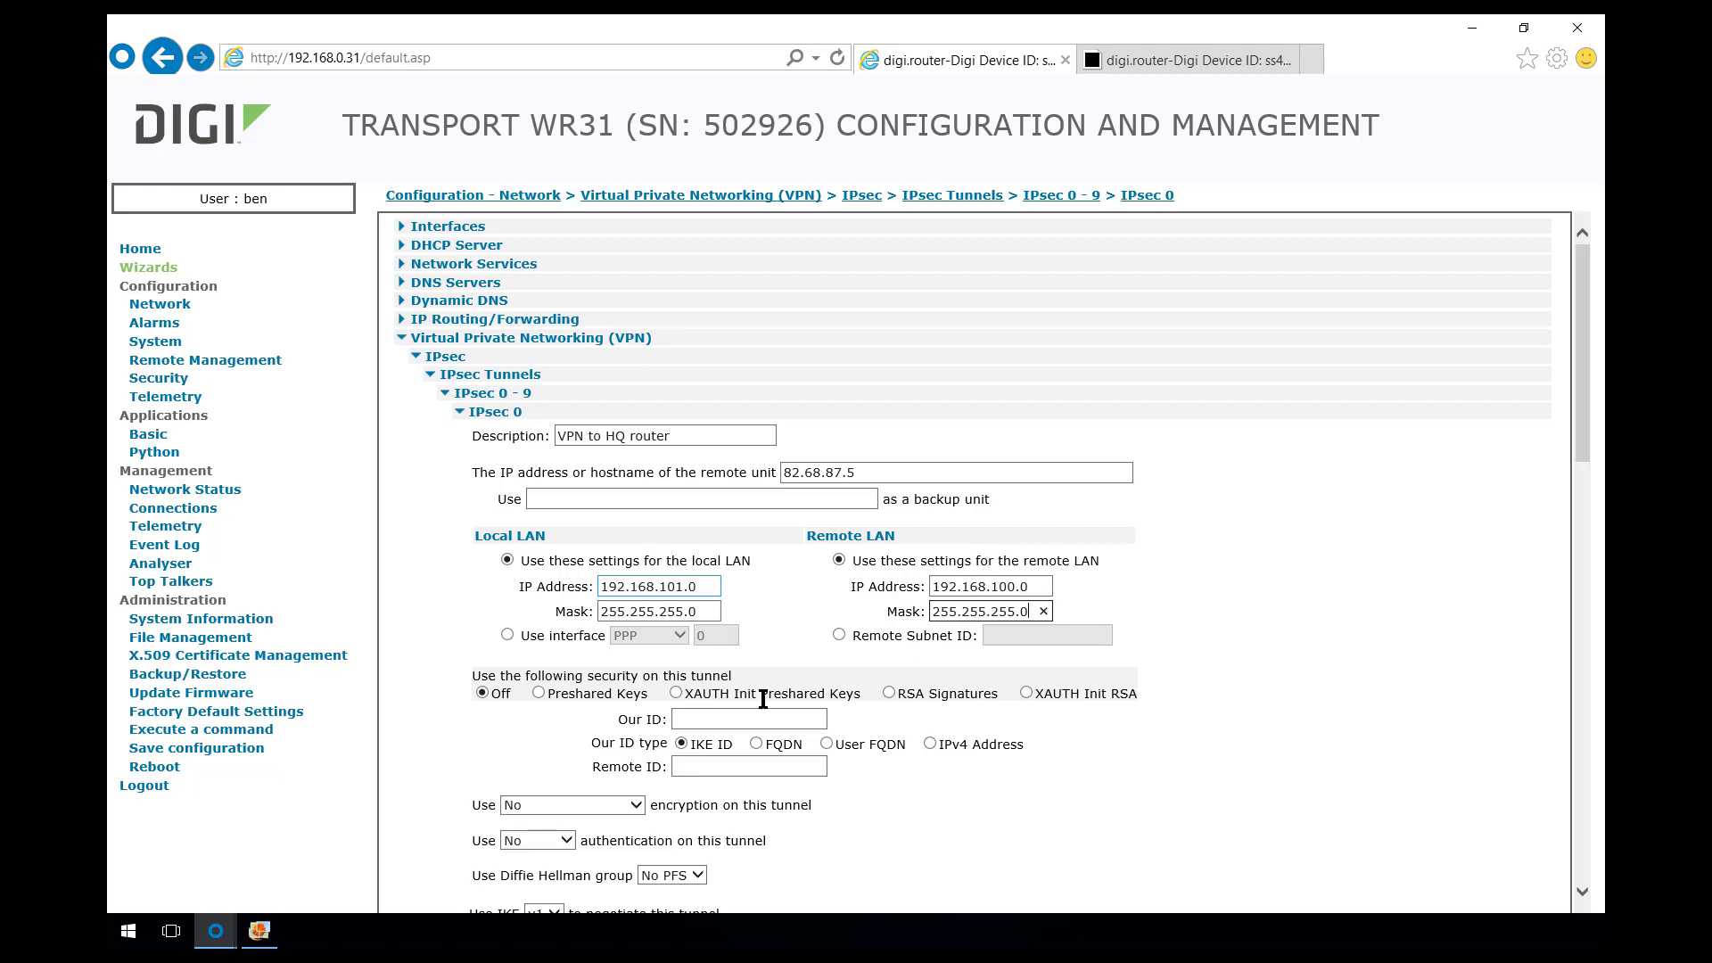
Use preshared keys with Our ID WR31-UK1 and Remote ID 82.68.87.5
click(538, 694)
click(720, 718)
text(WR31-UK1)
click(703, 769)
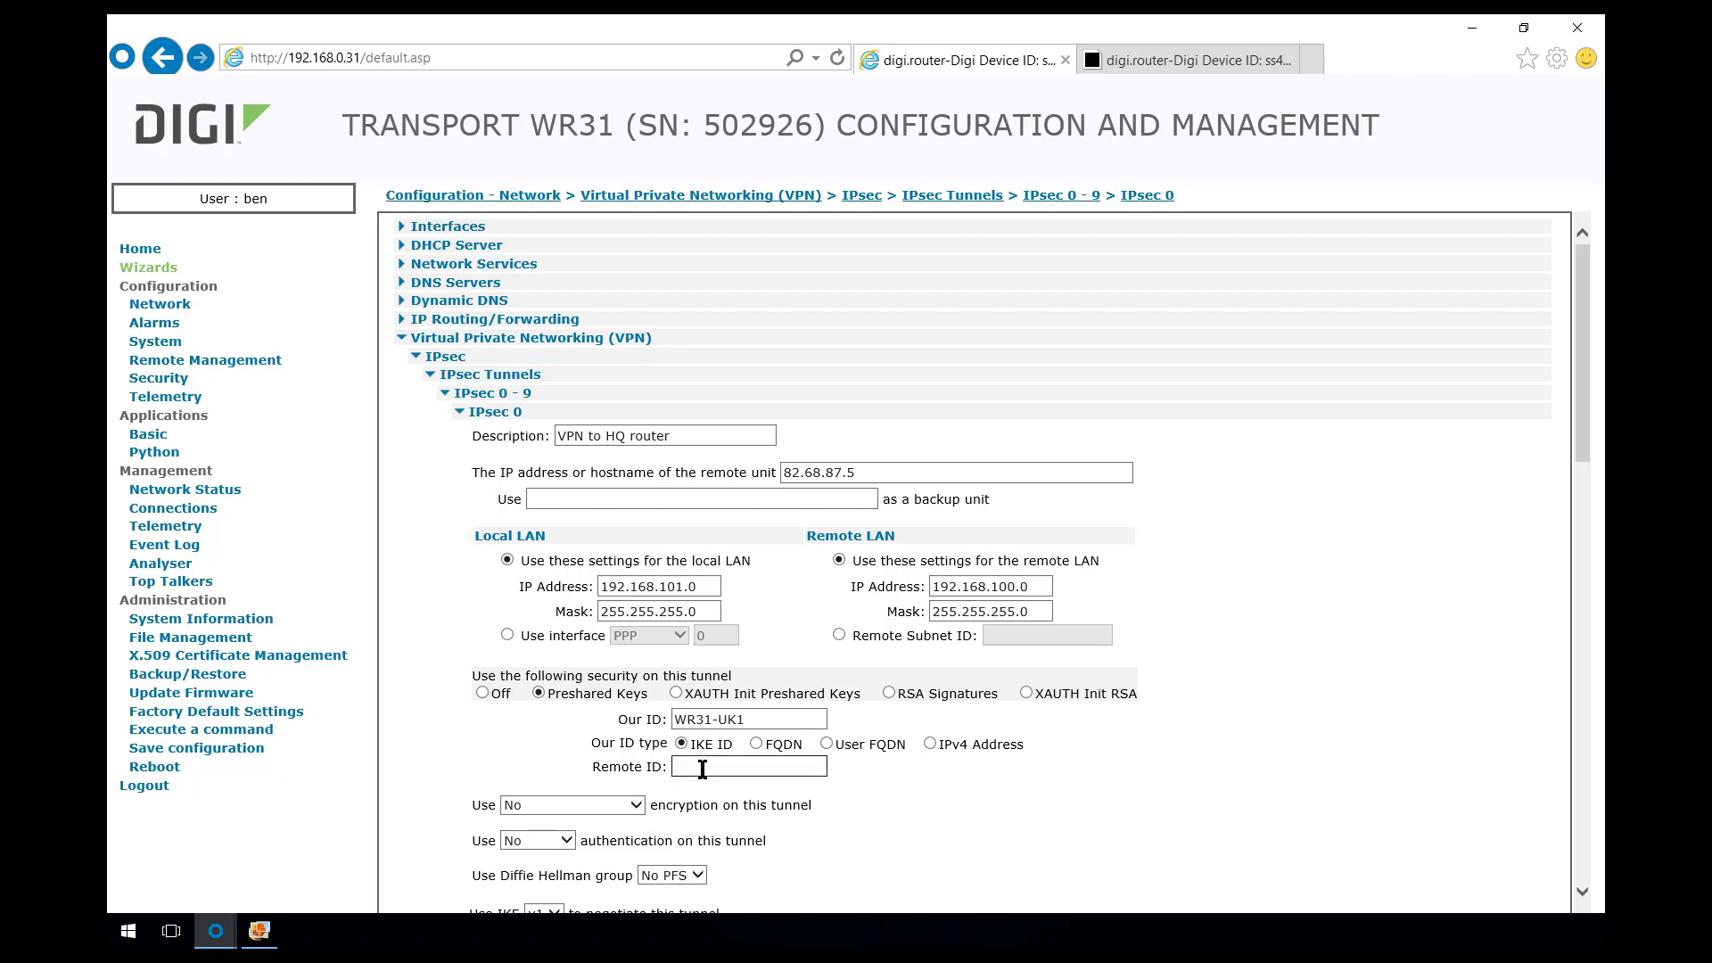
text(82.68.87.5)
Choose AES (256 bit keys), SHA256 and Diffie Hellman group 5 in the IPsec 0 dropdowns
scroll(762, 783, down, 3)
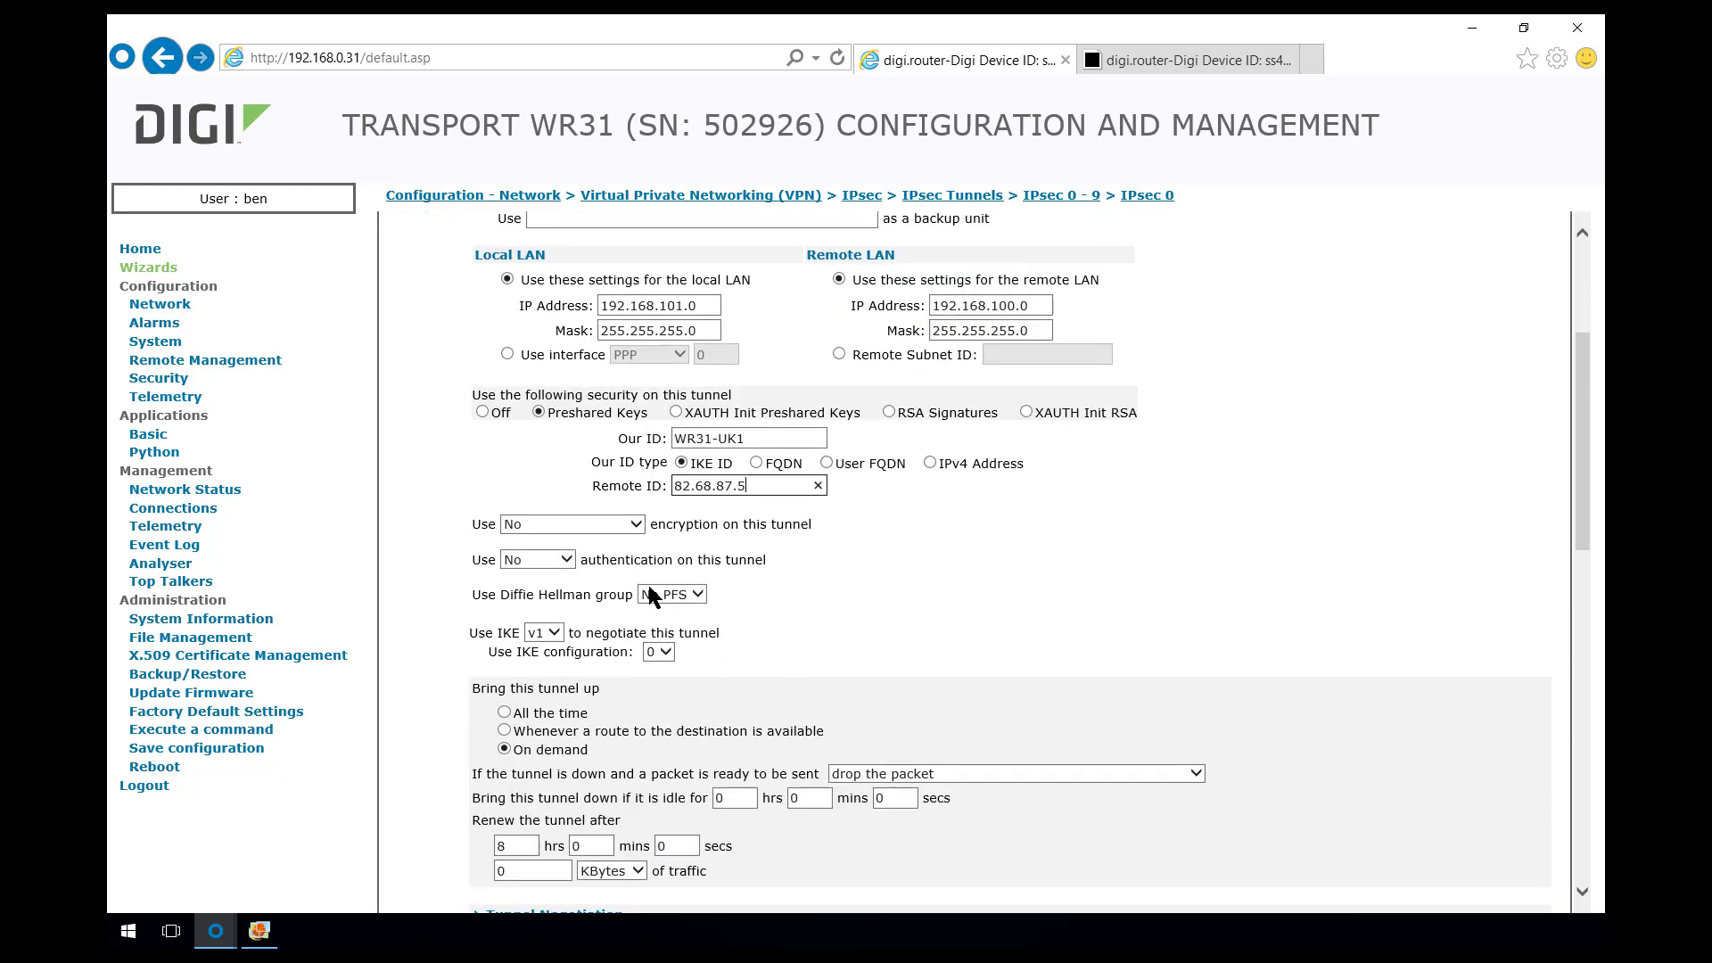
click(632, 522)
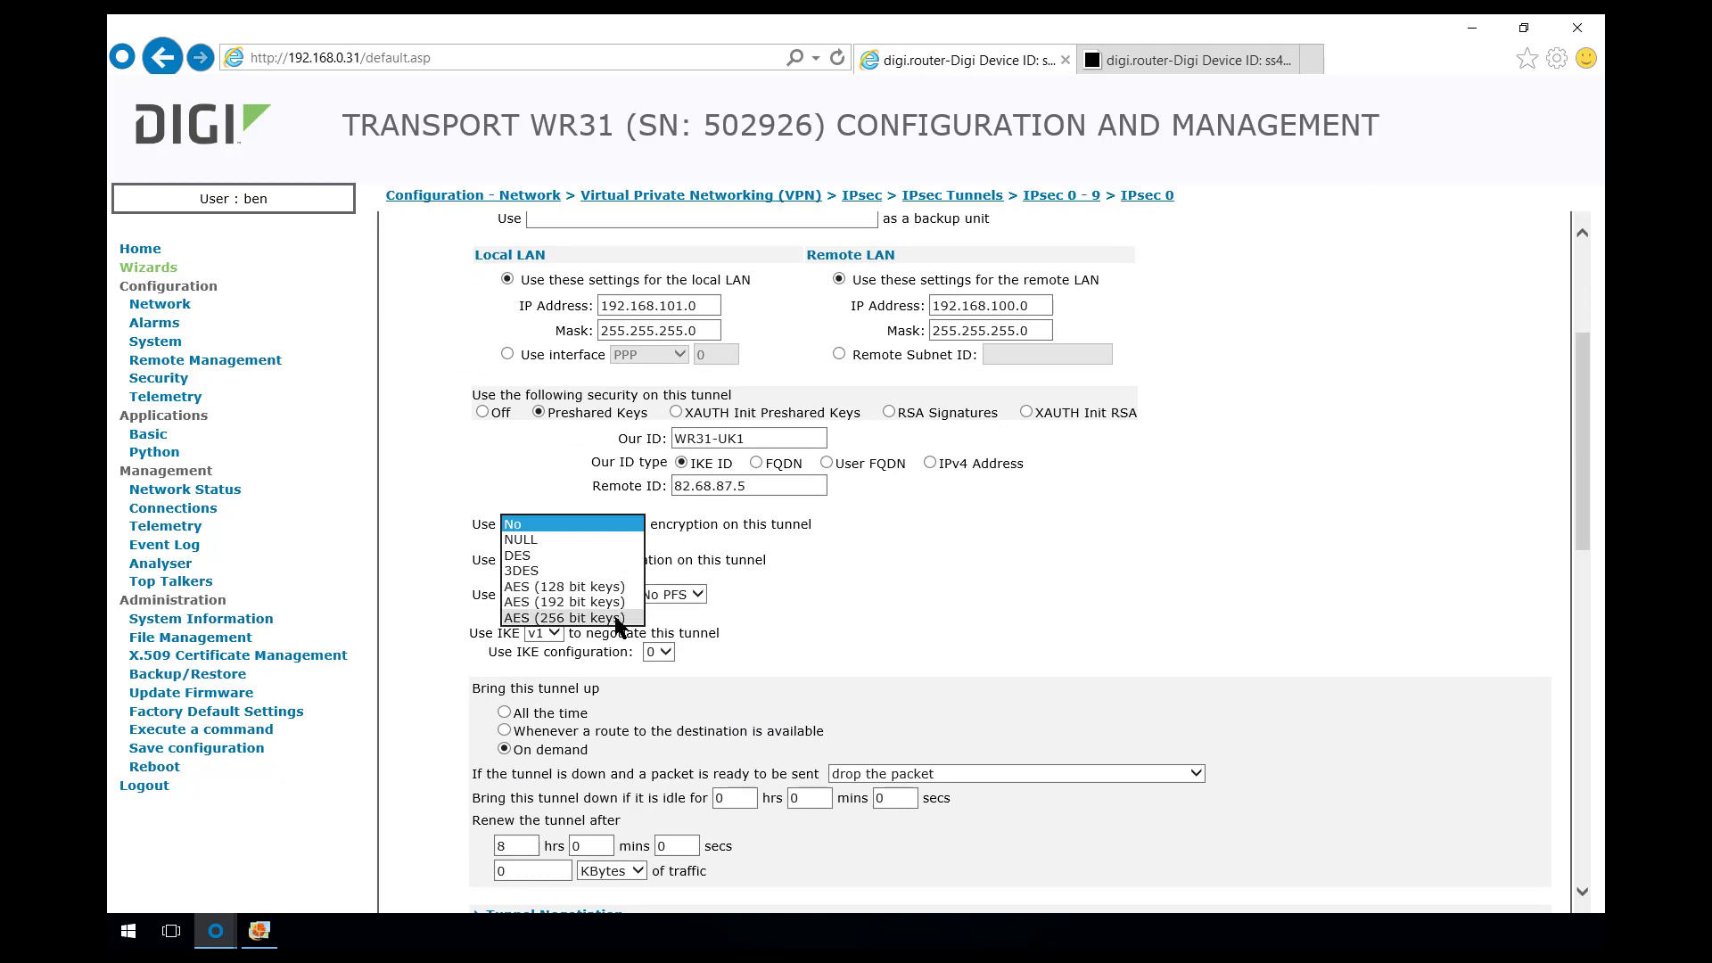
click(616, 618)
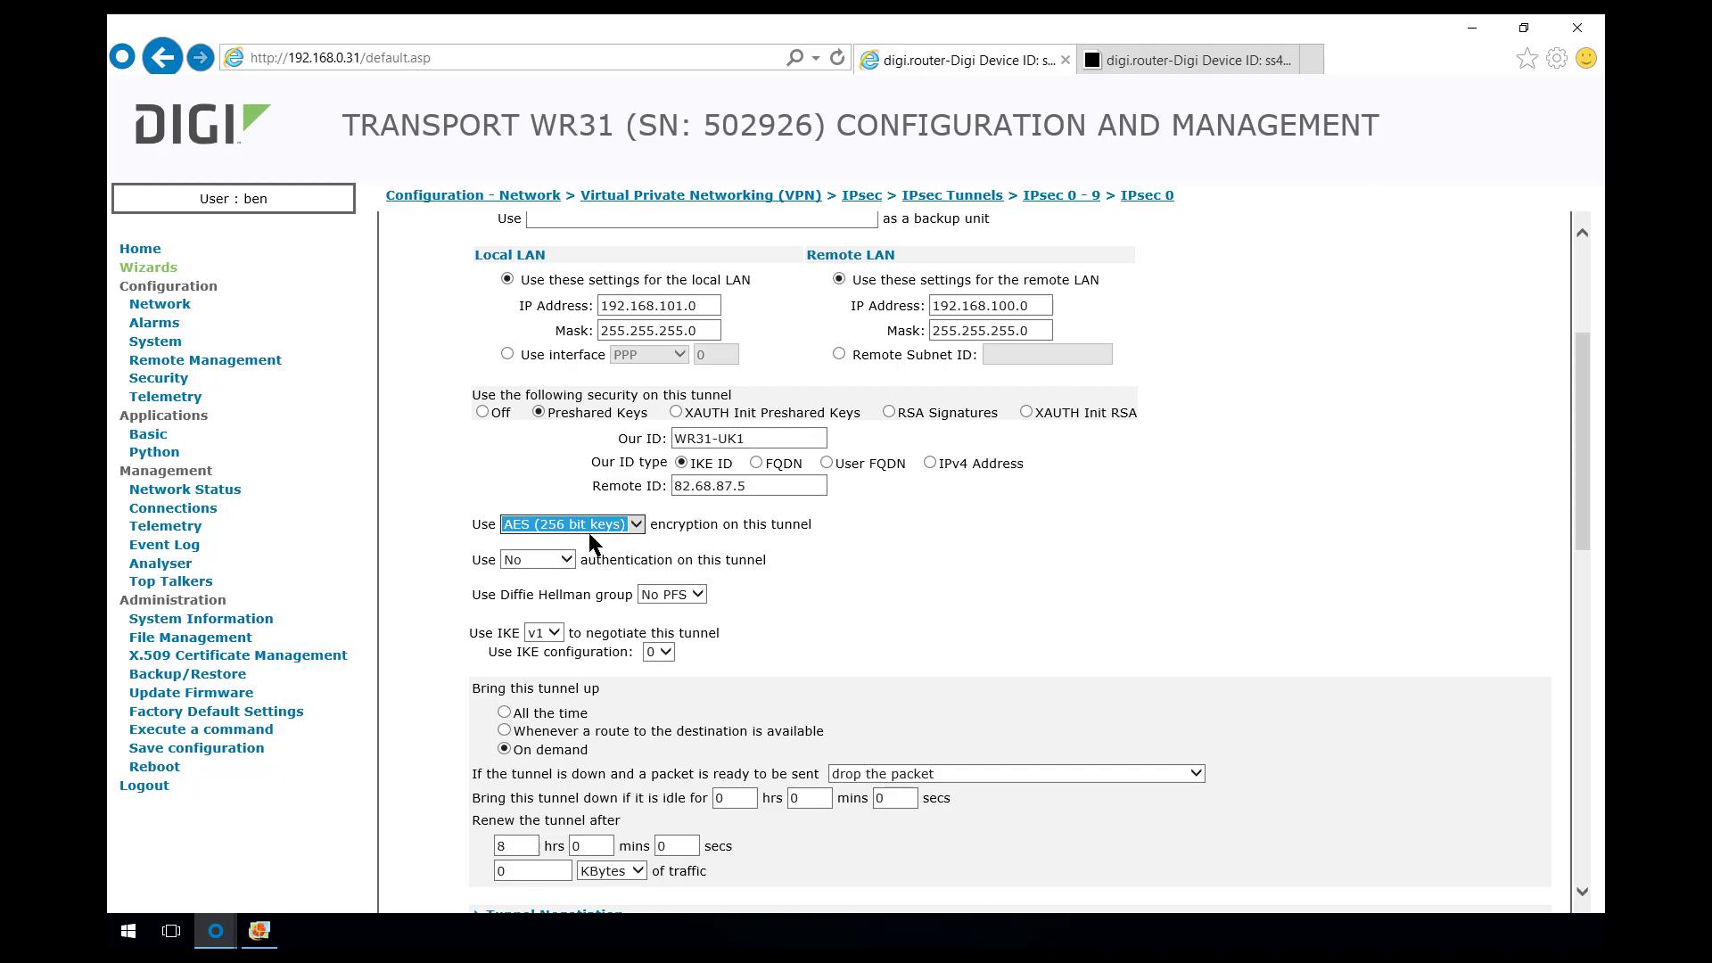
click(553, 560)
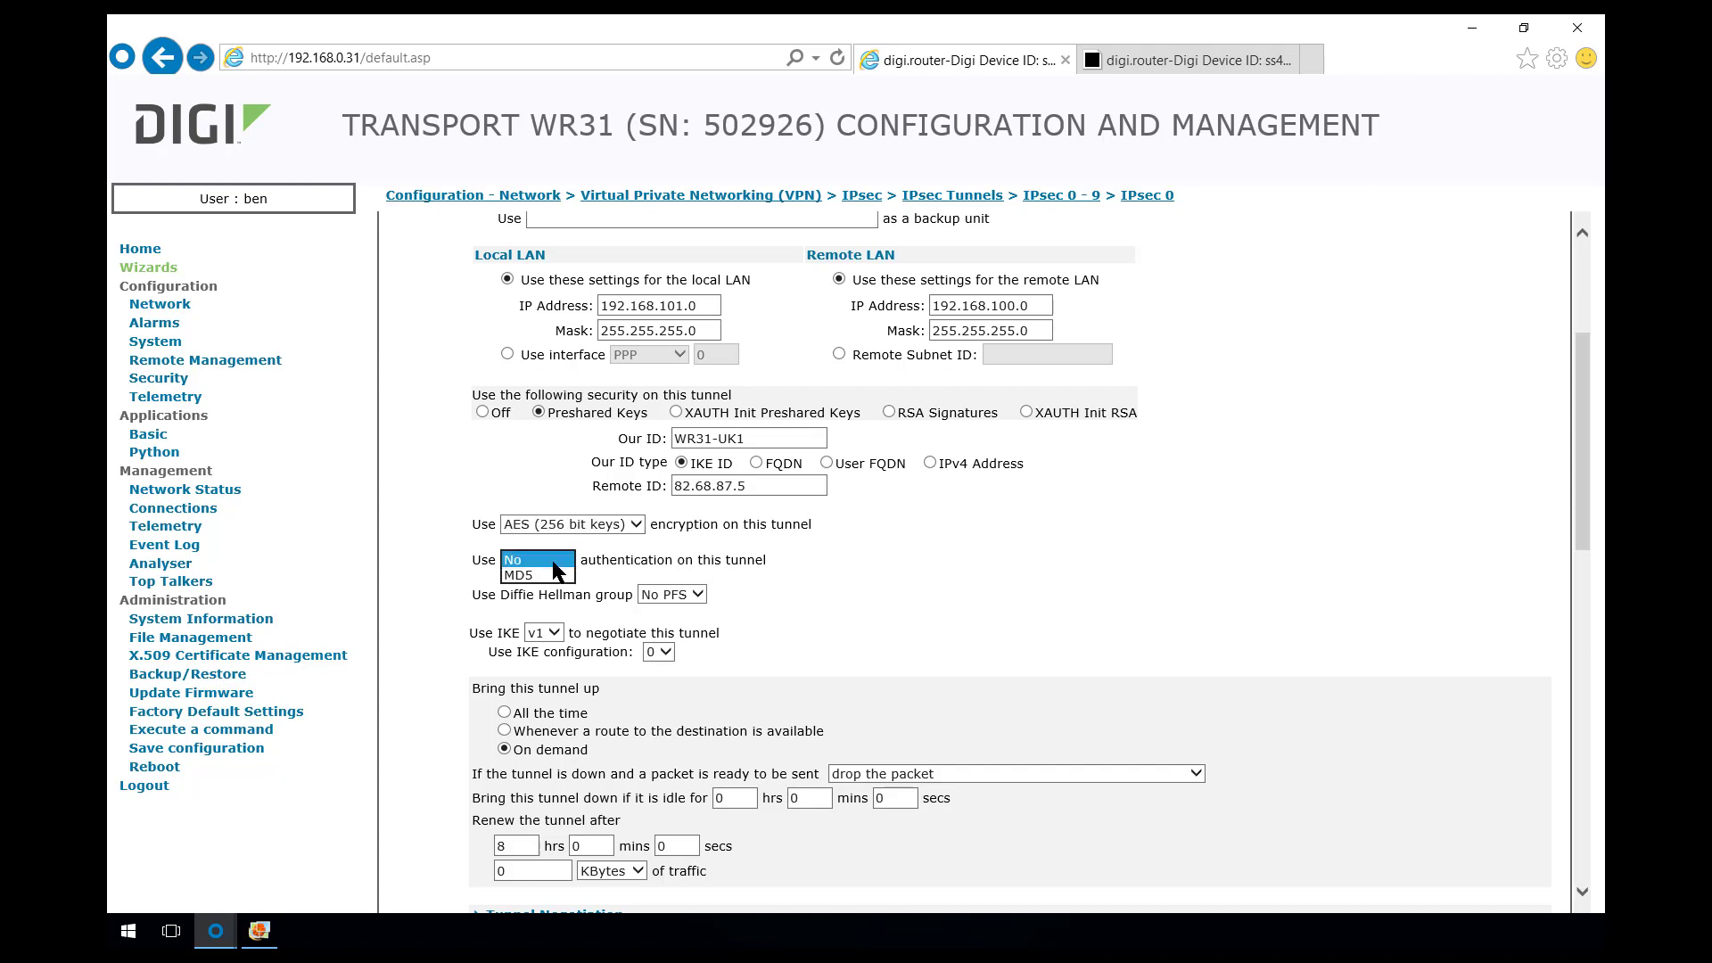
click(548, 606)
click(683, 595)
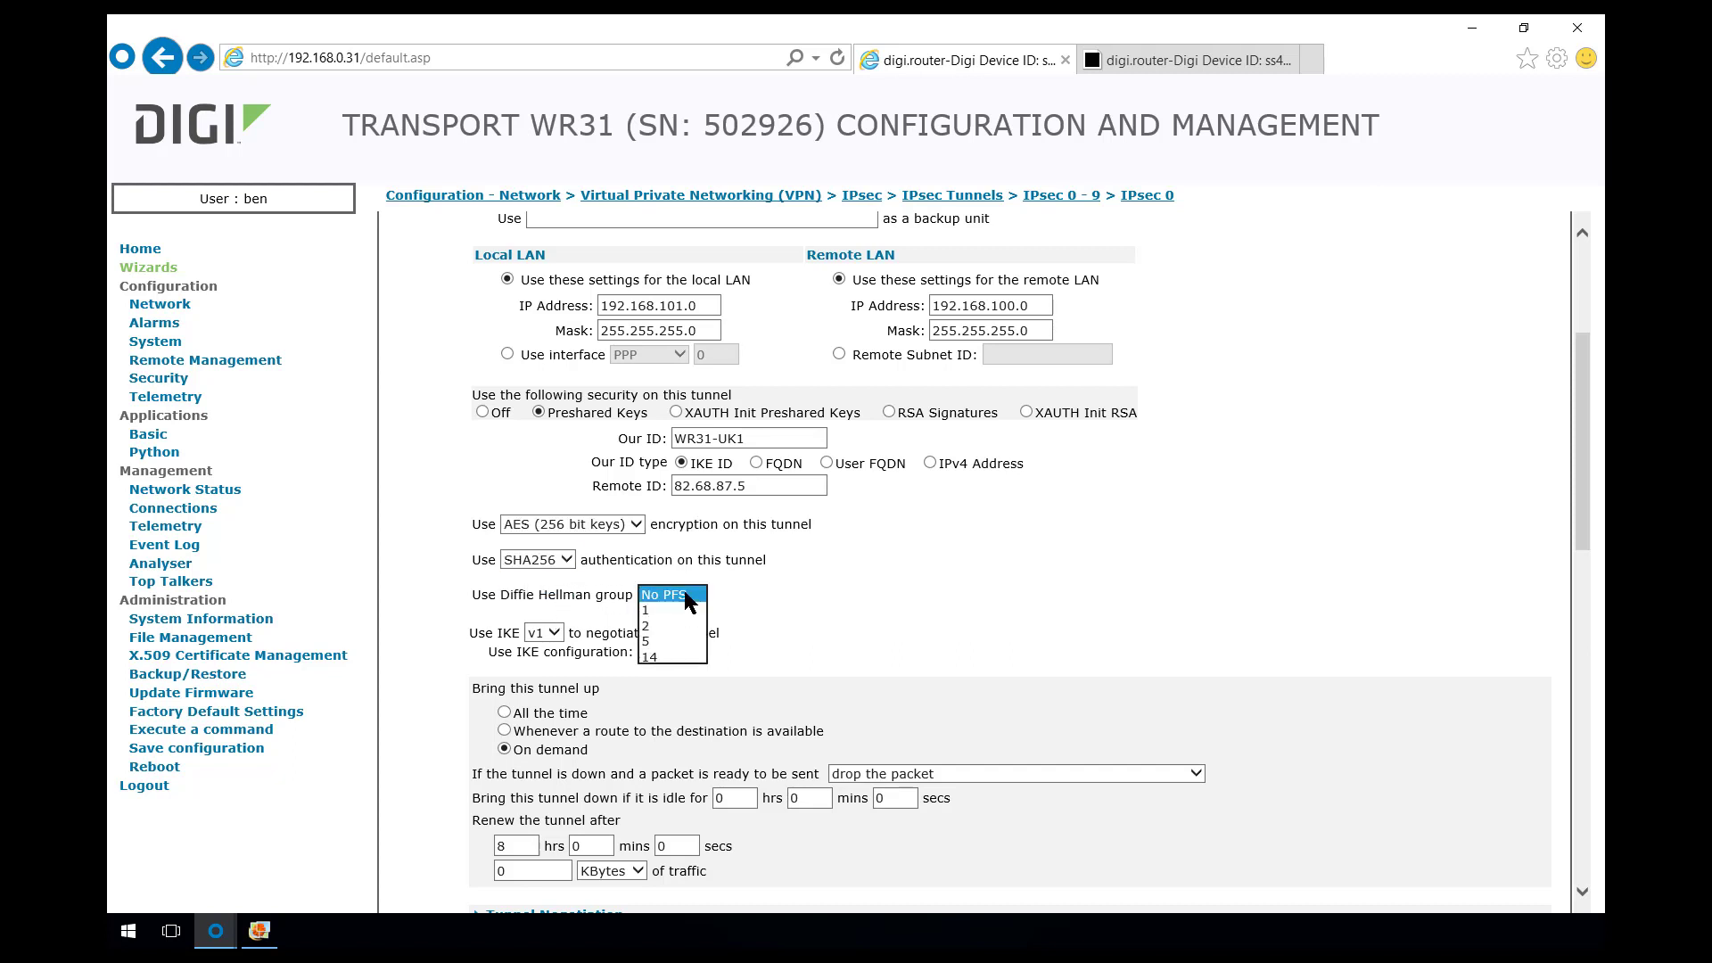
click(666, 642)
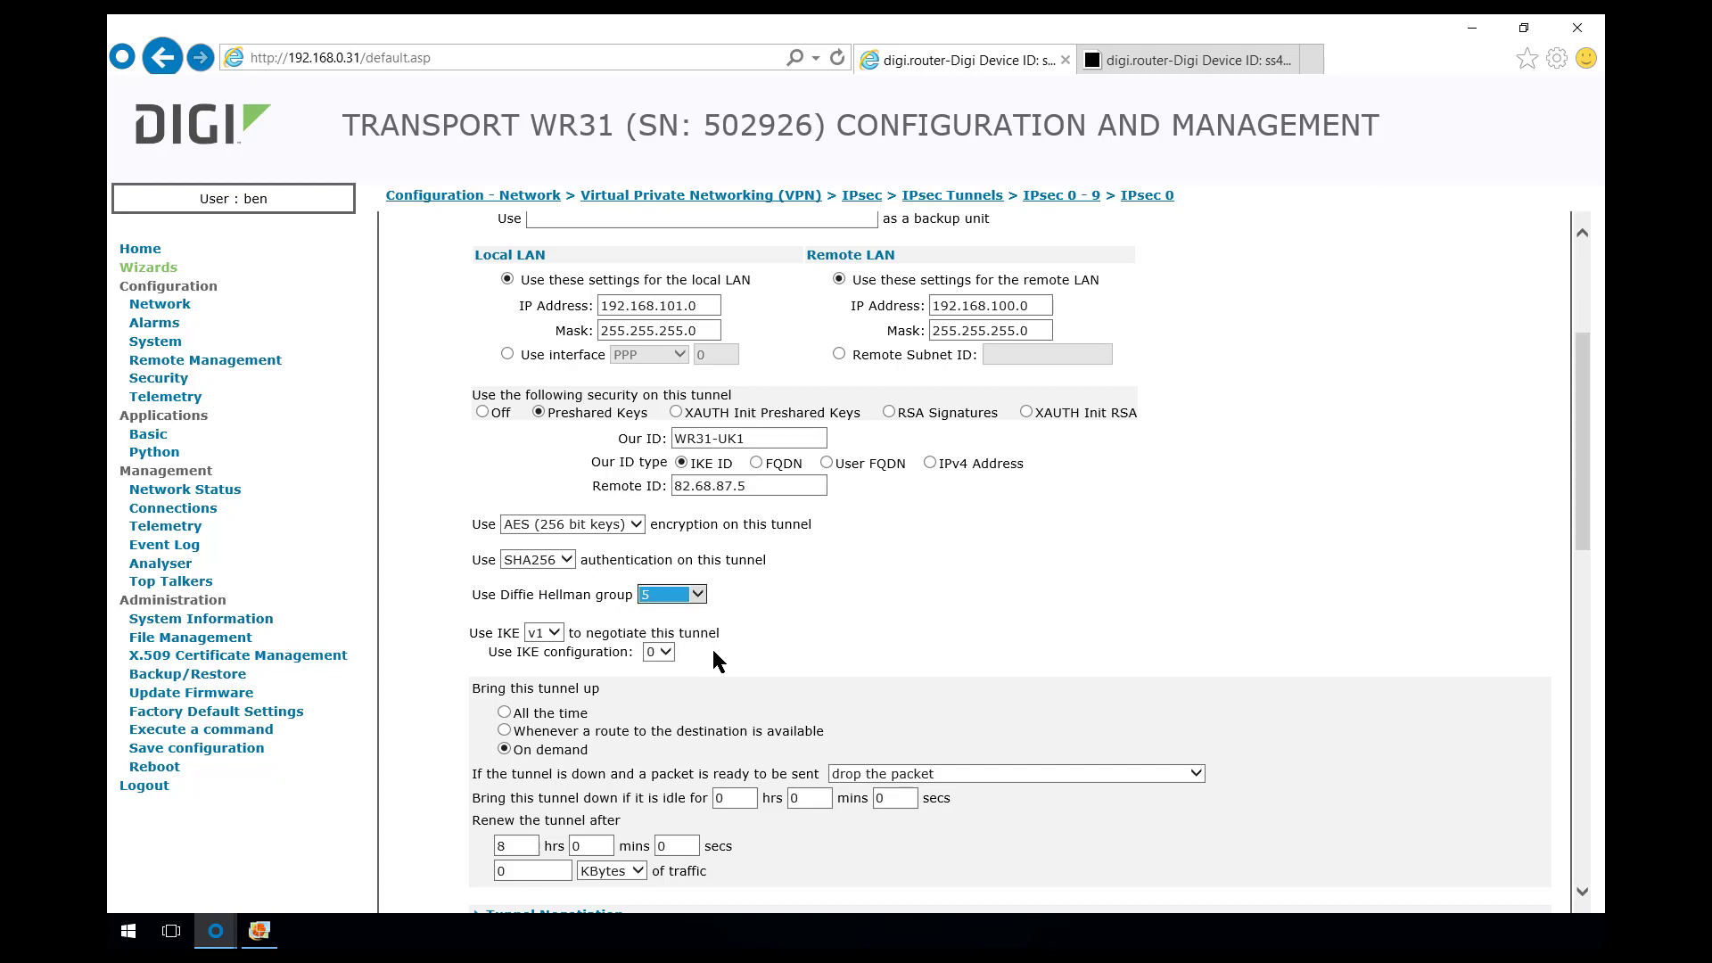
Bring IPsec 0 up when packets wait, change renewal from 8 to 4 hours, and apply
scroll(805, 658, down, 2)
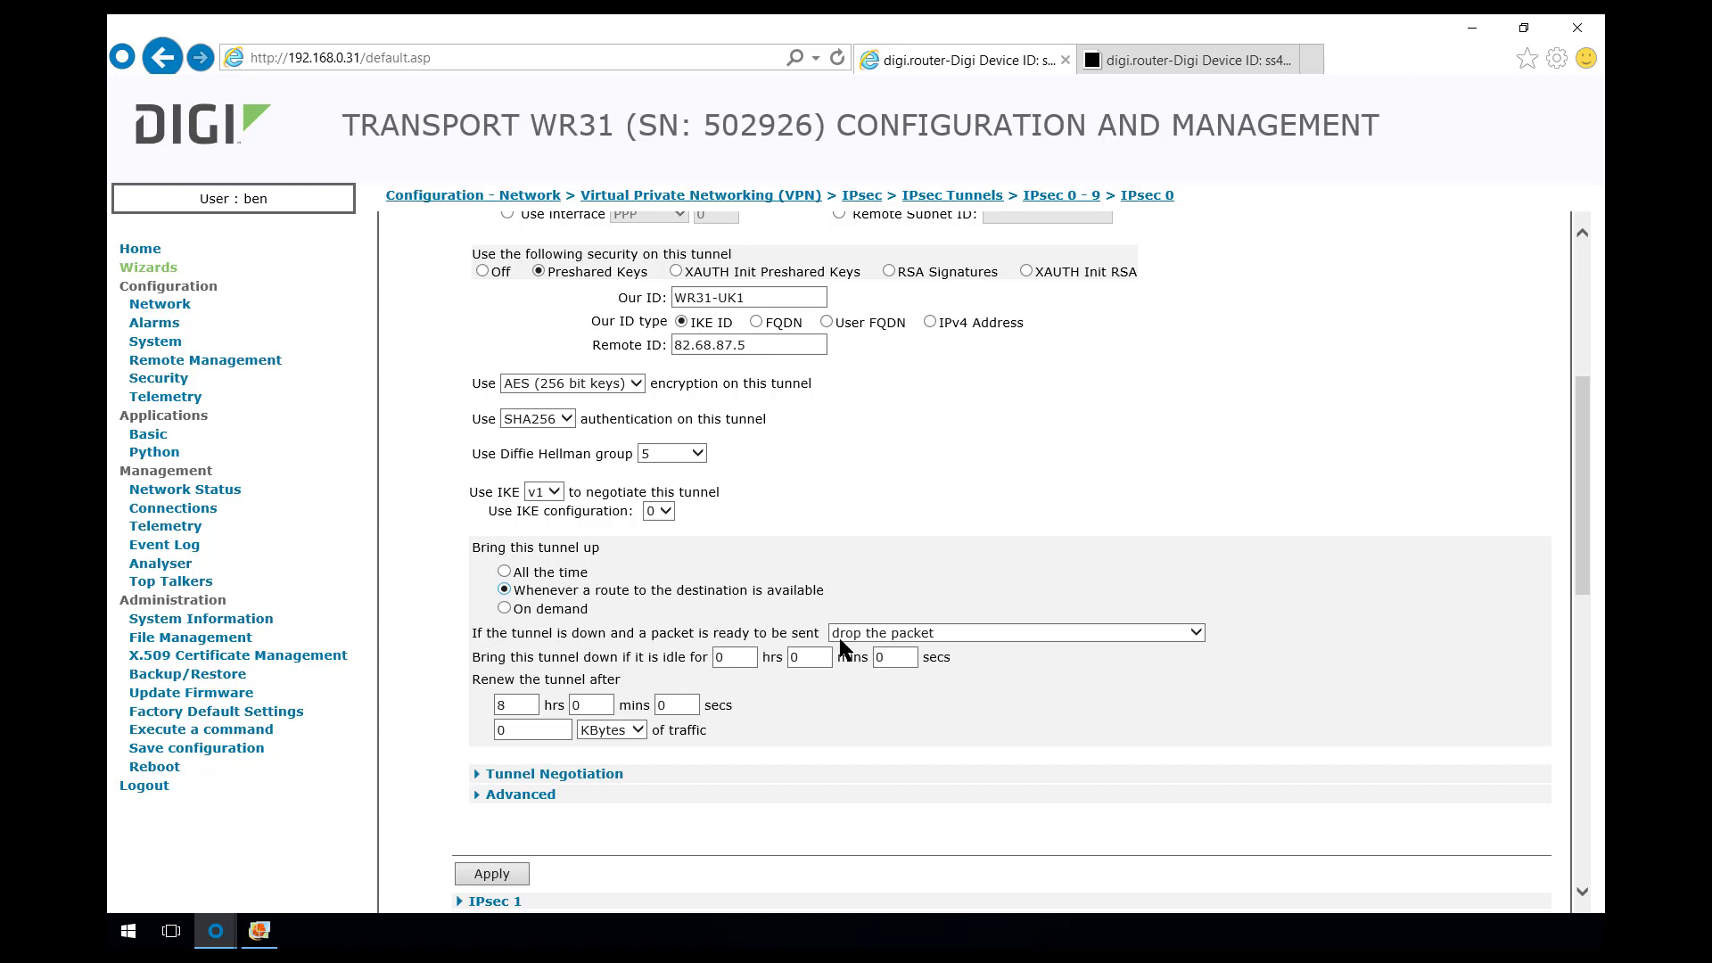
click(878, 635)
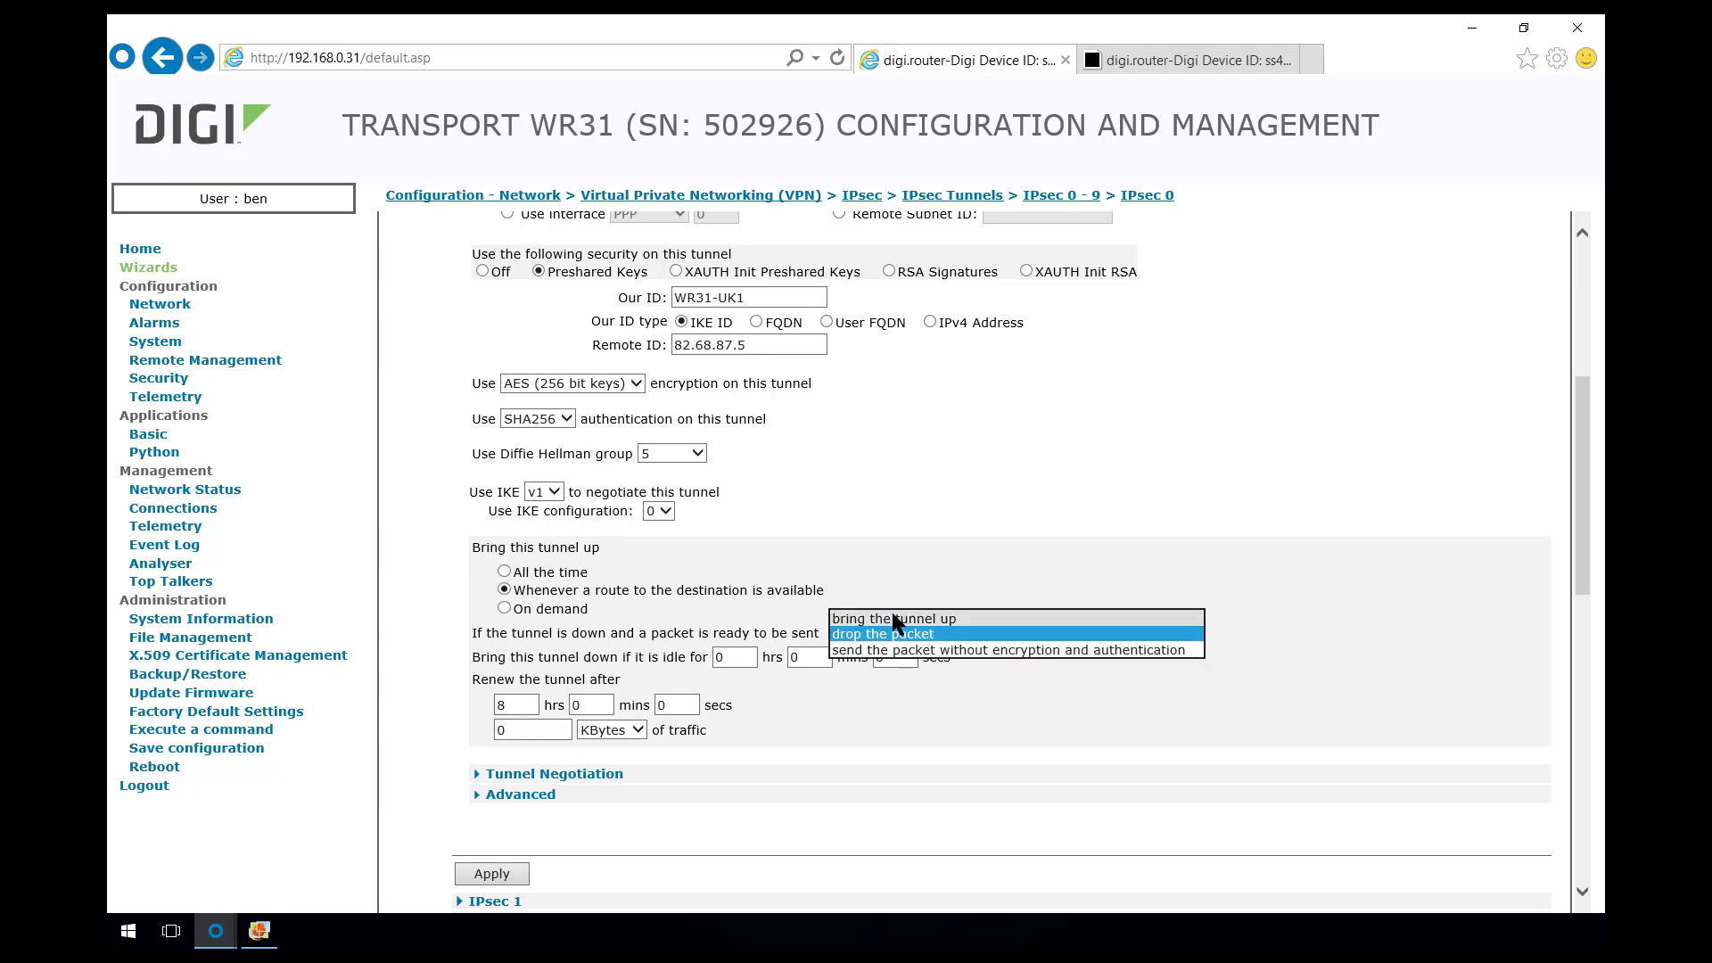
click(897, 619)
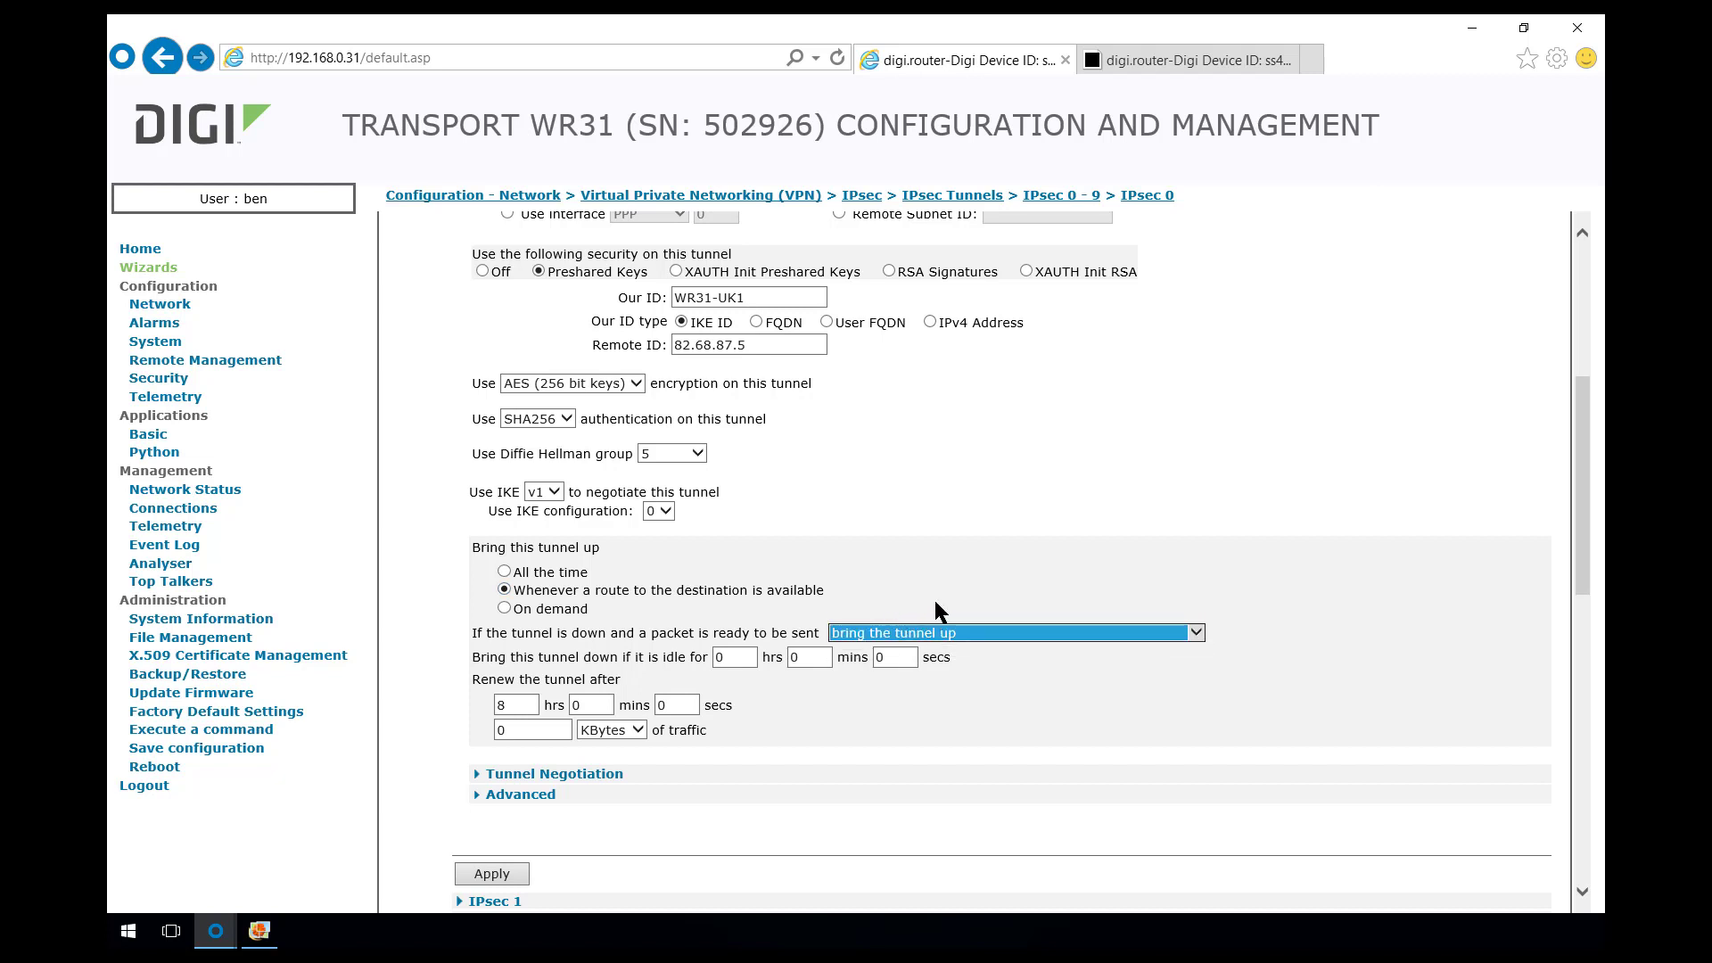
click(935, 601)
drag(852, 598, 596, 590)
click(933, 608)
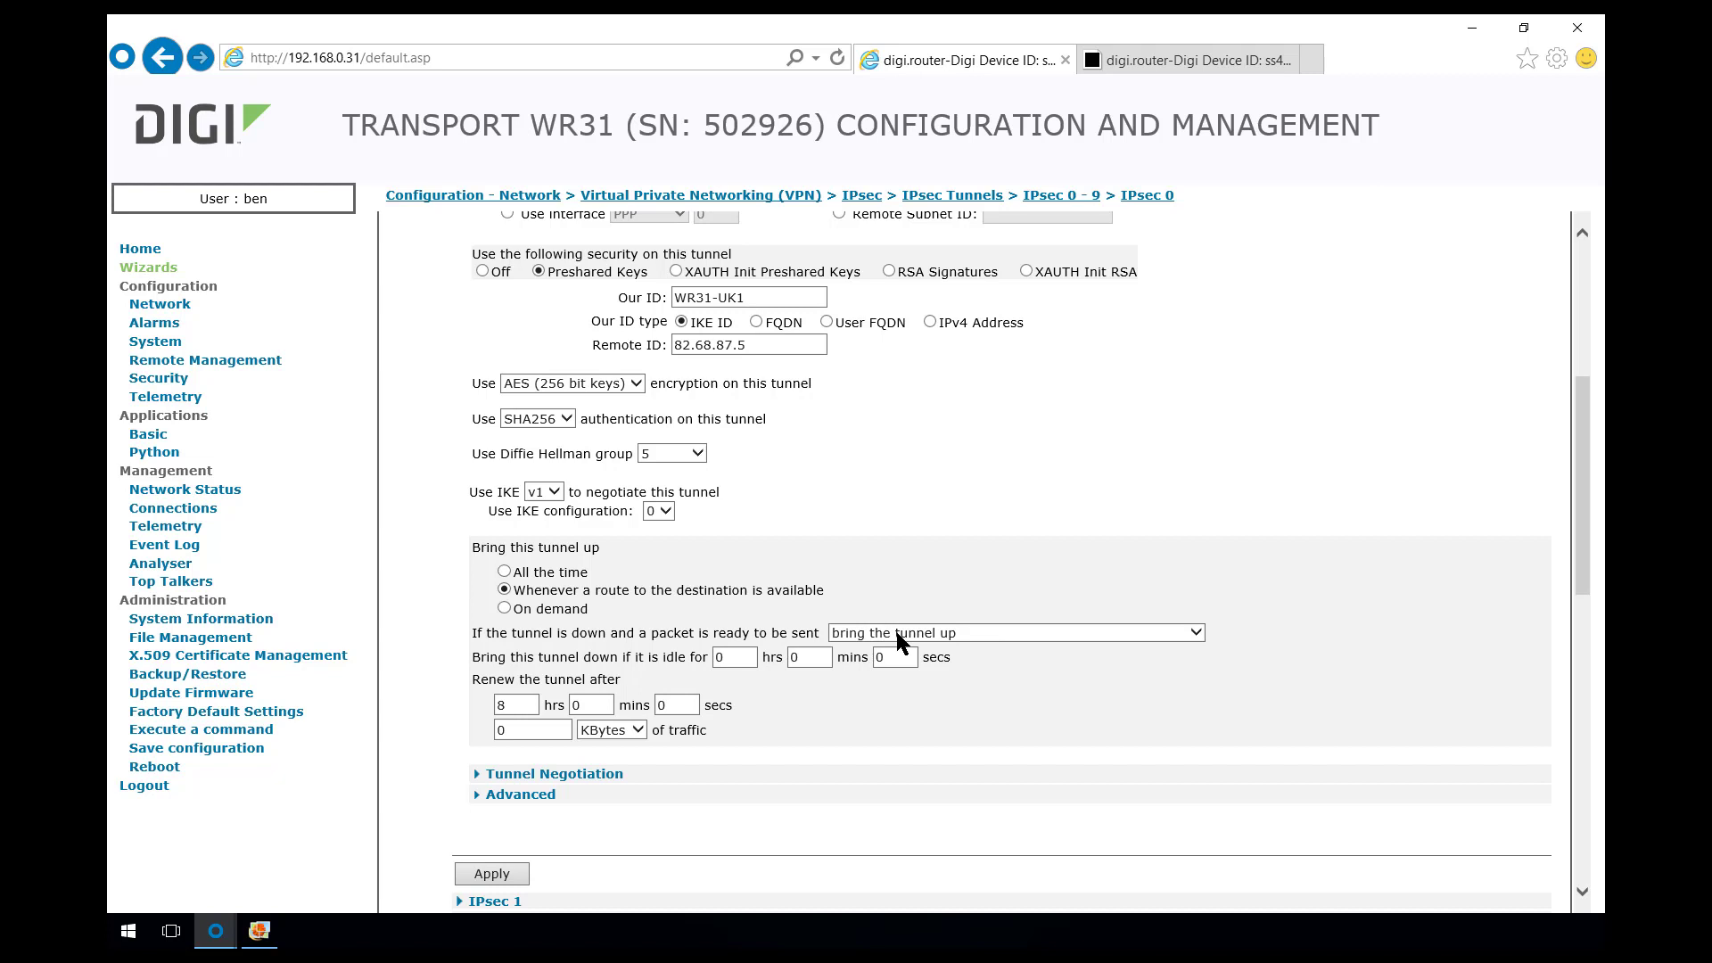
drag(517, 709, 440, 709)
text(4)
click(497, 876)
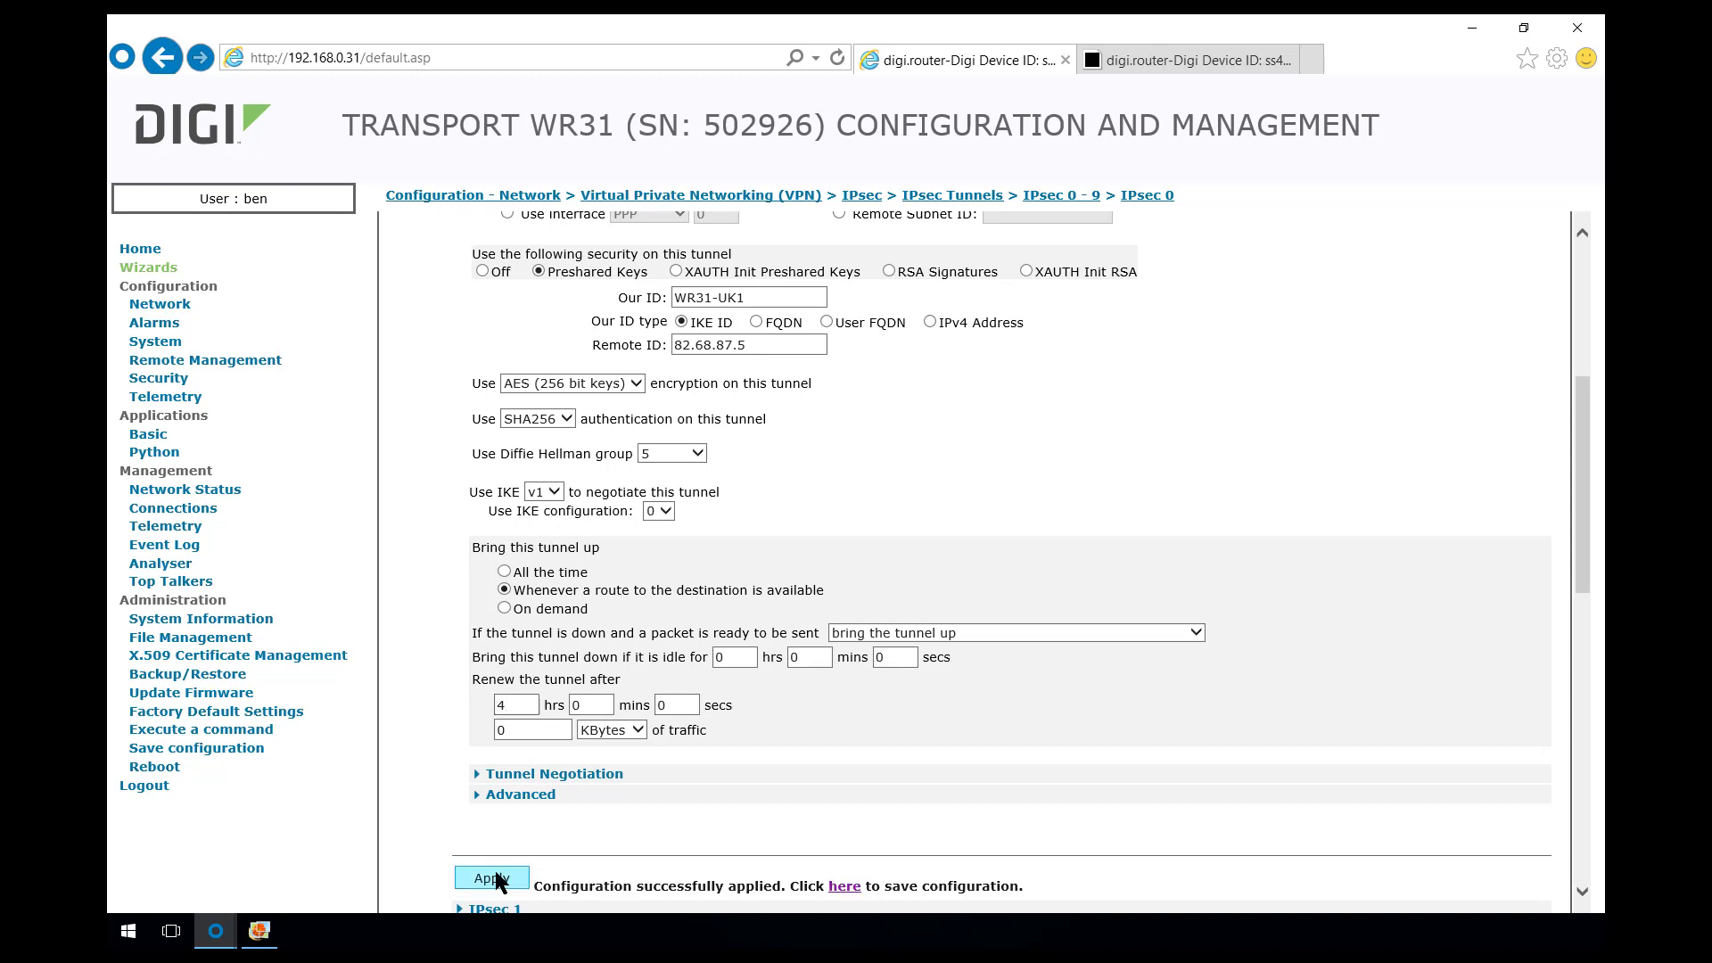
Name the WR31's User 10 account 82.68.87.5
click(166, 383)
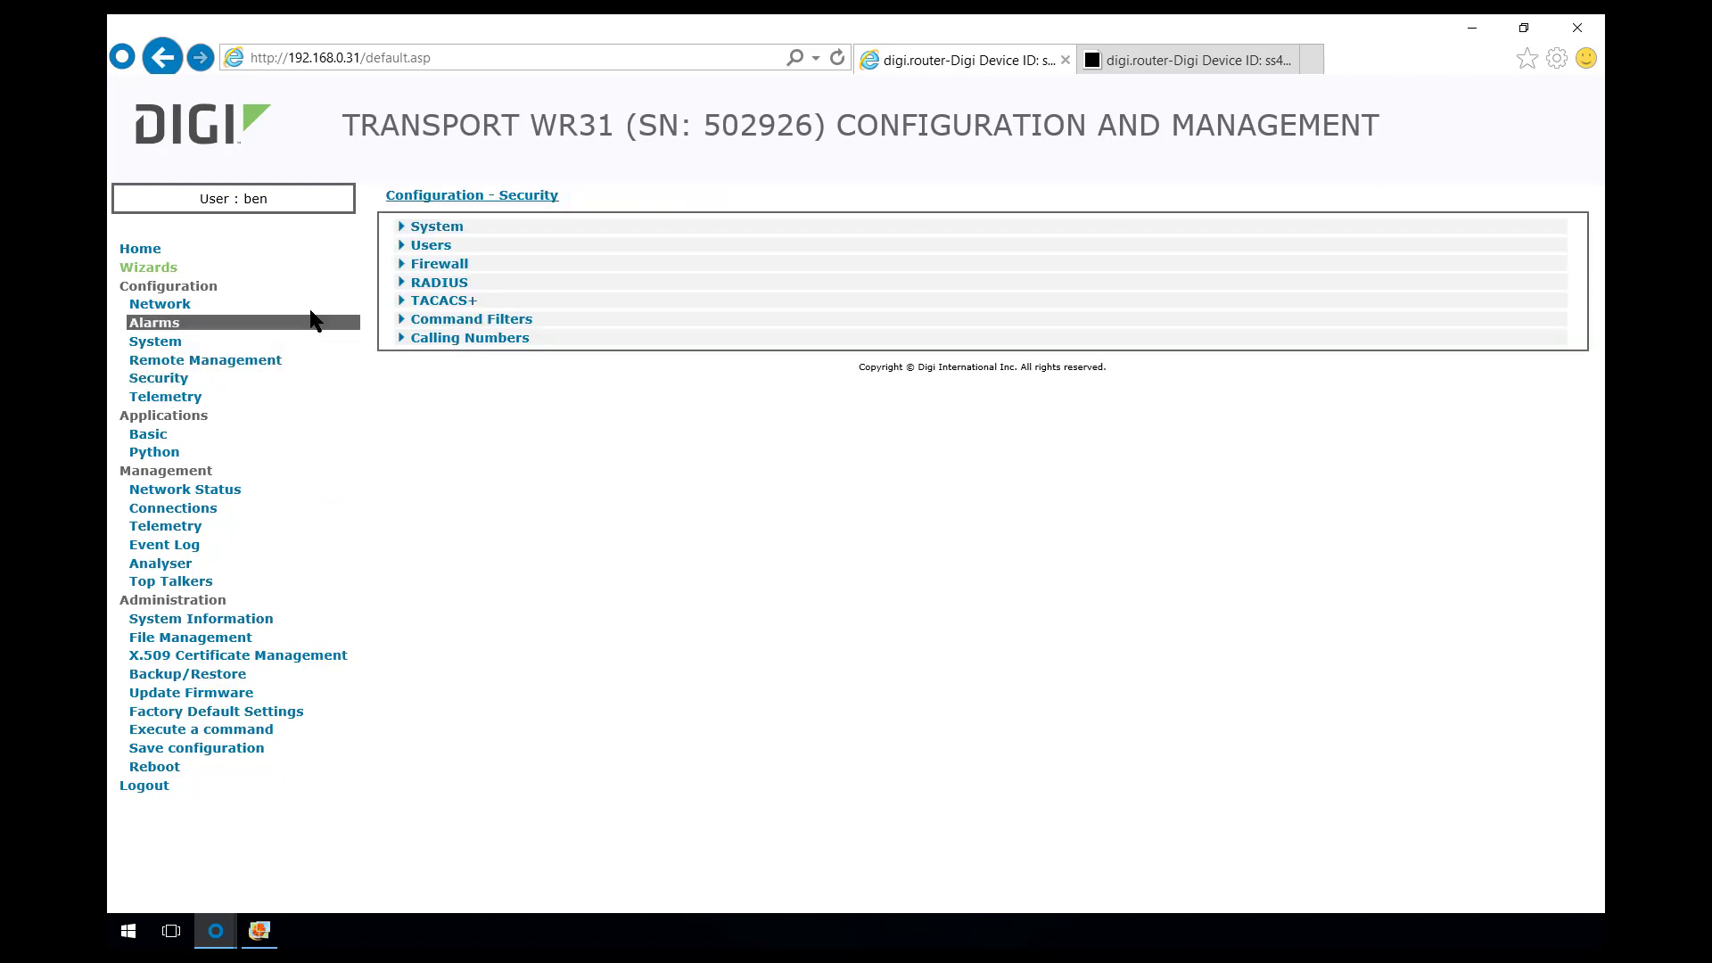
click(421, 247)
click(464, 282)
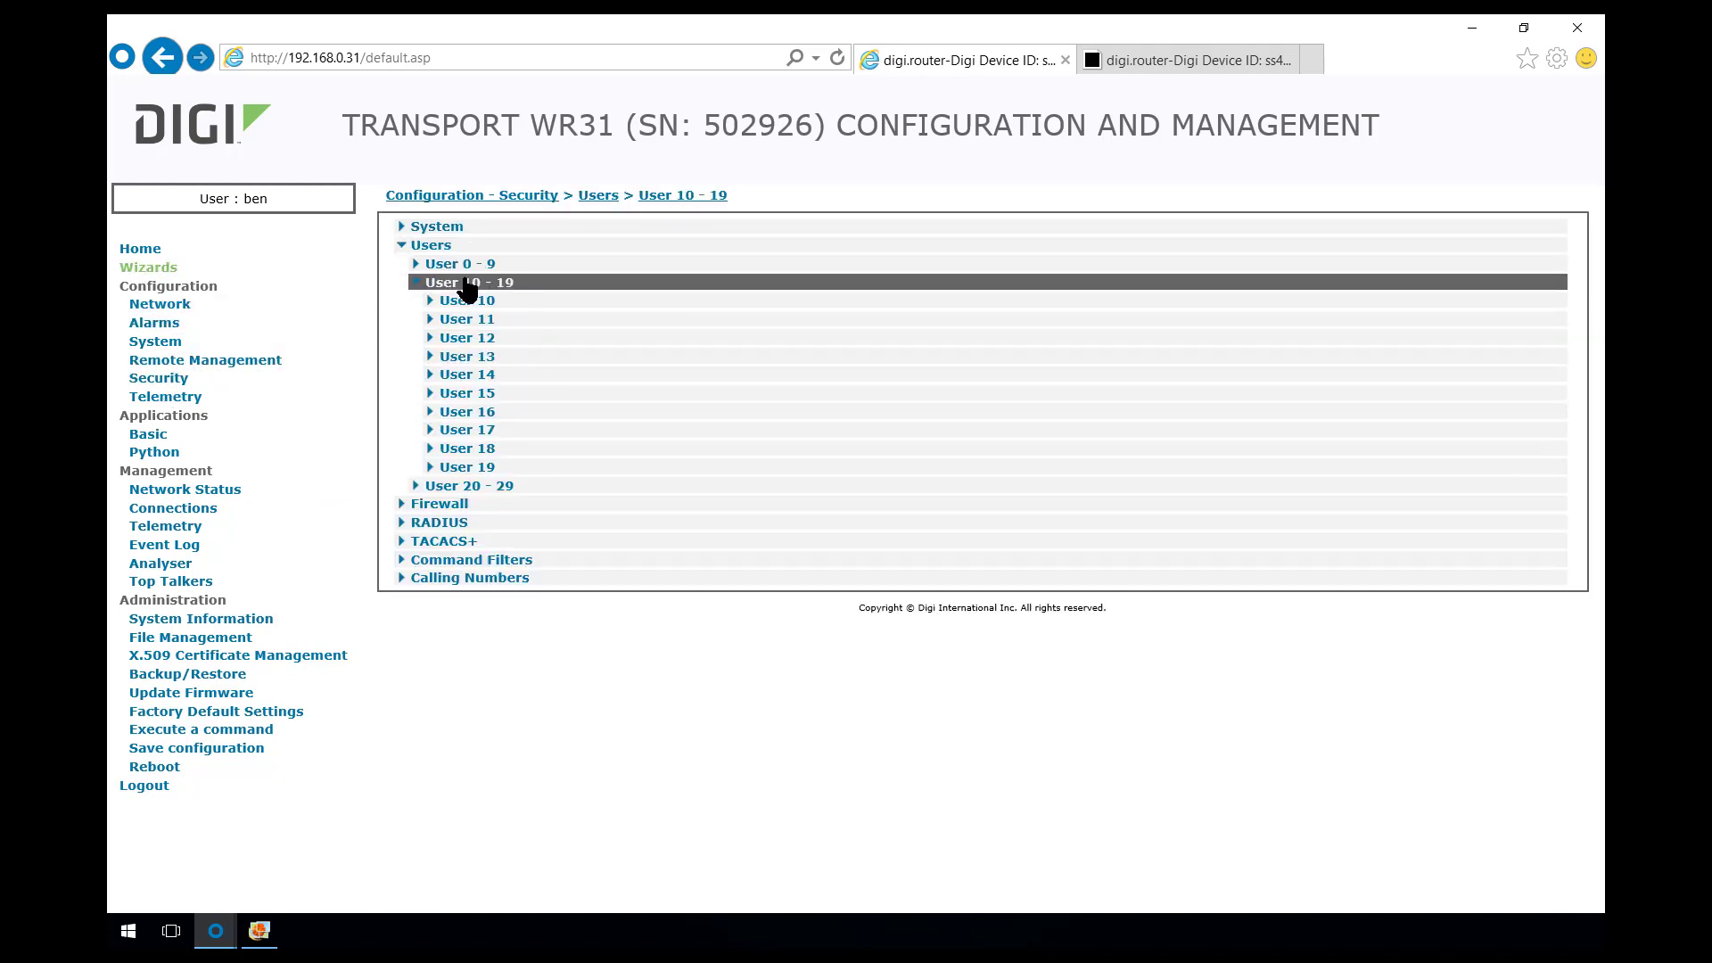
click(470, 303)
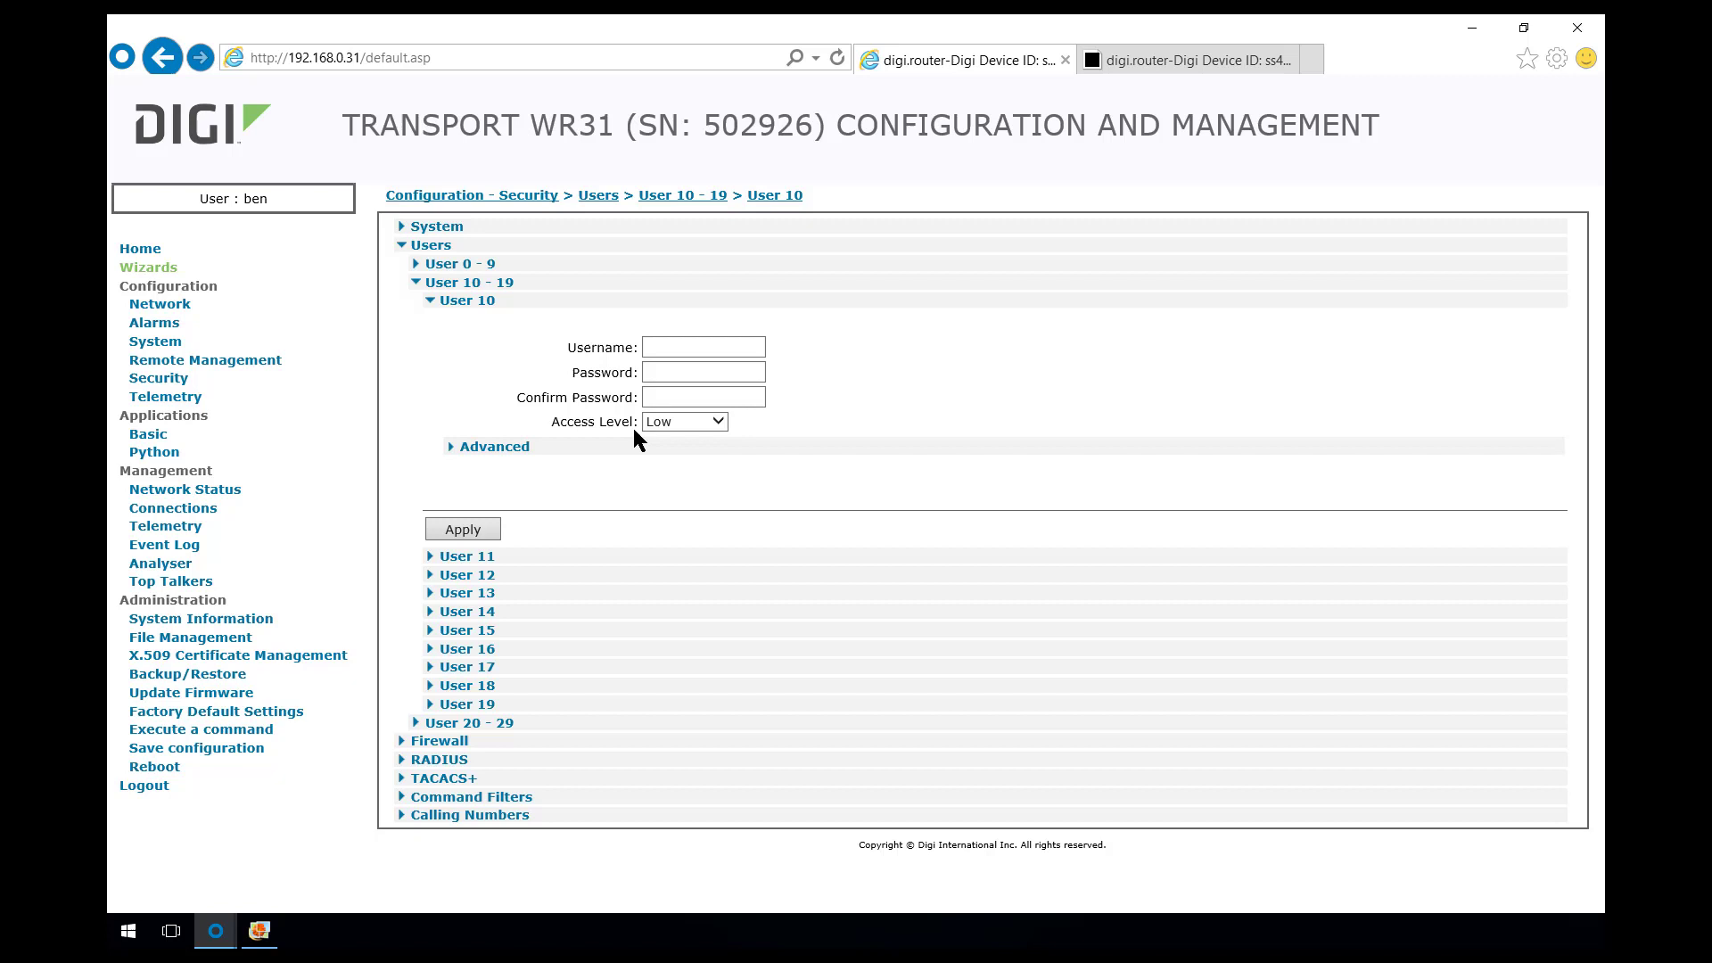
click(683, 350)
text(82.68.87.5)
Enter and confirm the account password, set access level None, and apply
click(673, 373)
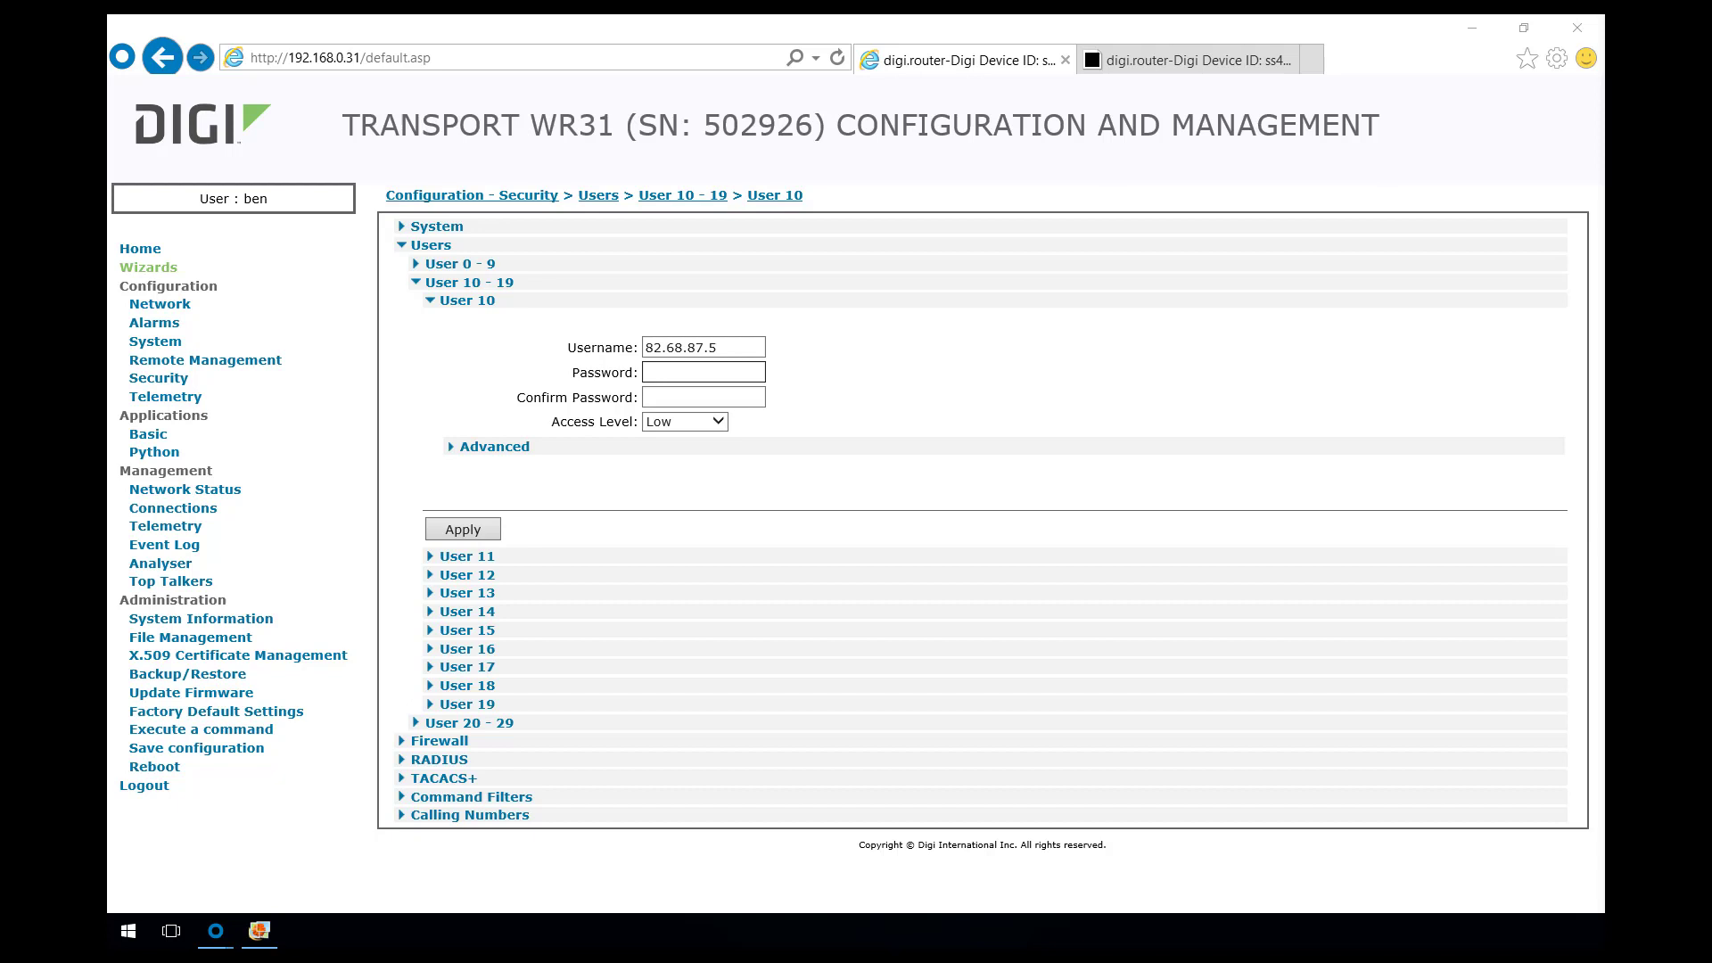
click(715, 375)
key(ctrl+v)
click(711, 399)
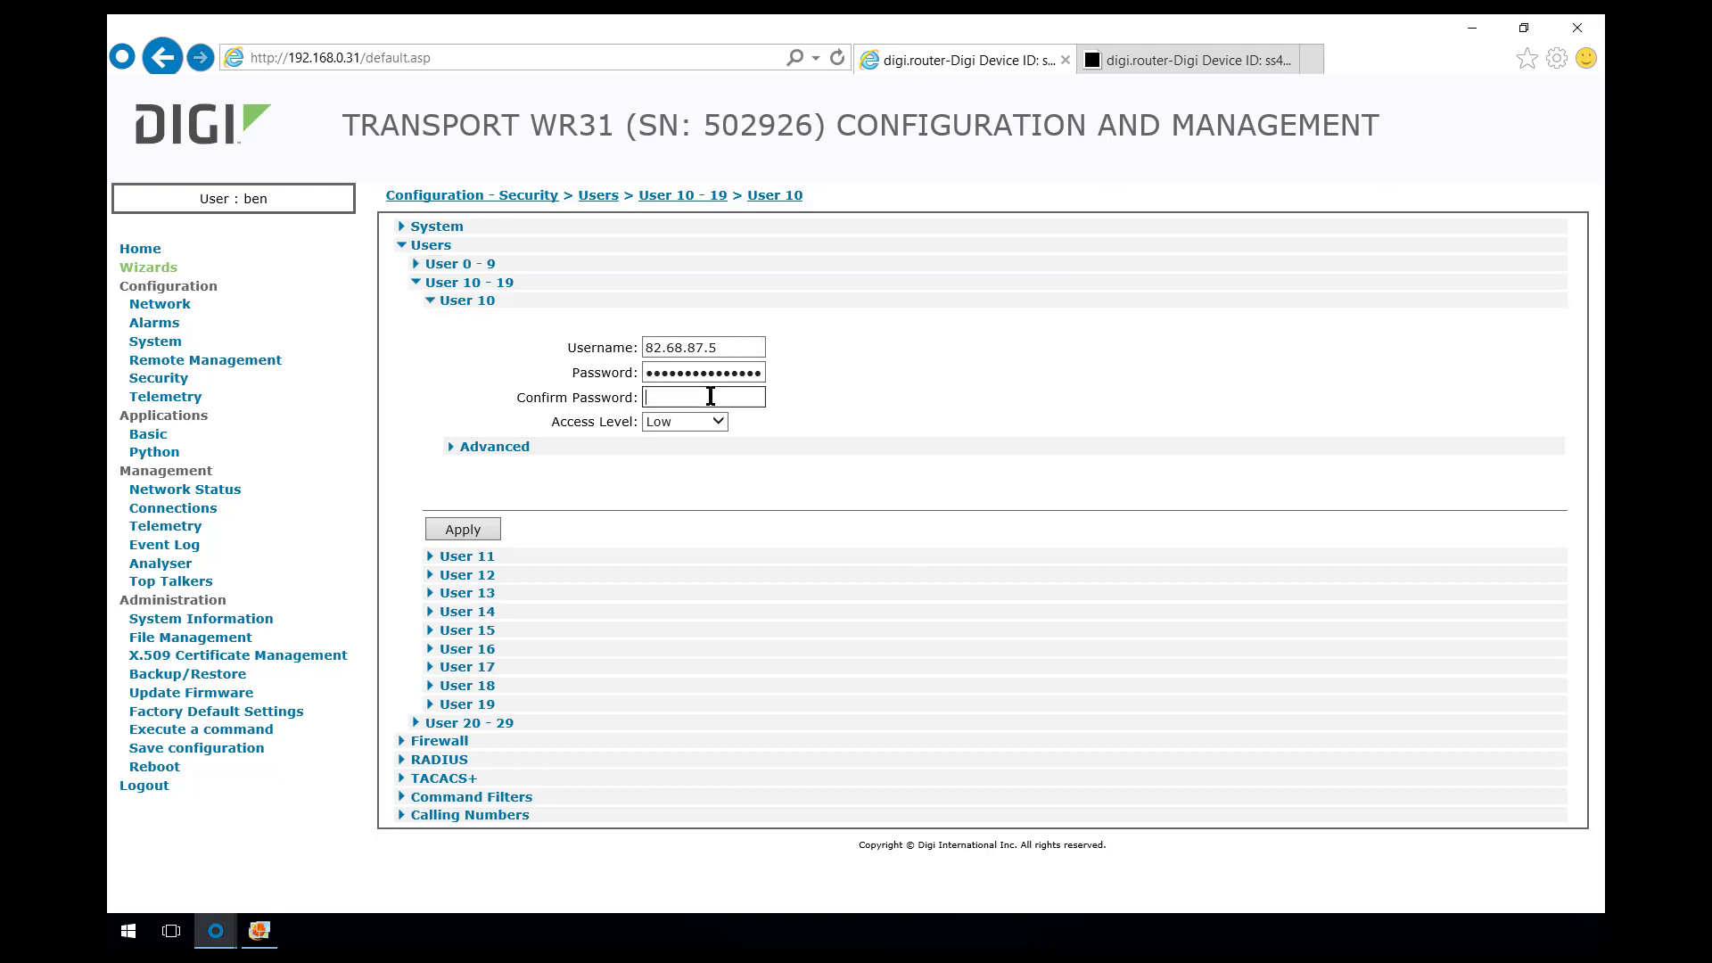
key(ctrl+v)
click(709, 420)
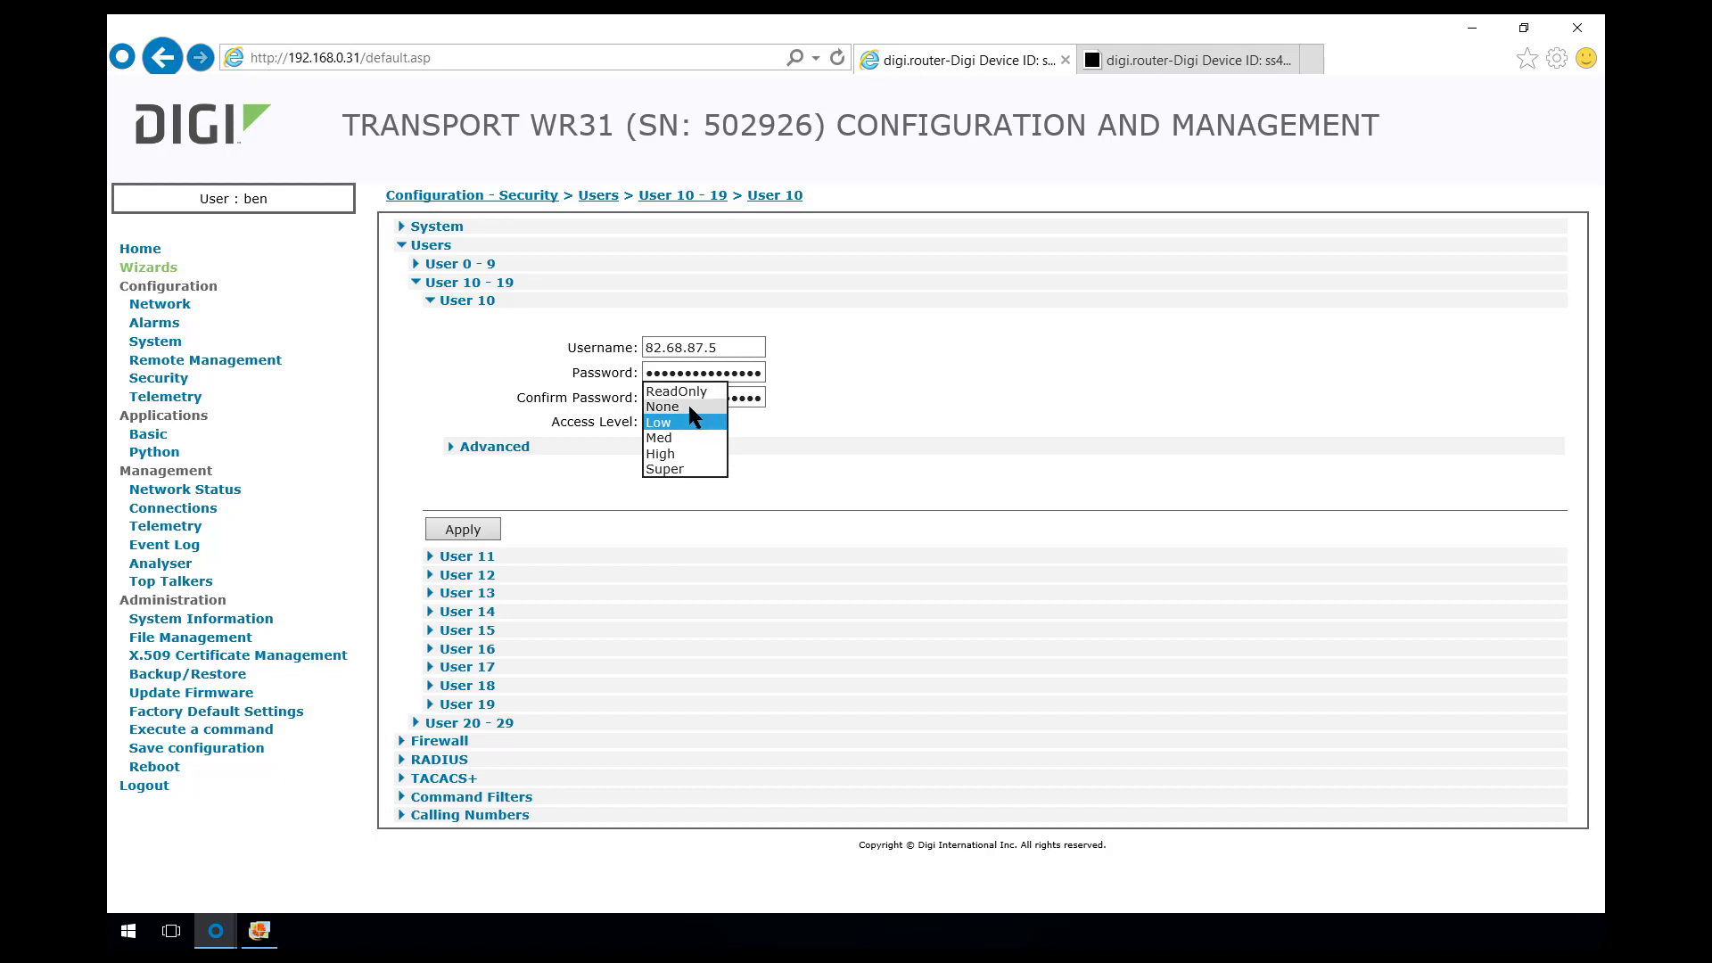
click(687, 407)
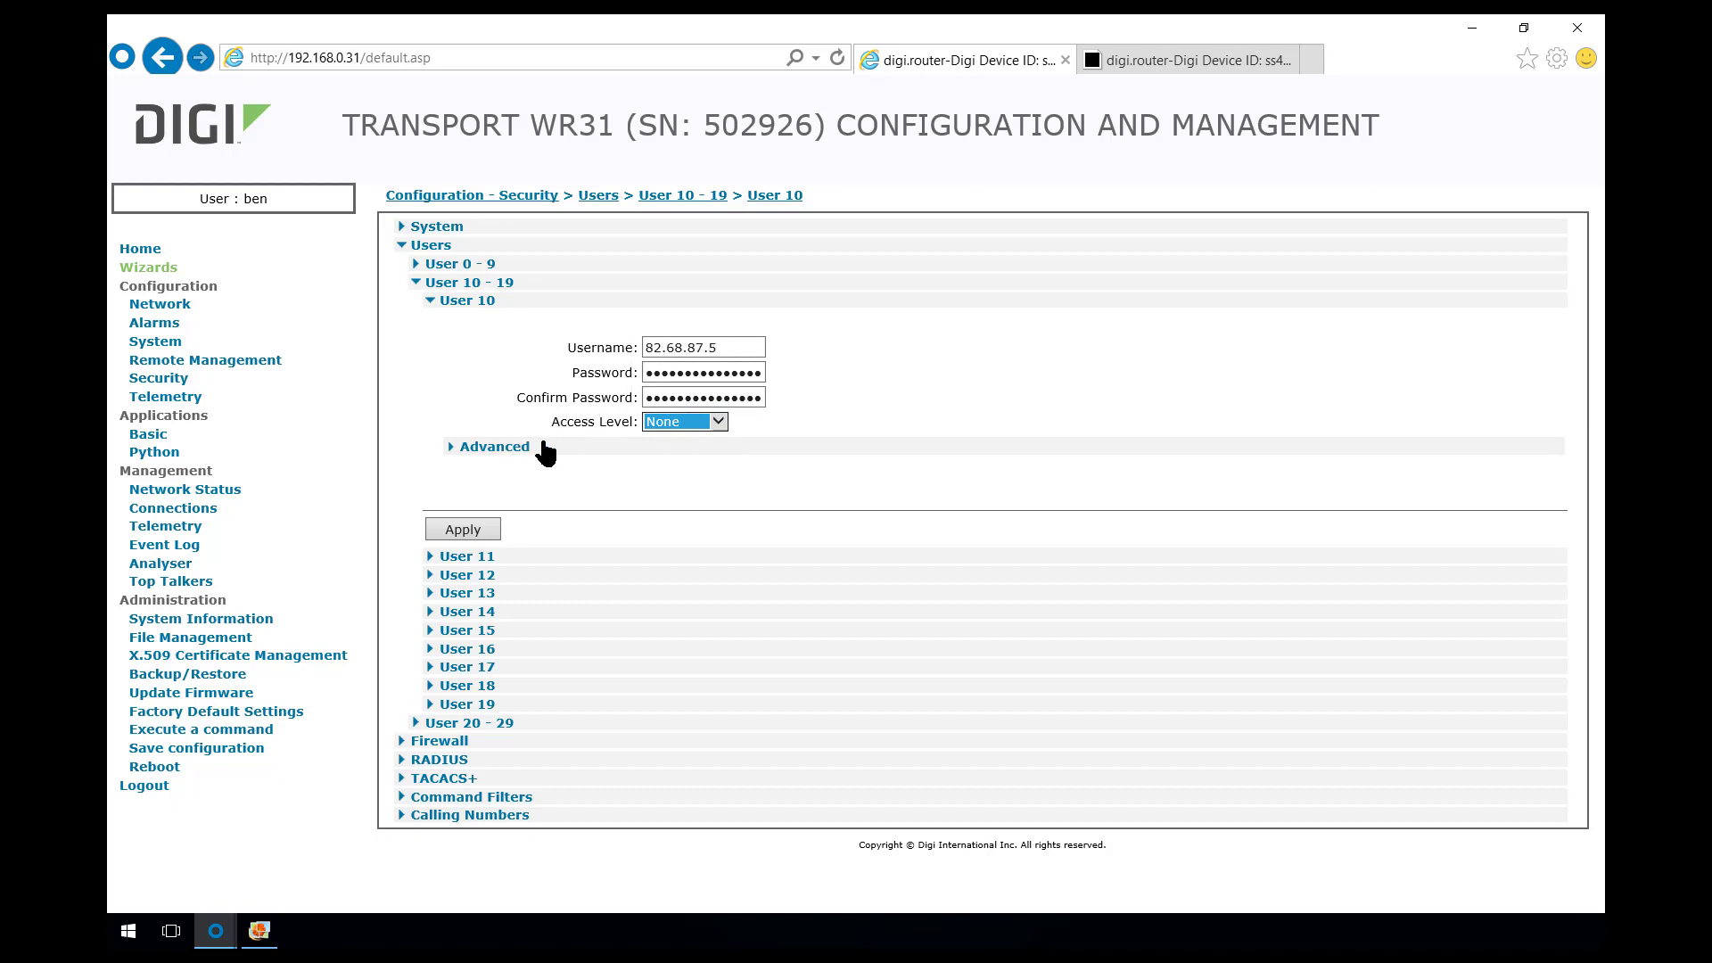
click(467, 531)
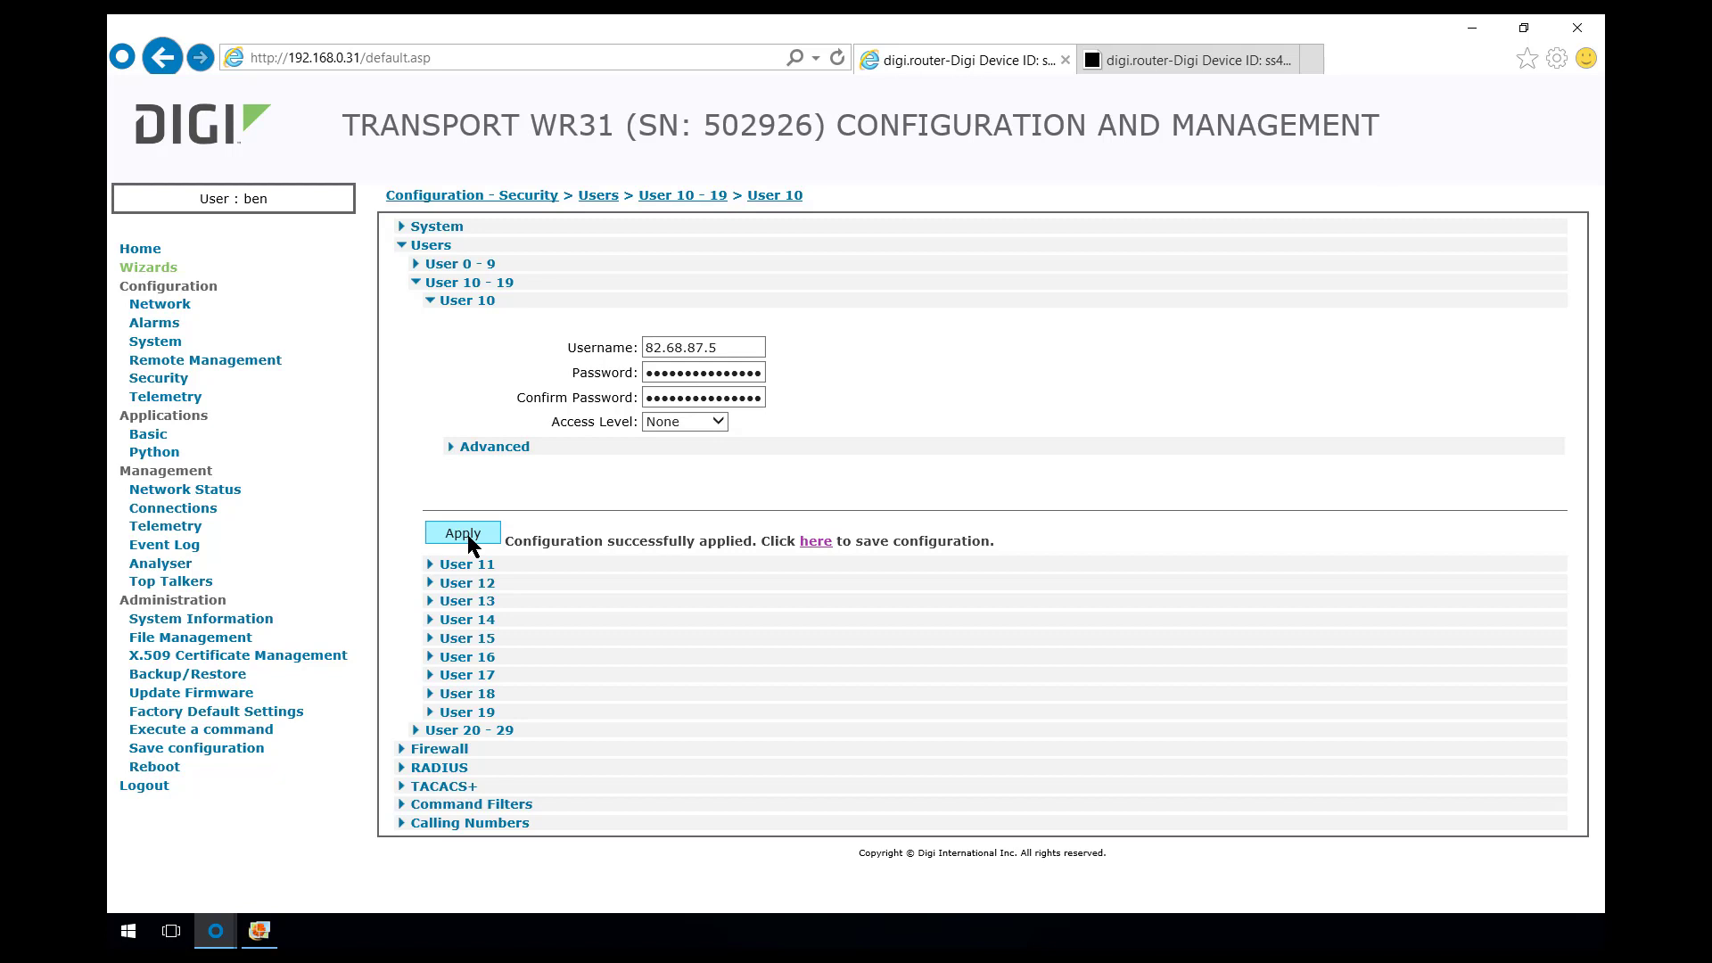
On PPP 1 W-WAN (LTE), choose 'IP address and Port' NAT, enable IPsec and firewall, and apply
click(198, 308)
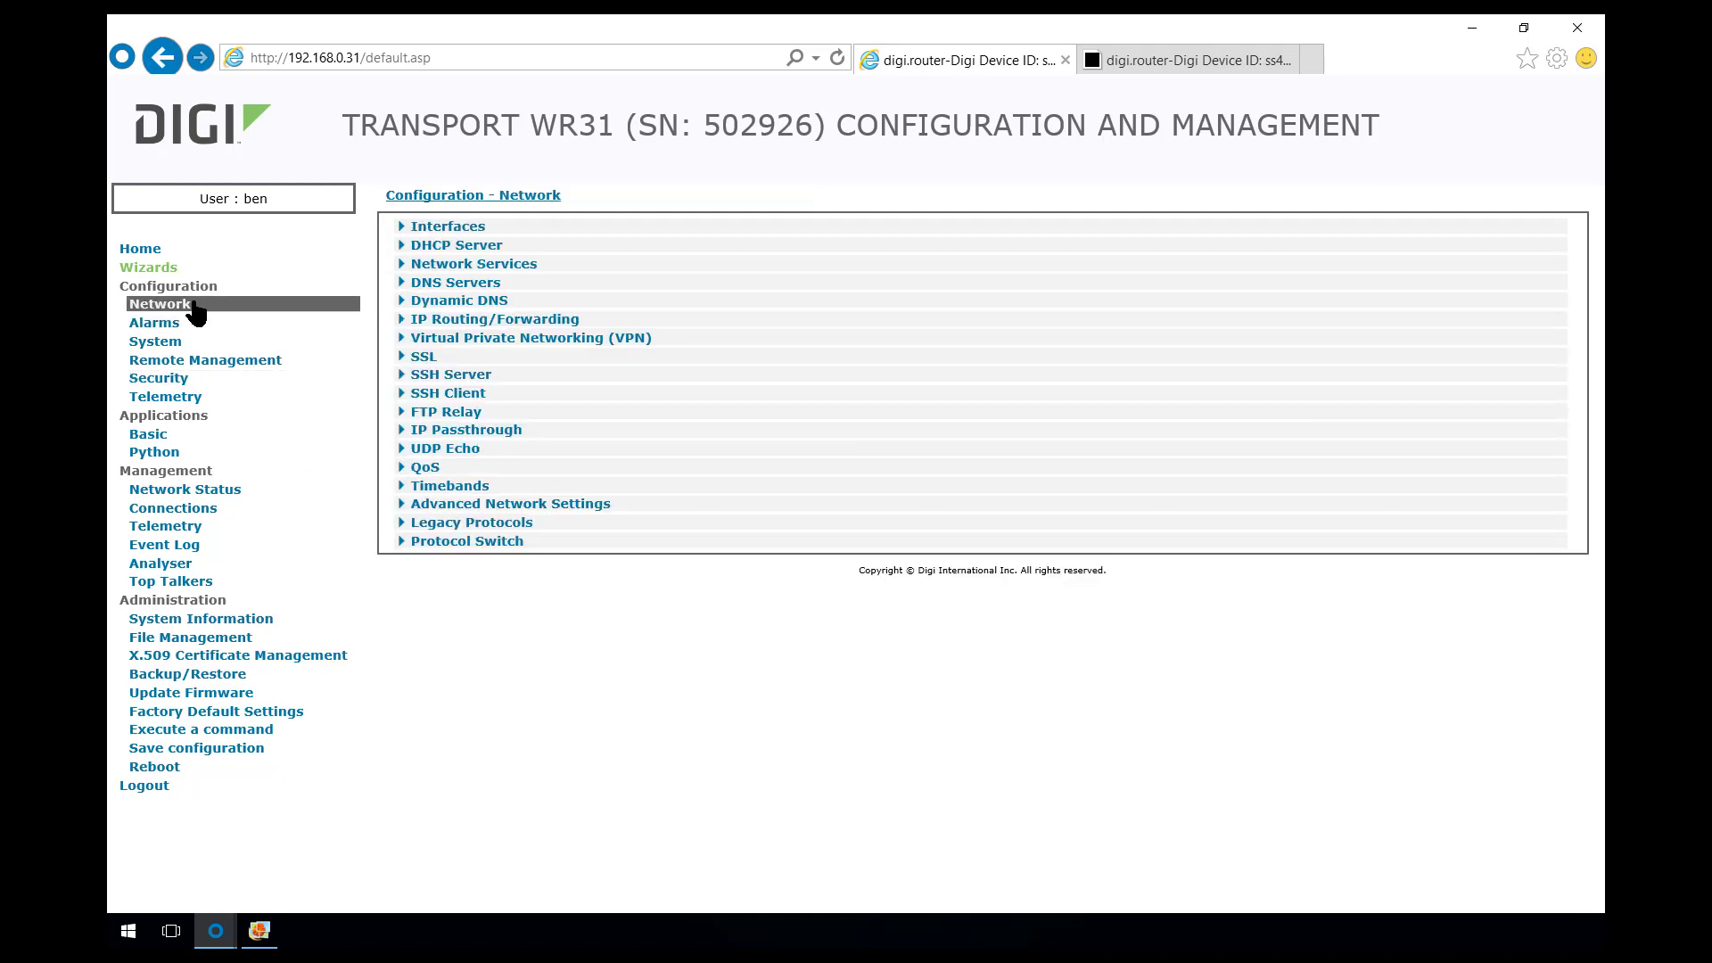
click(450, 230)
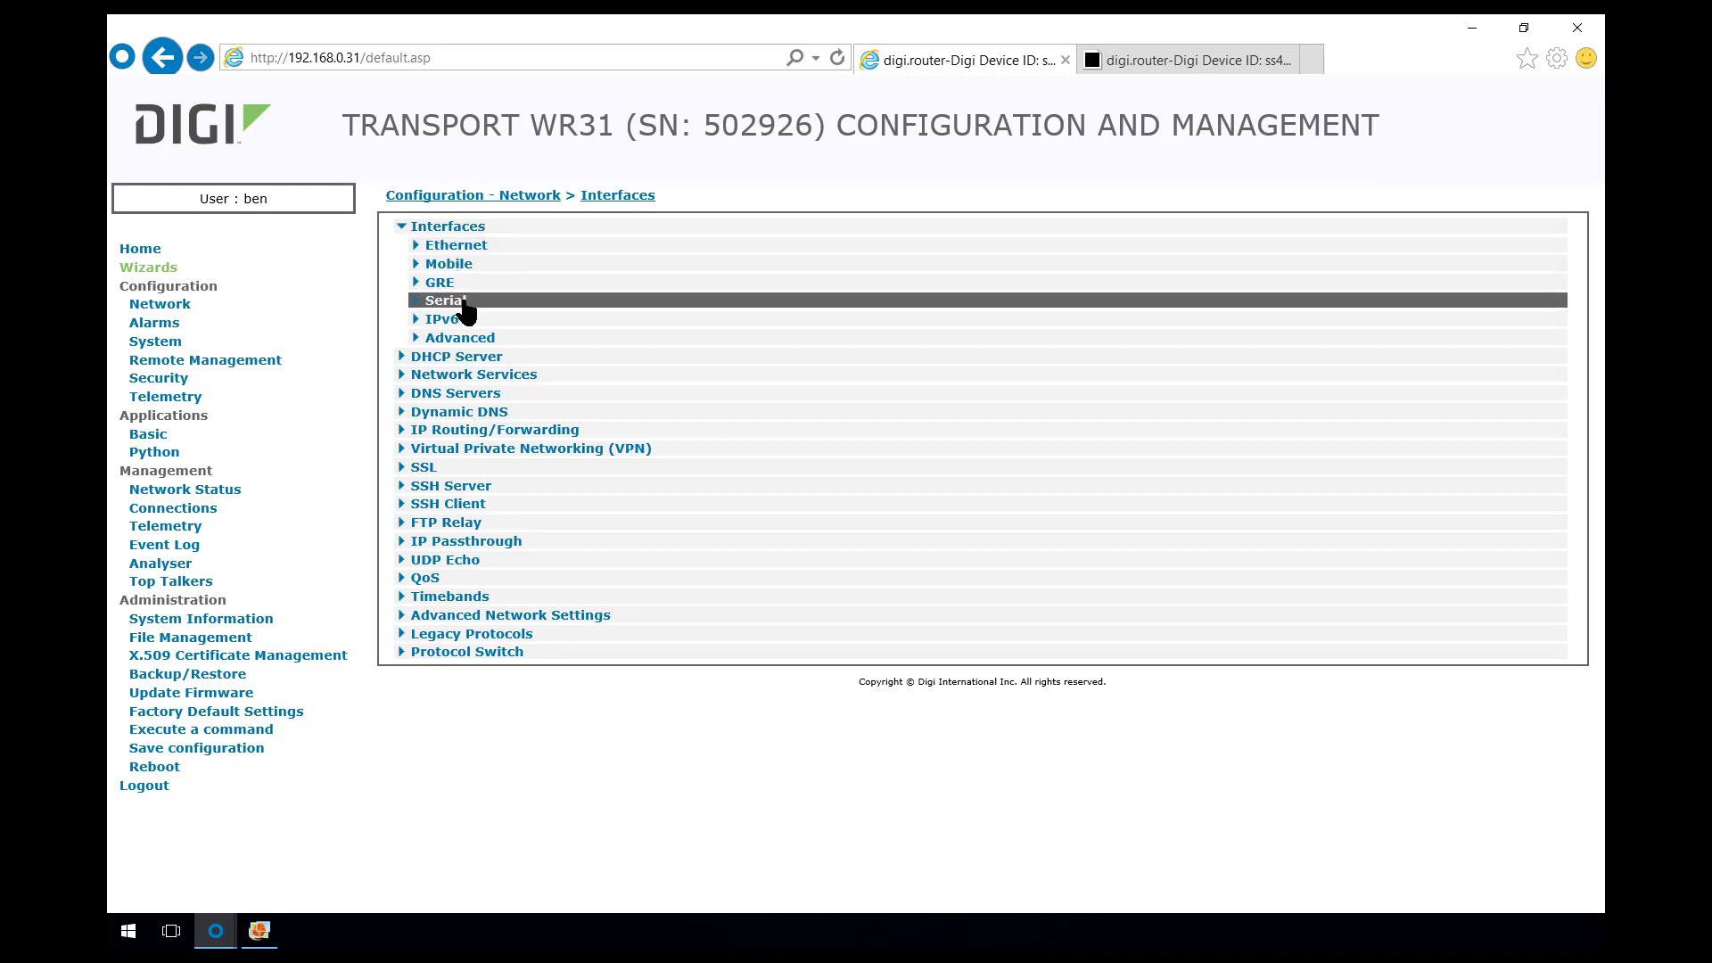
click(459, 337)
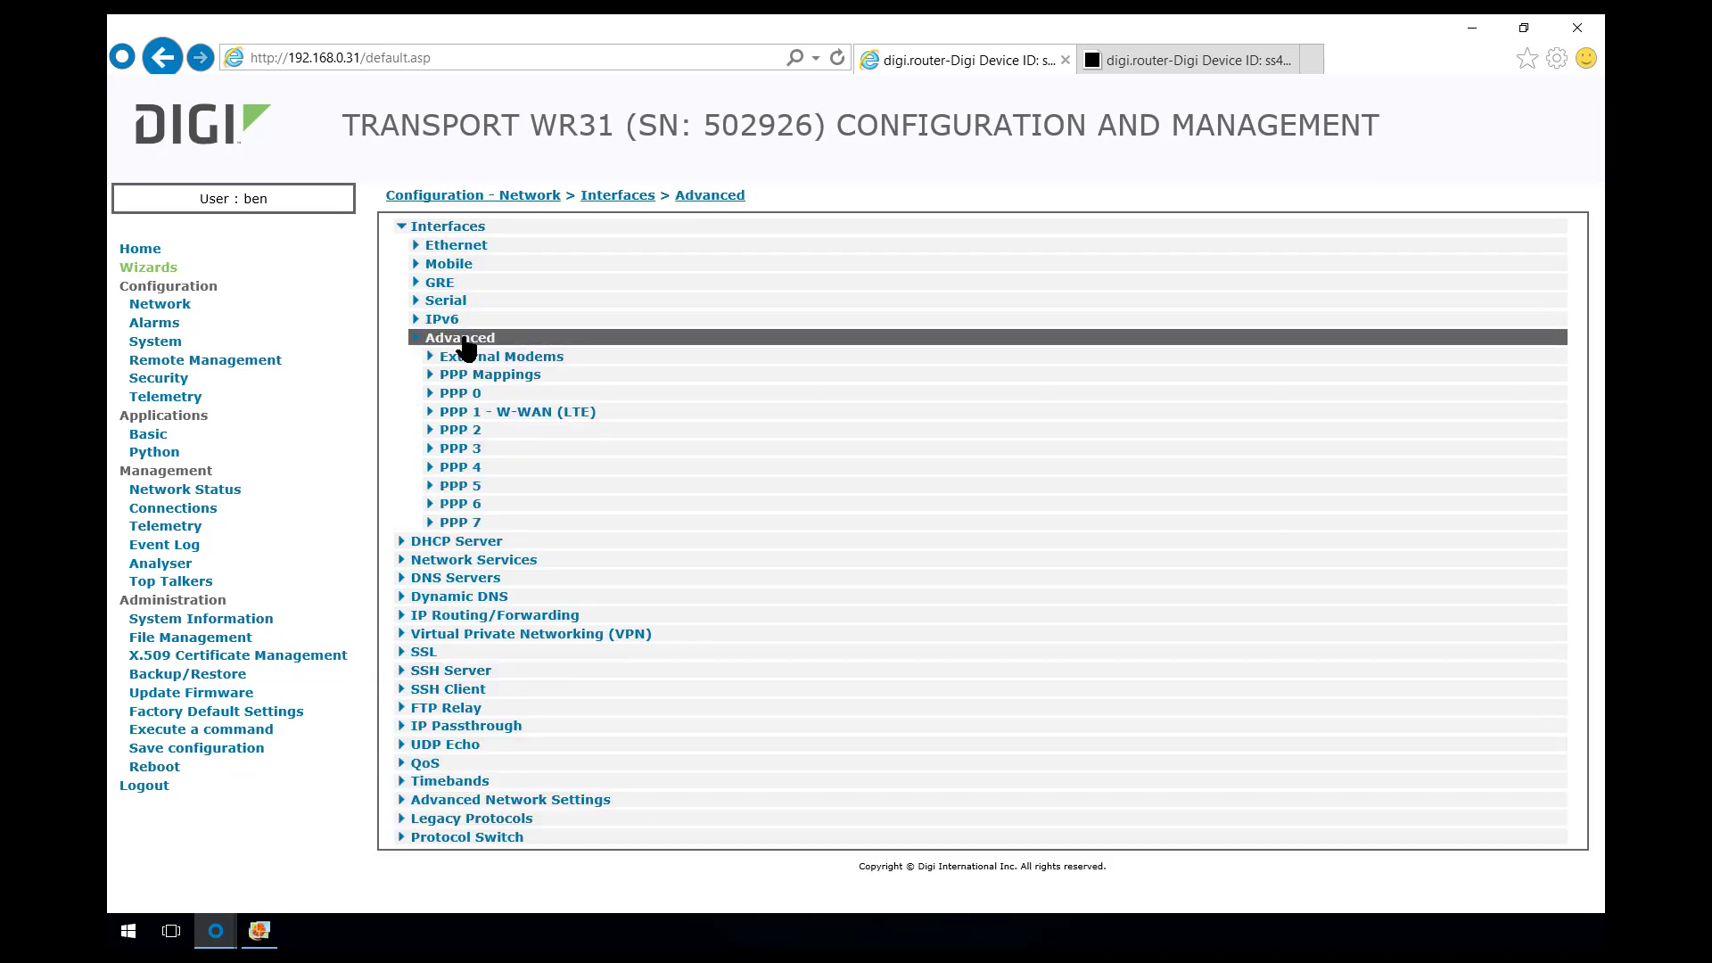
click(504, 412)
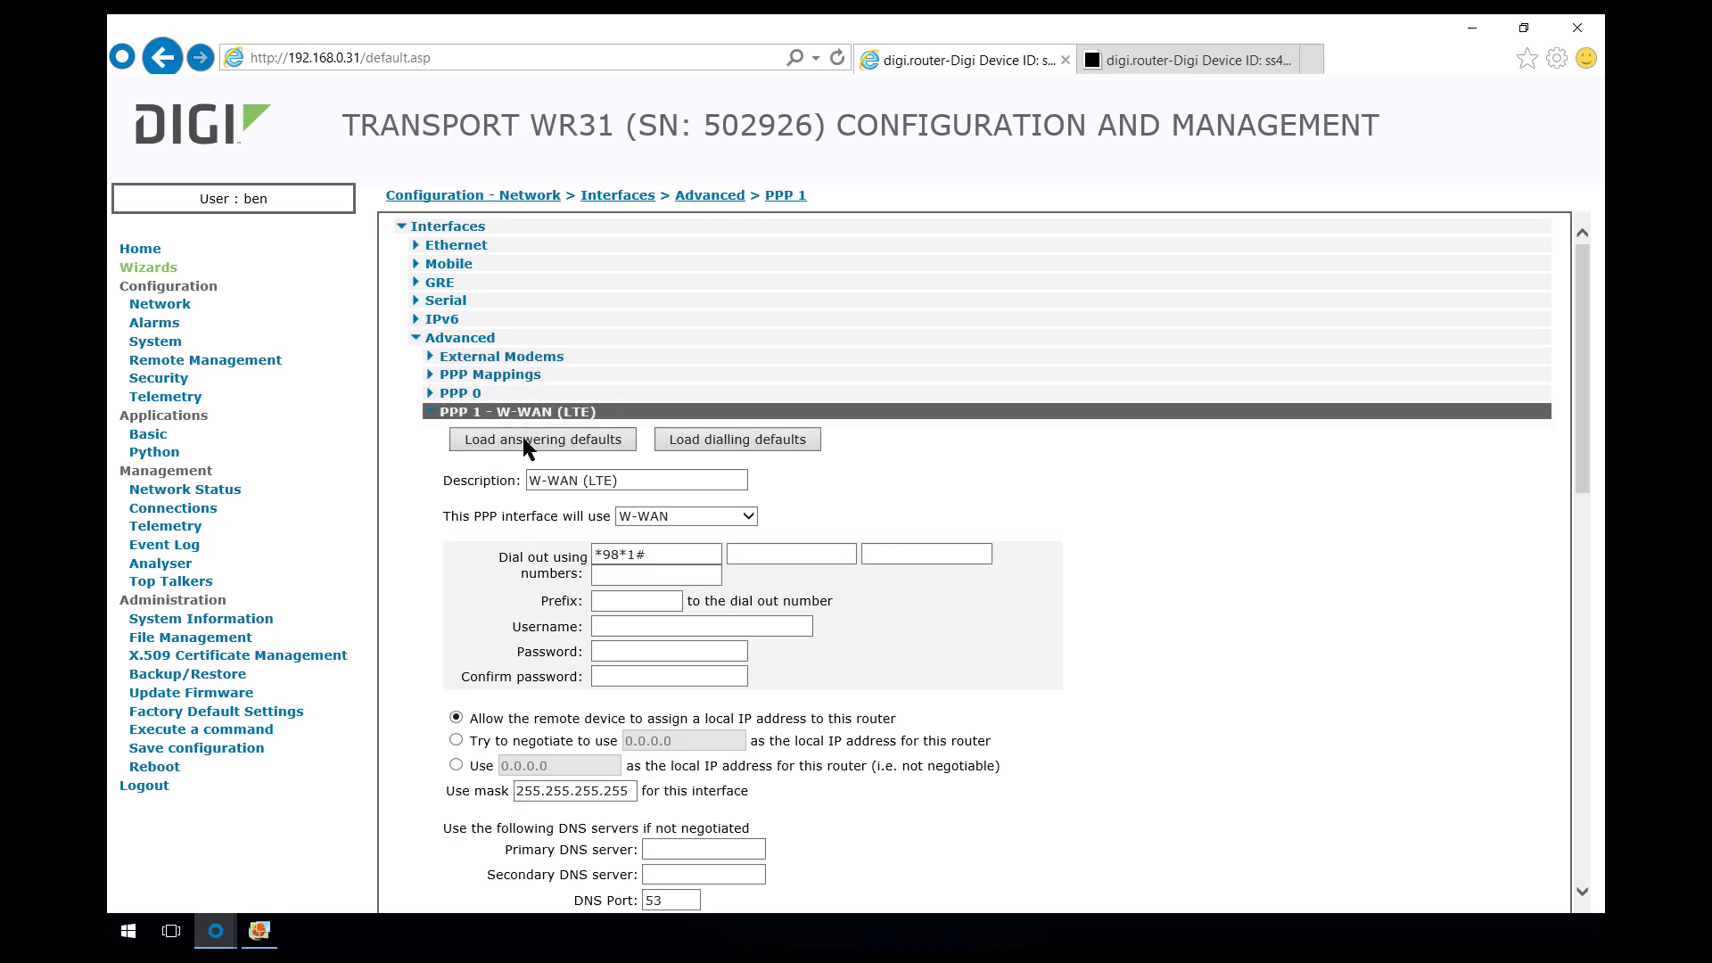
scroll(553, 605, down, 6)
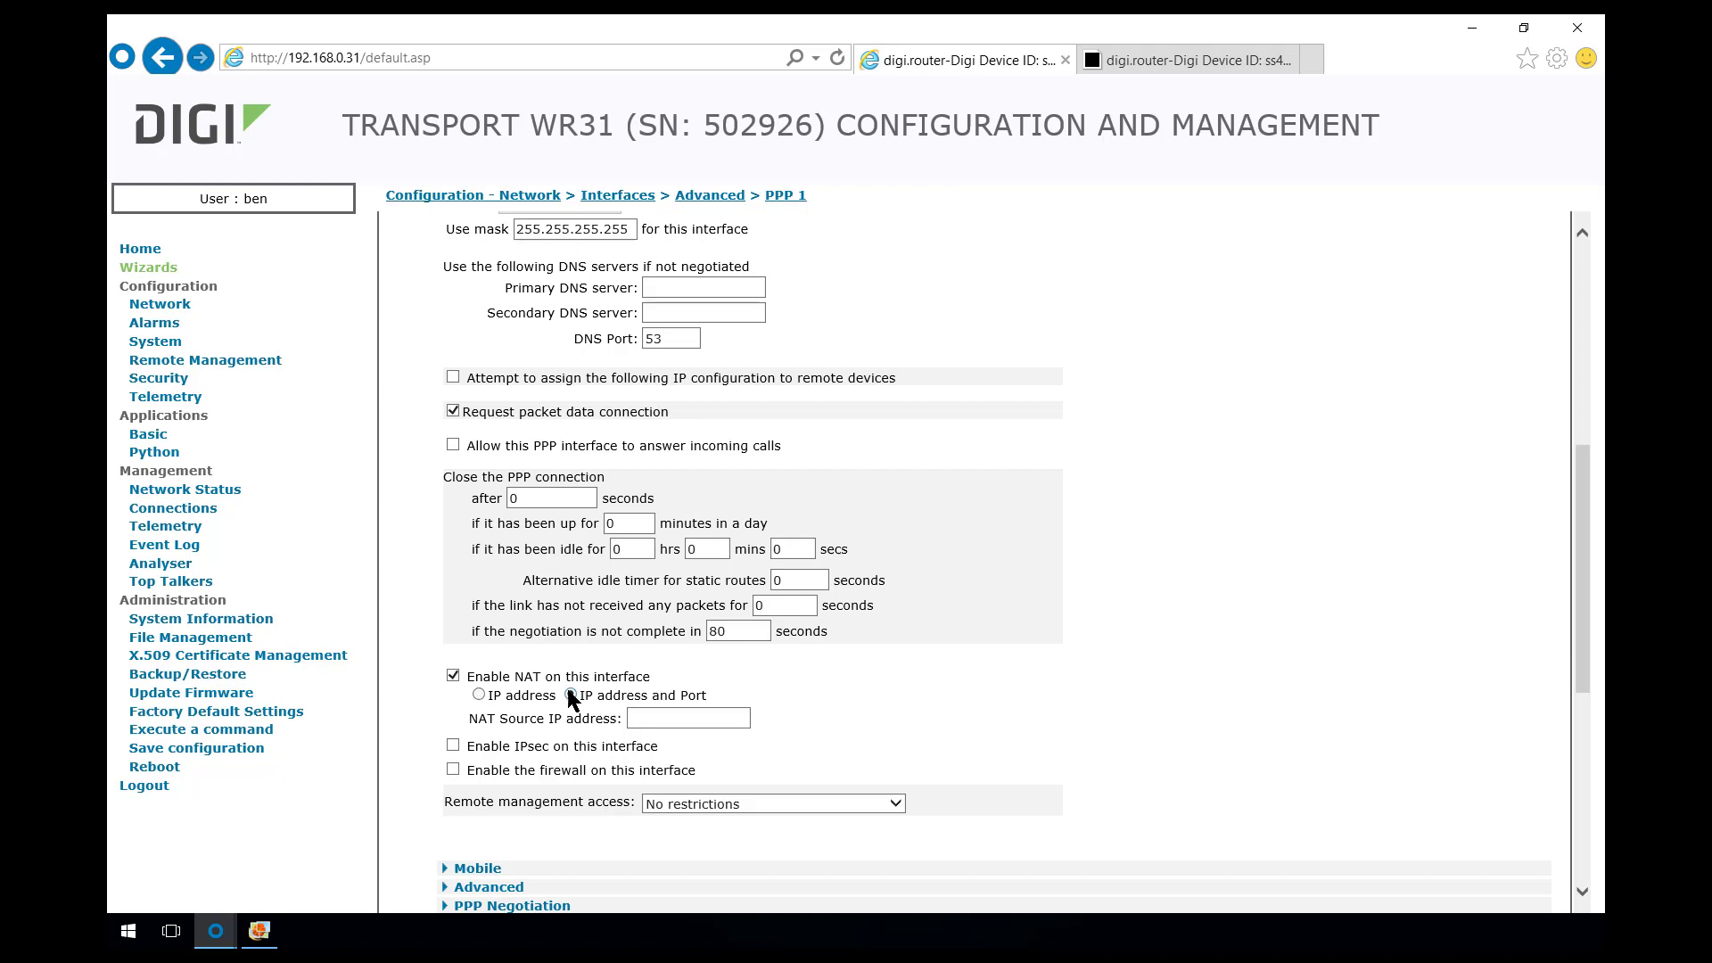
click(571, 695)
click(452, 745)
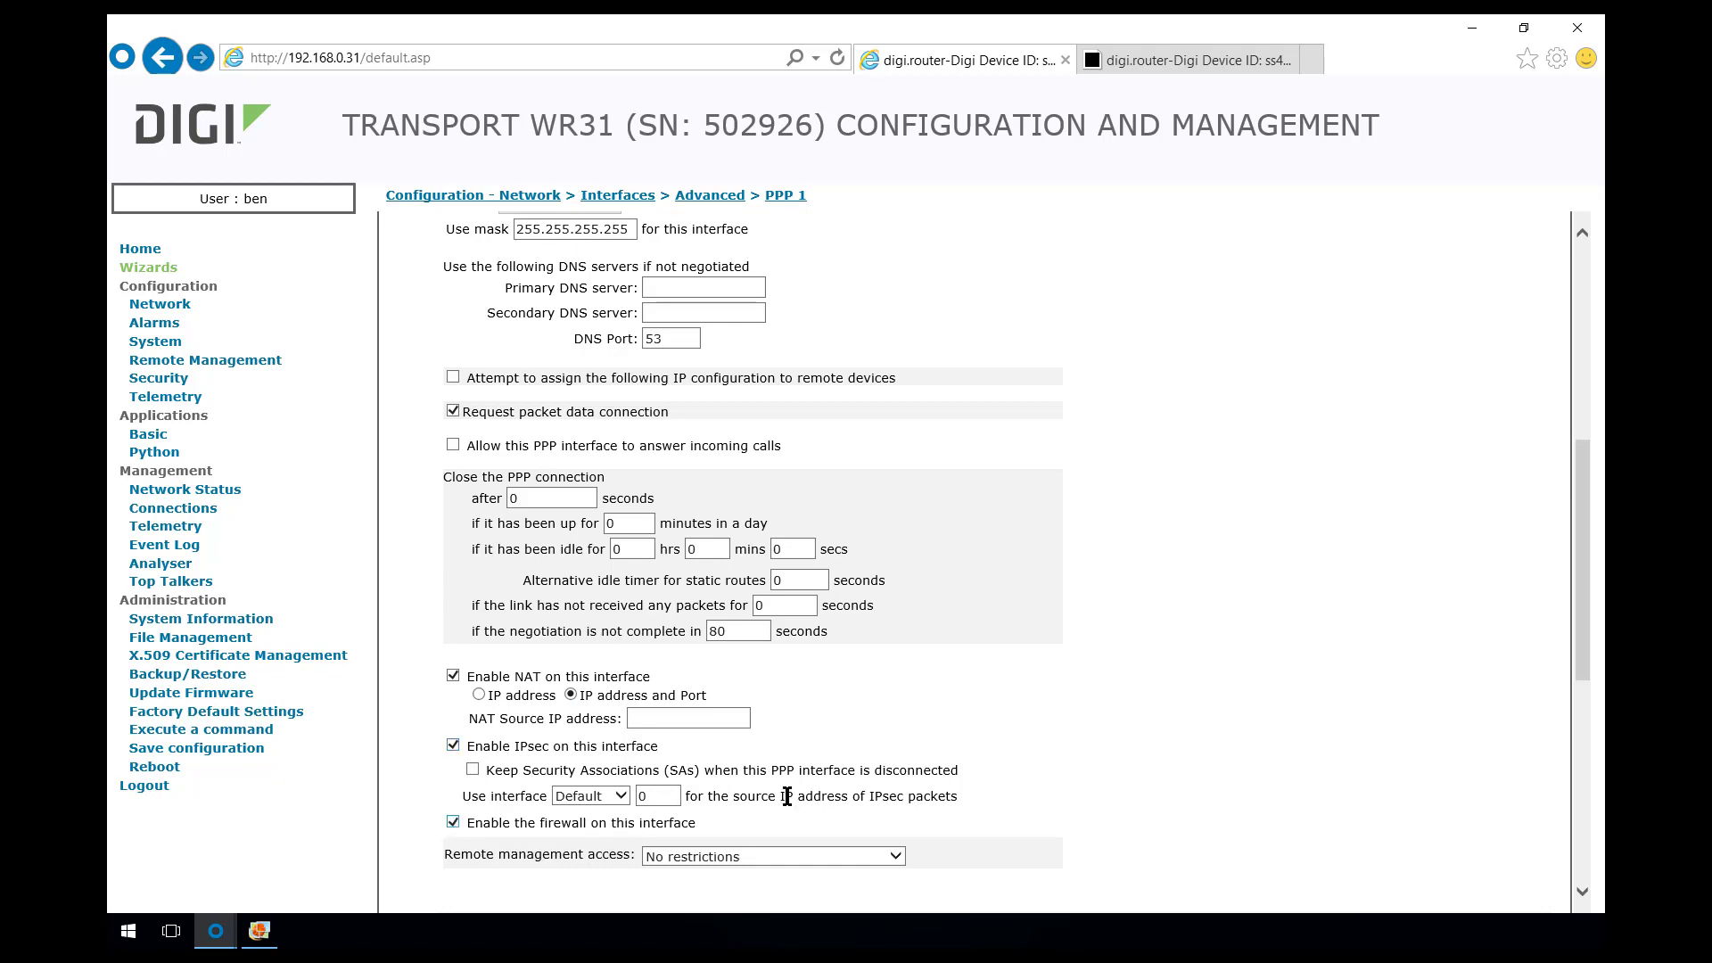
scroll(776, 788, down, 3)
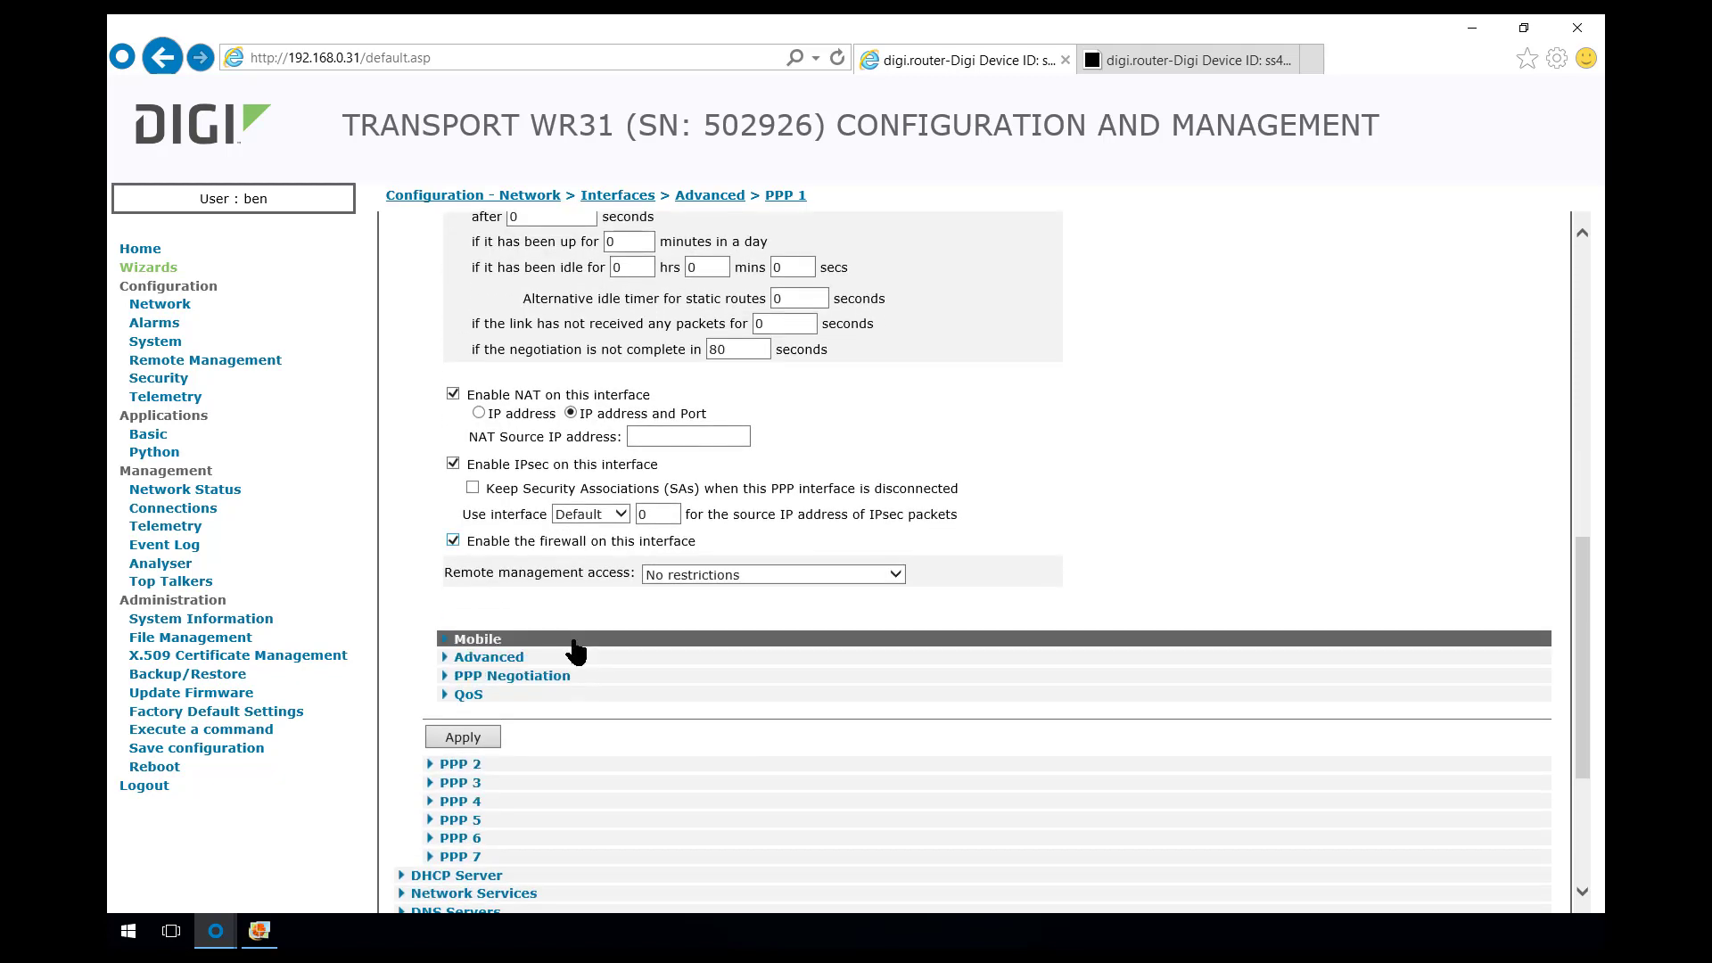
click(478, 737)
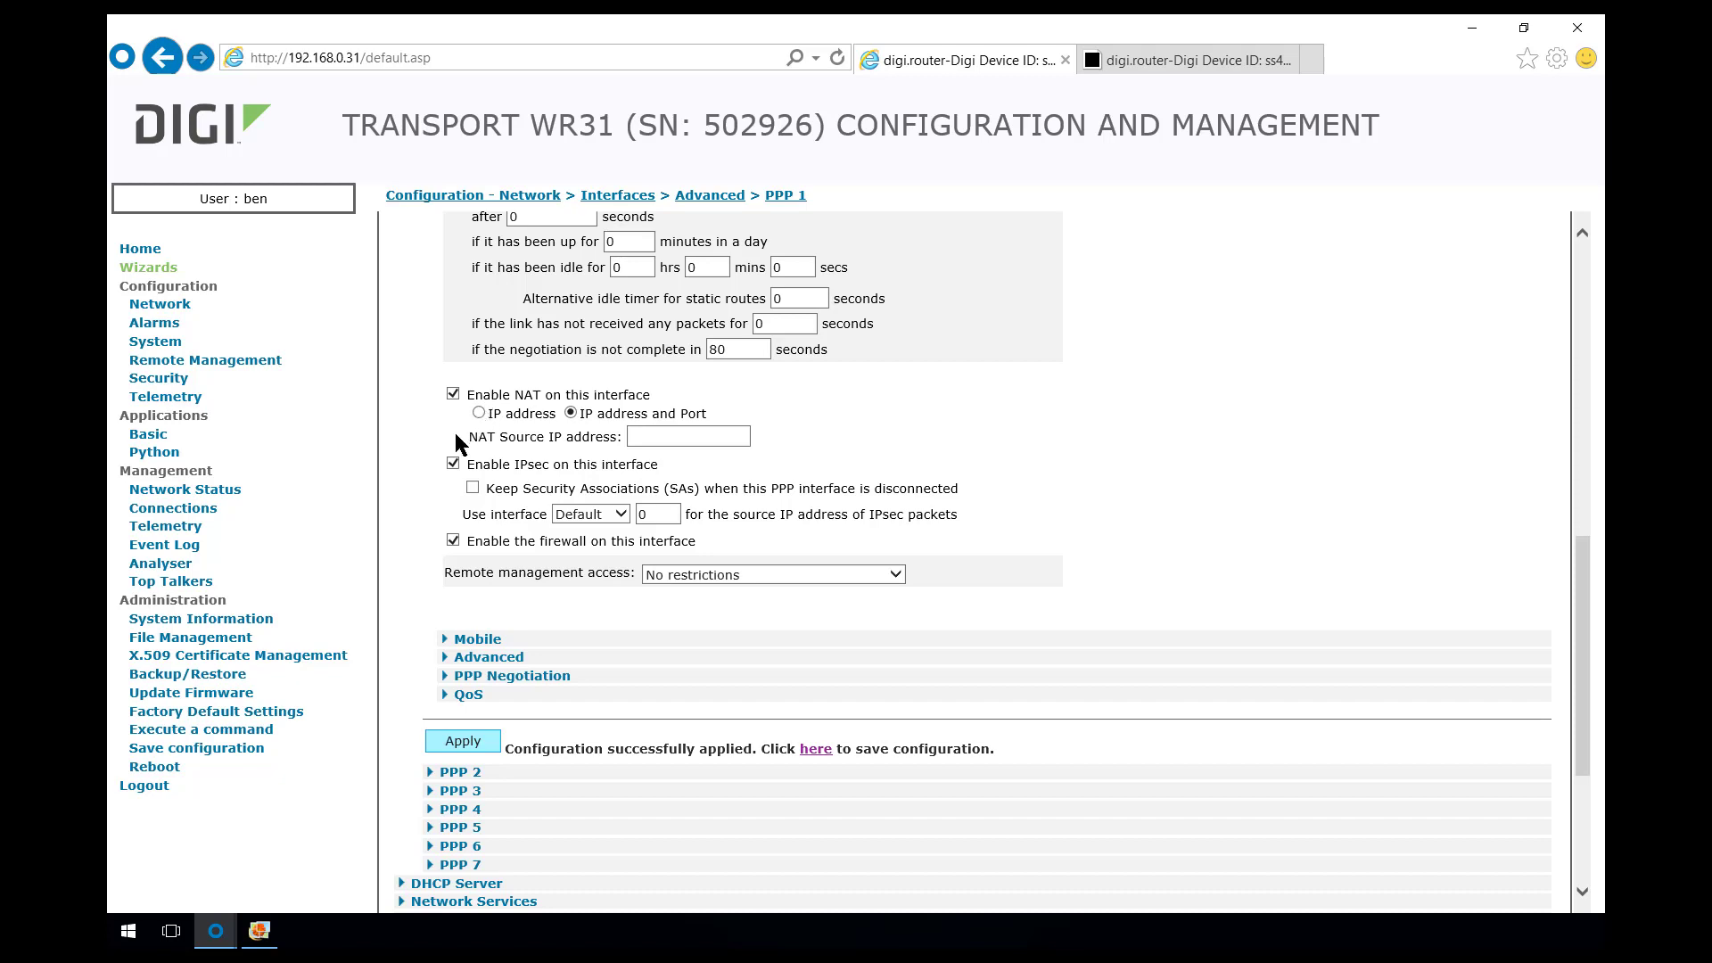
Review the event log, then display the PPP 1 W-WAN (LTE) link status under Advanced interfaces
click(196, 547)
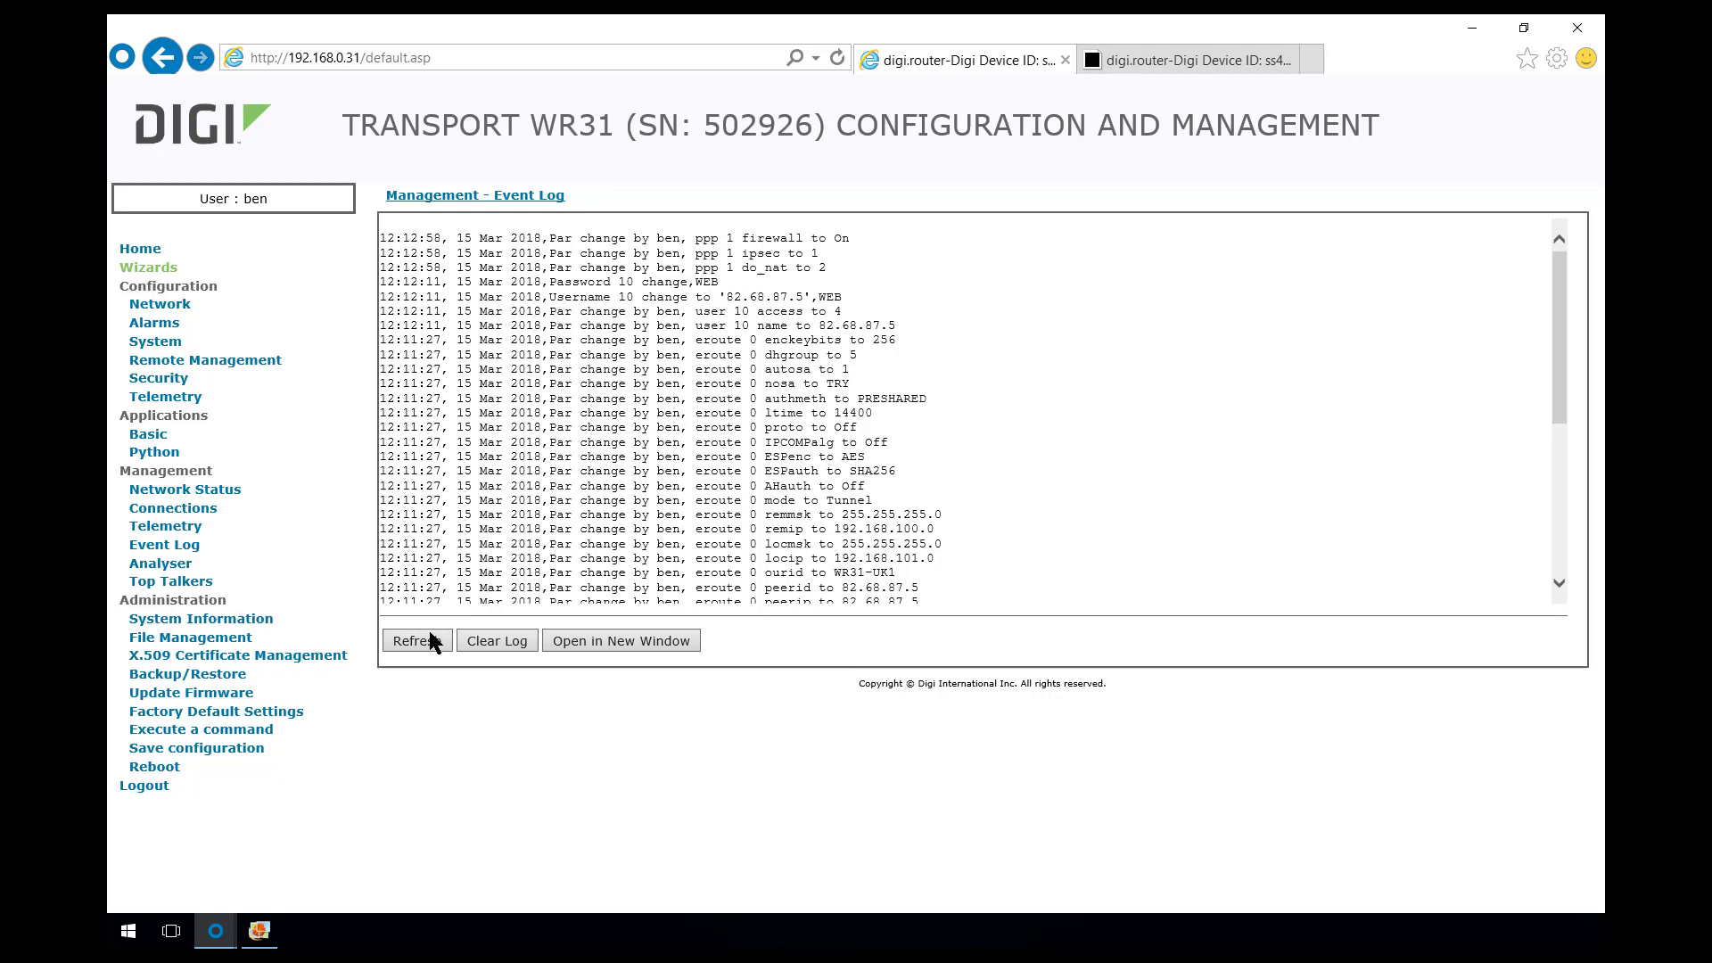
click(431, 641)
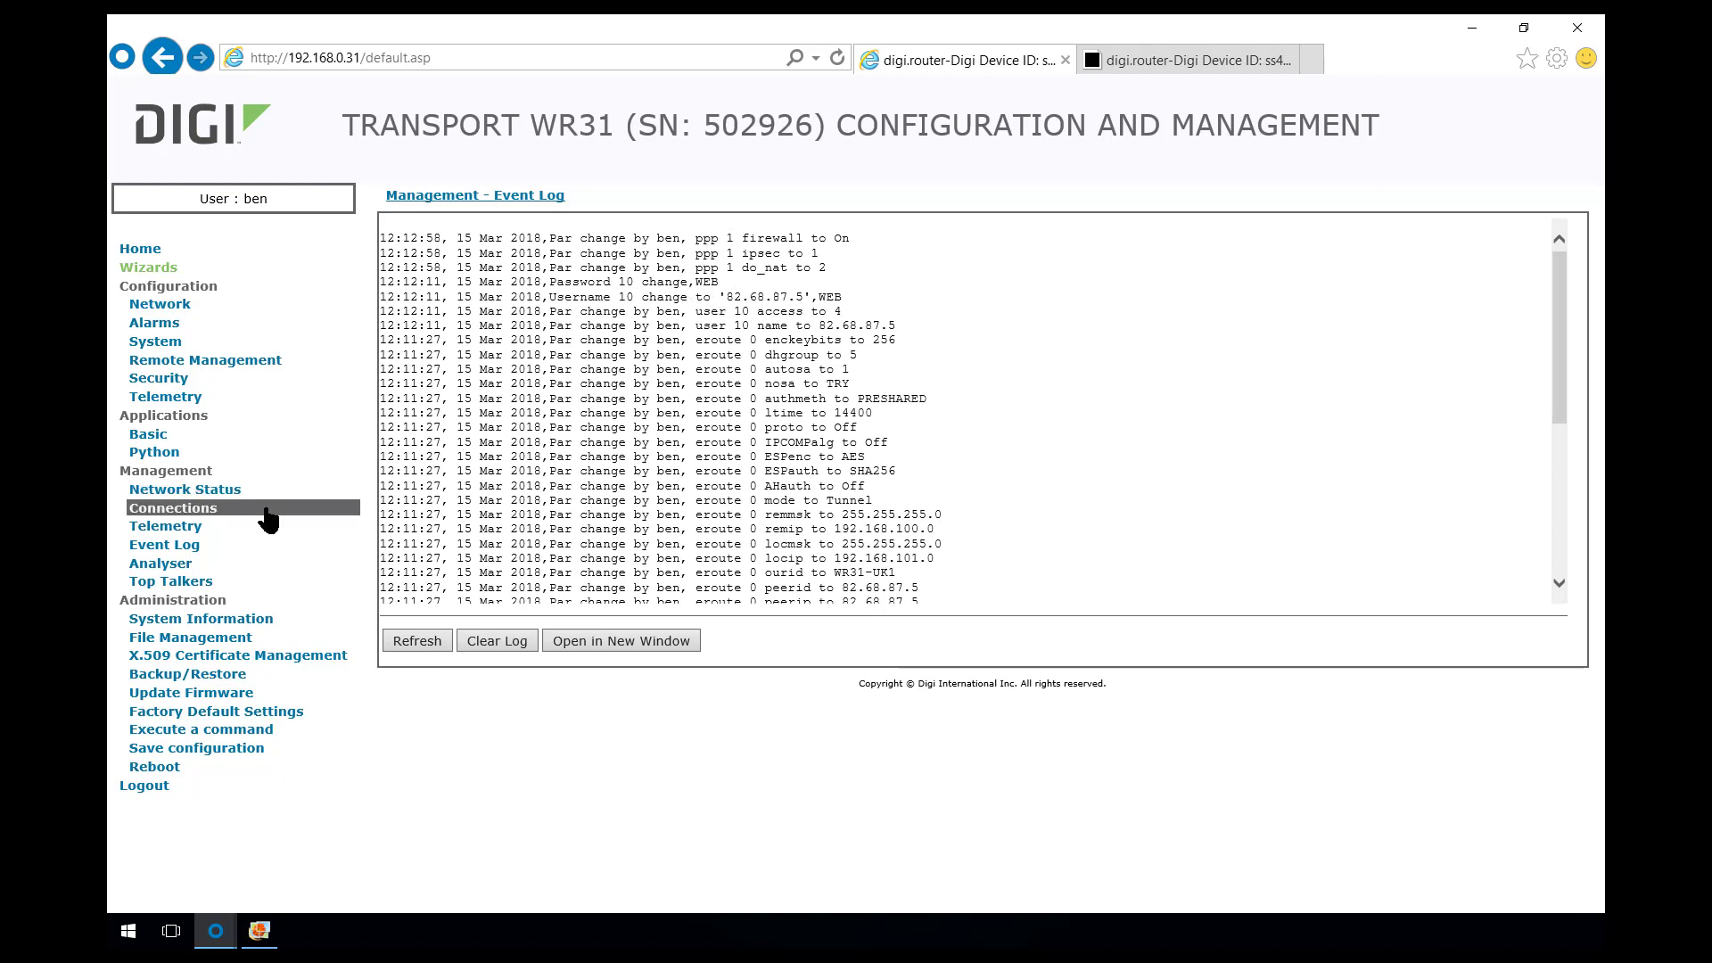
click(201, 499)
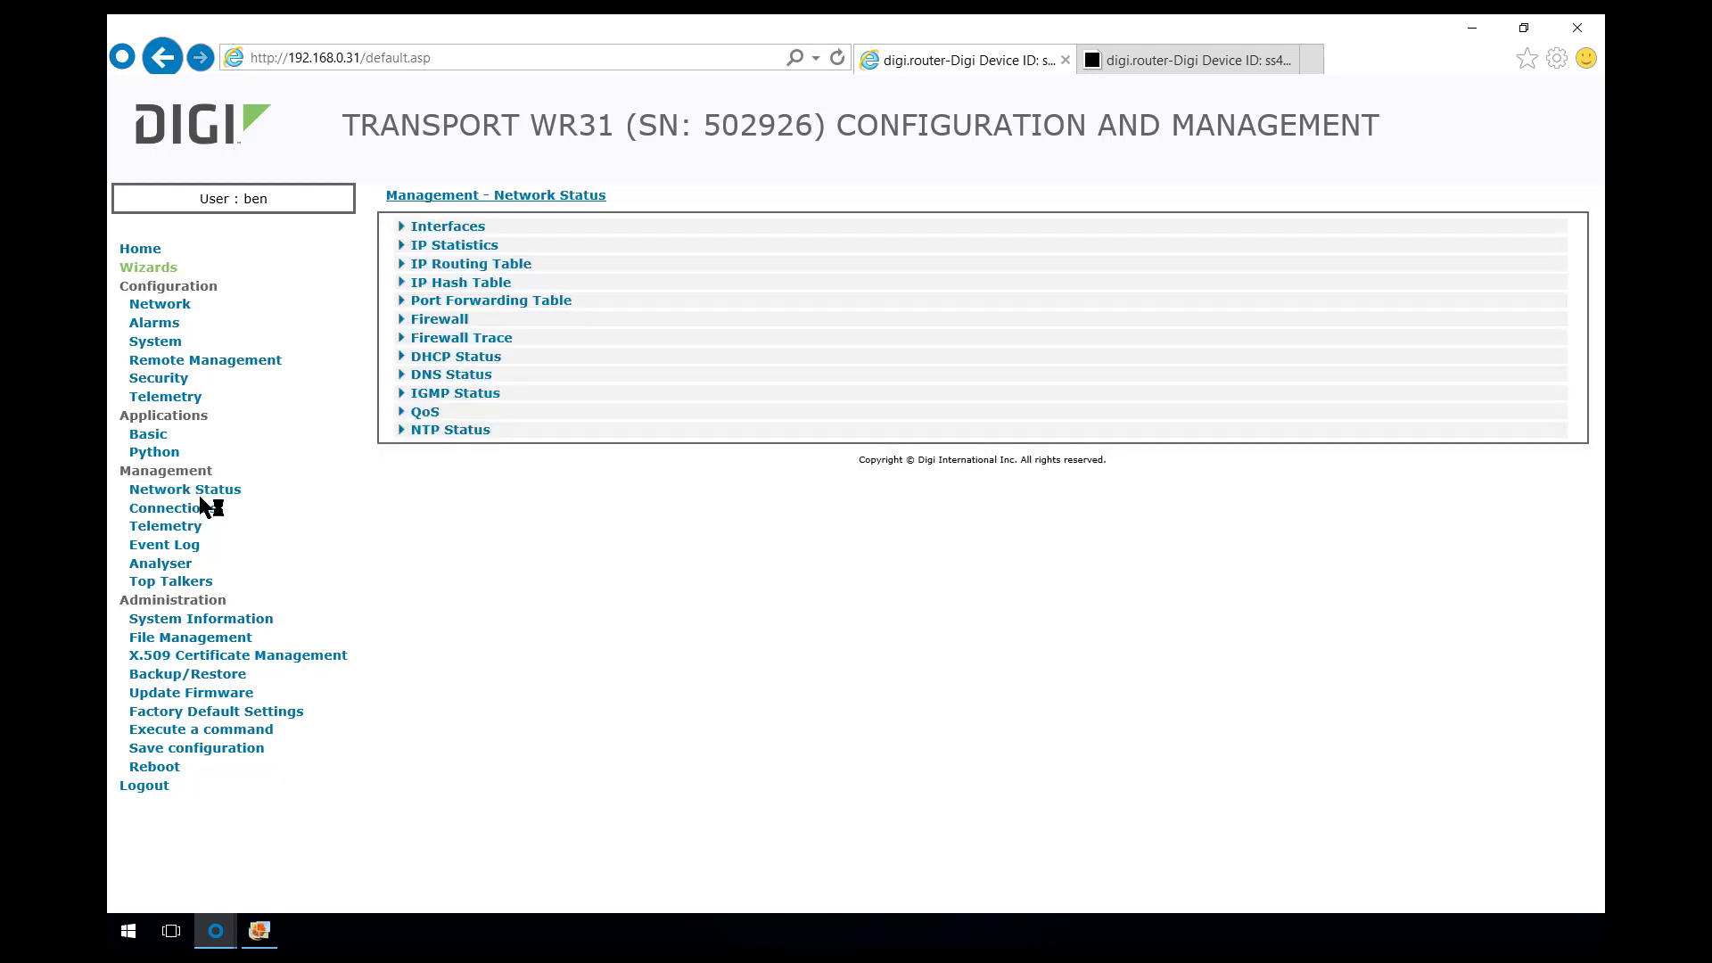
click(434, 228)
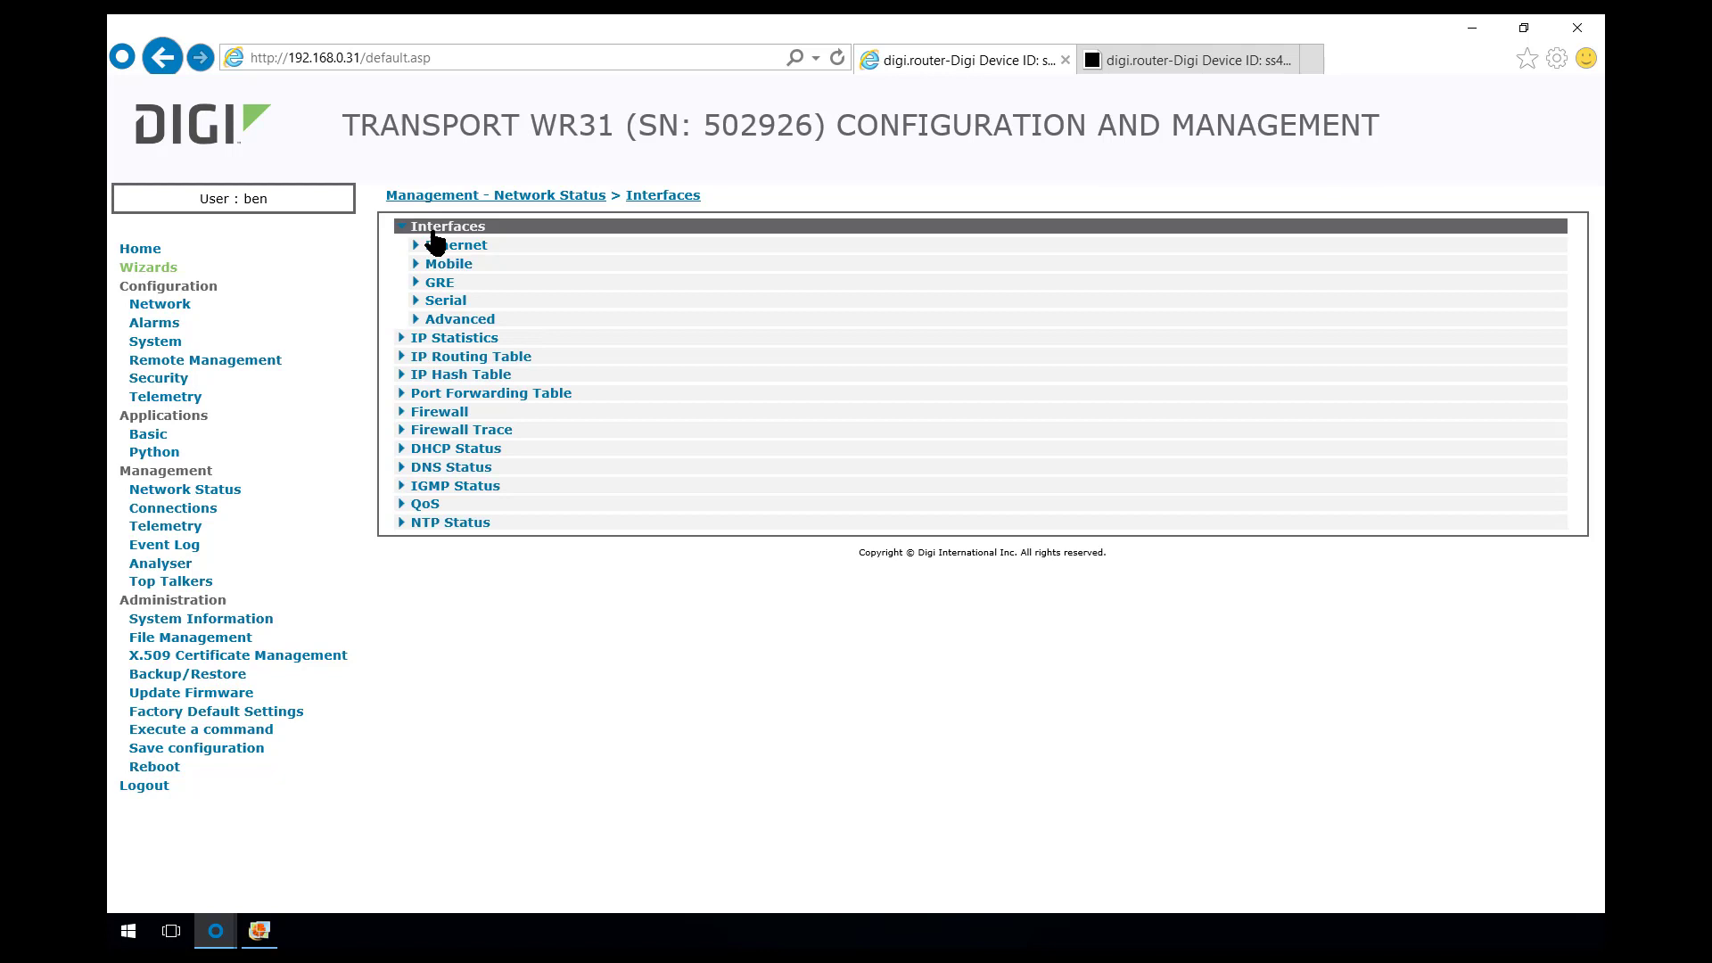
click(448, 254)
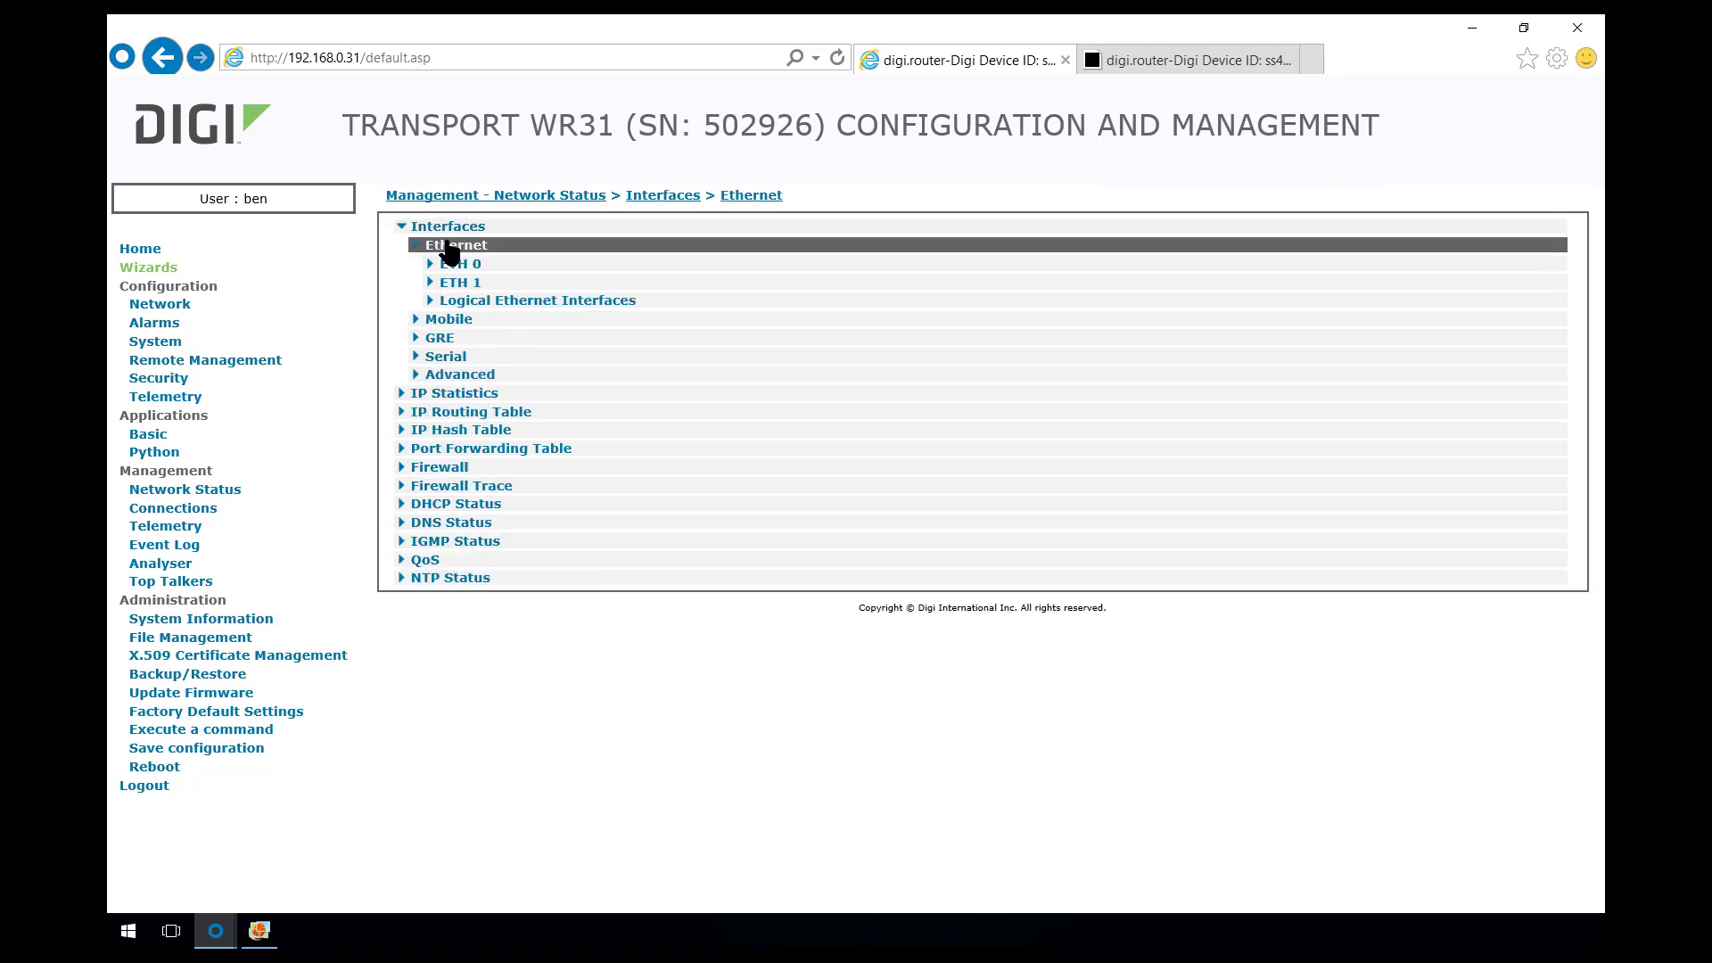
click(455, 376)
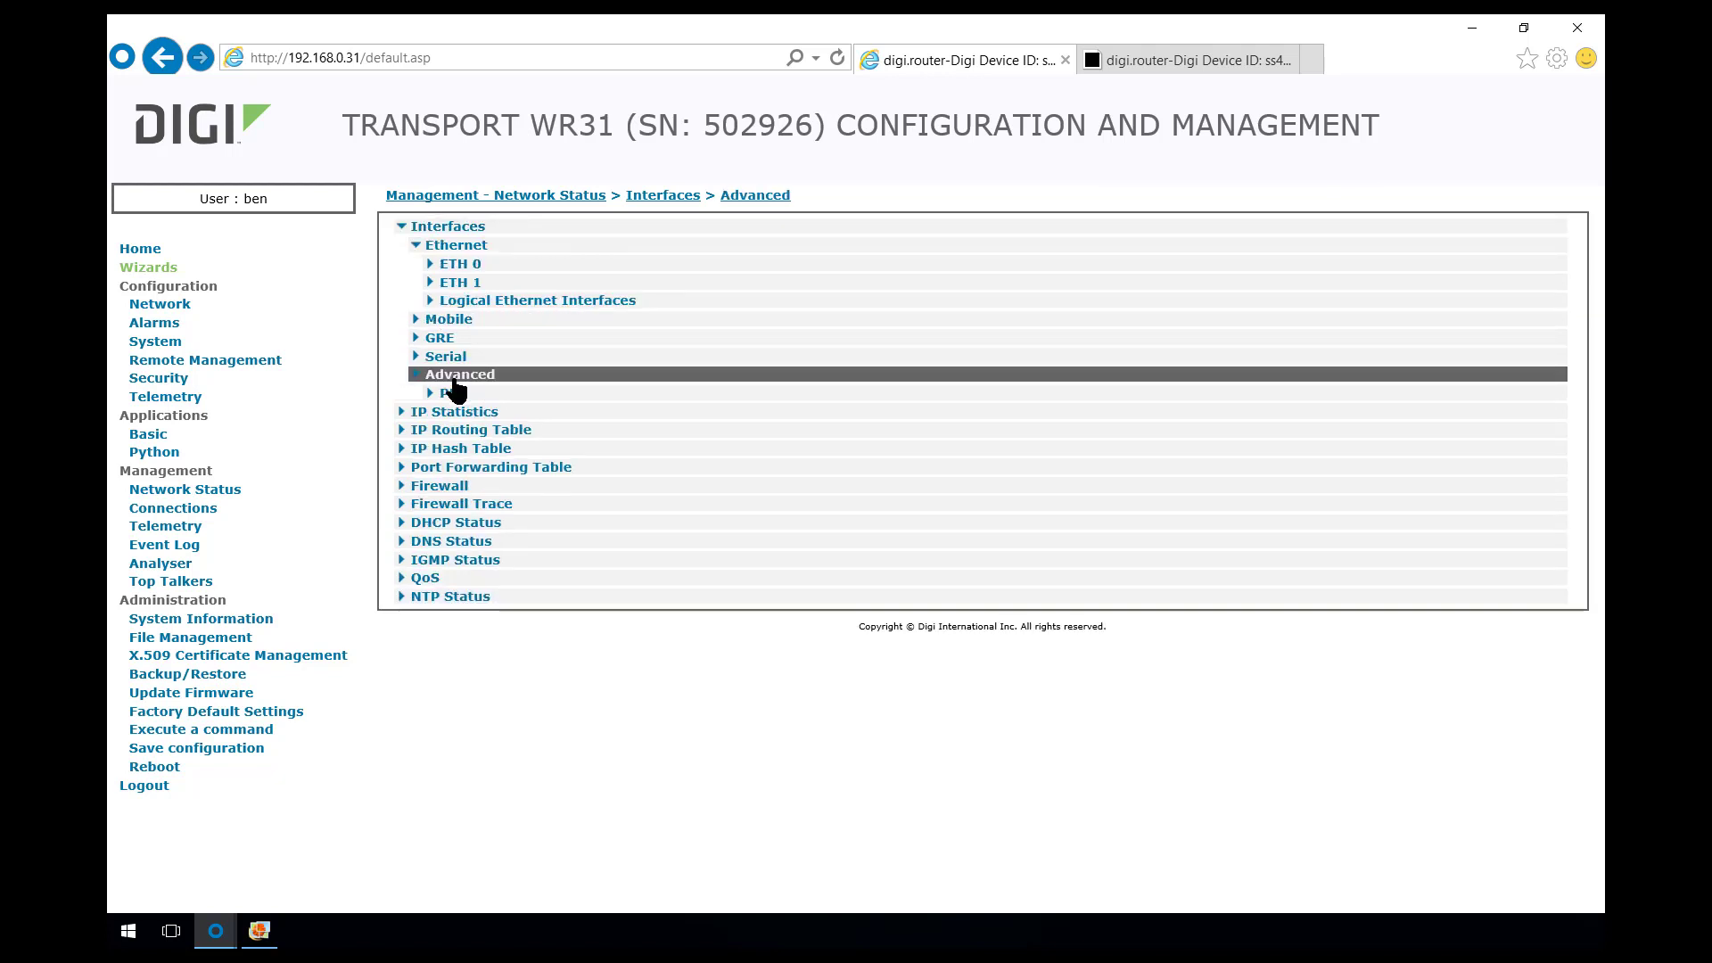
click(460, 396)
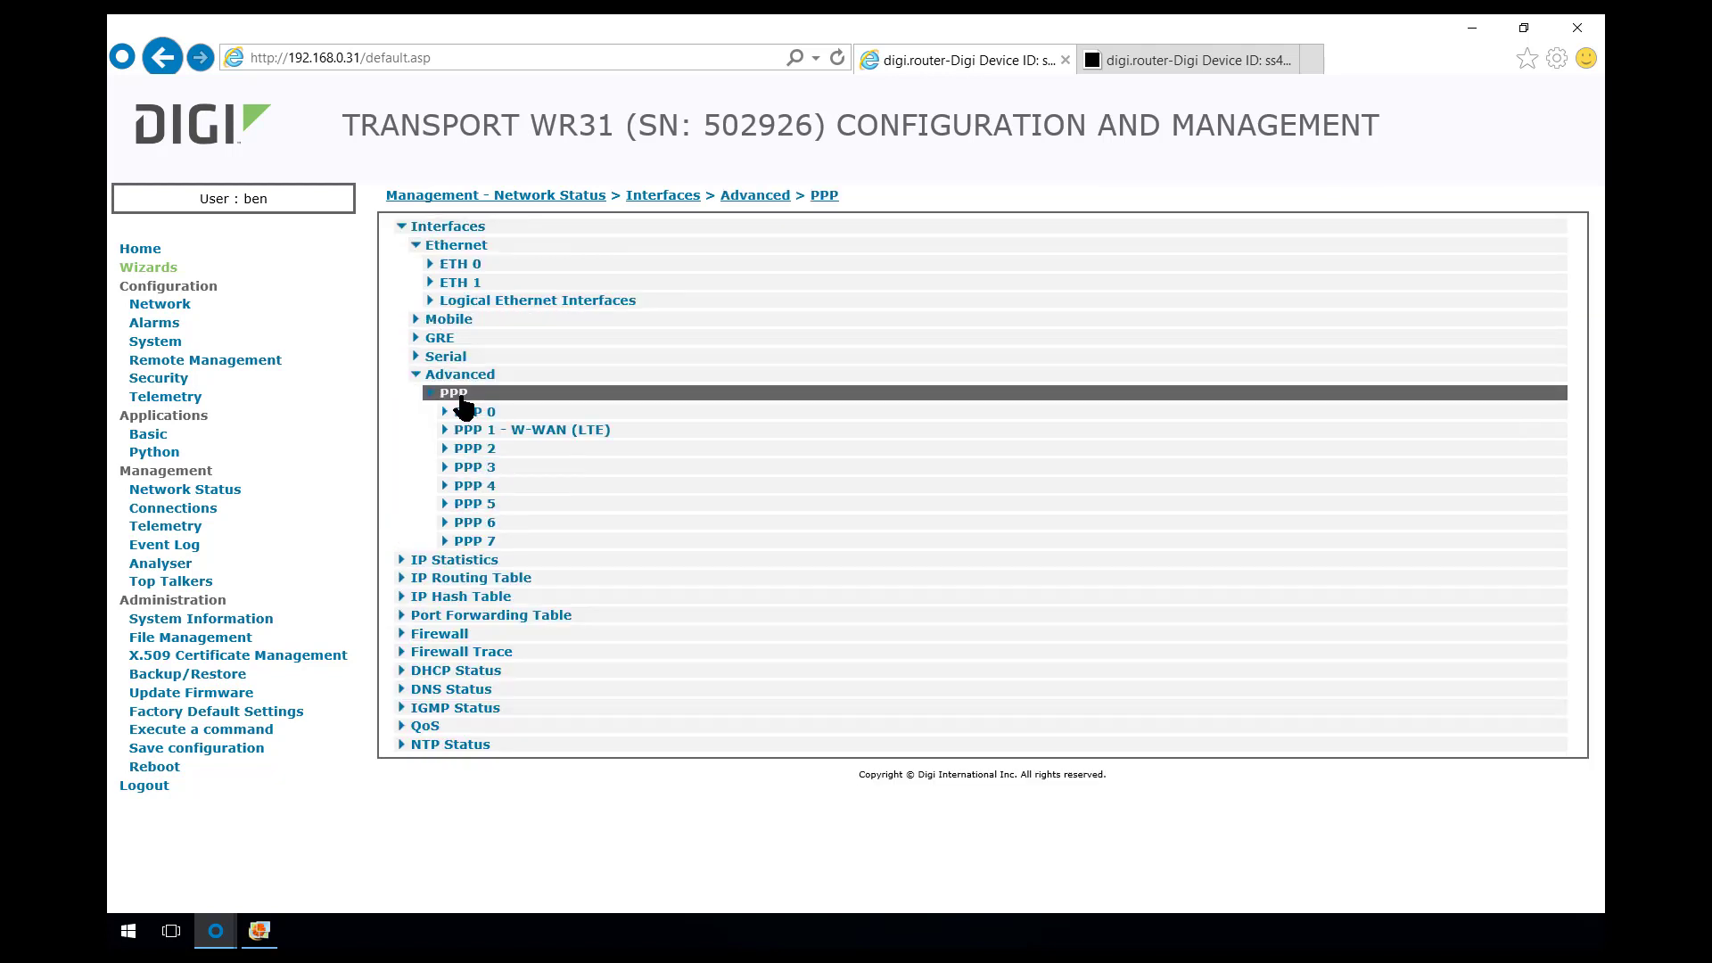
click(495, 432)
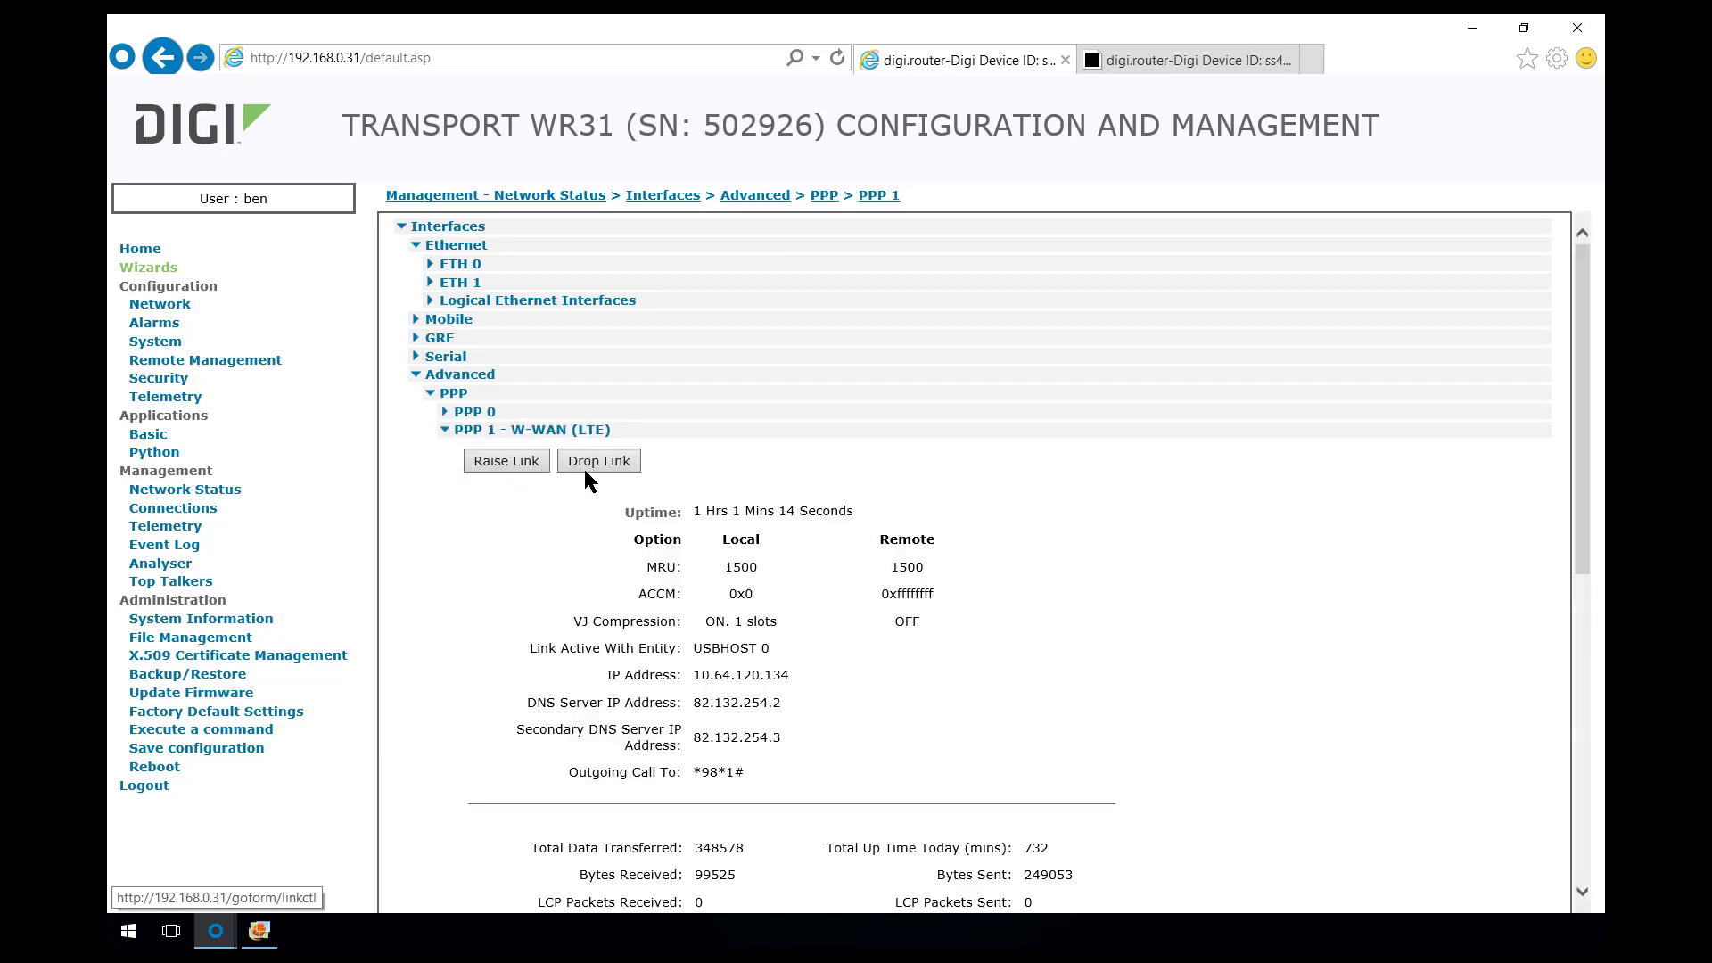
Drop and re-raise the PPP 1 LTE link, then view the event log showing Eroute 0 VPN up
click(443, 430)
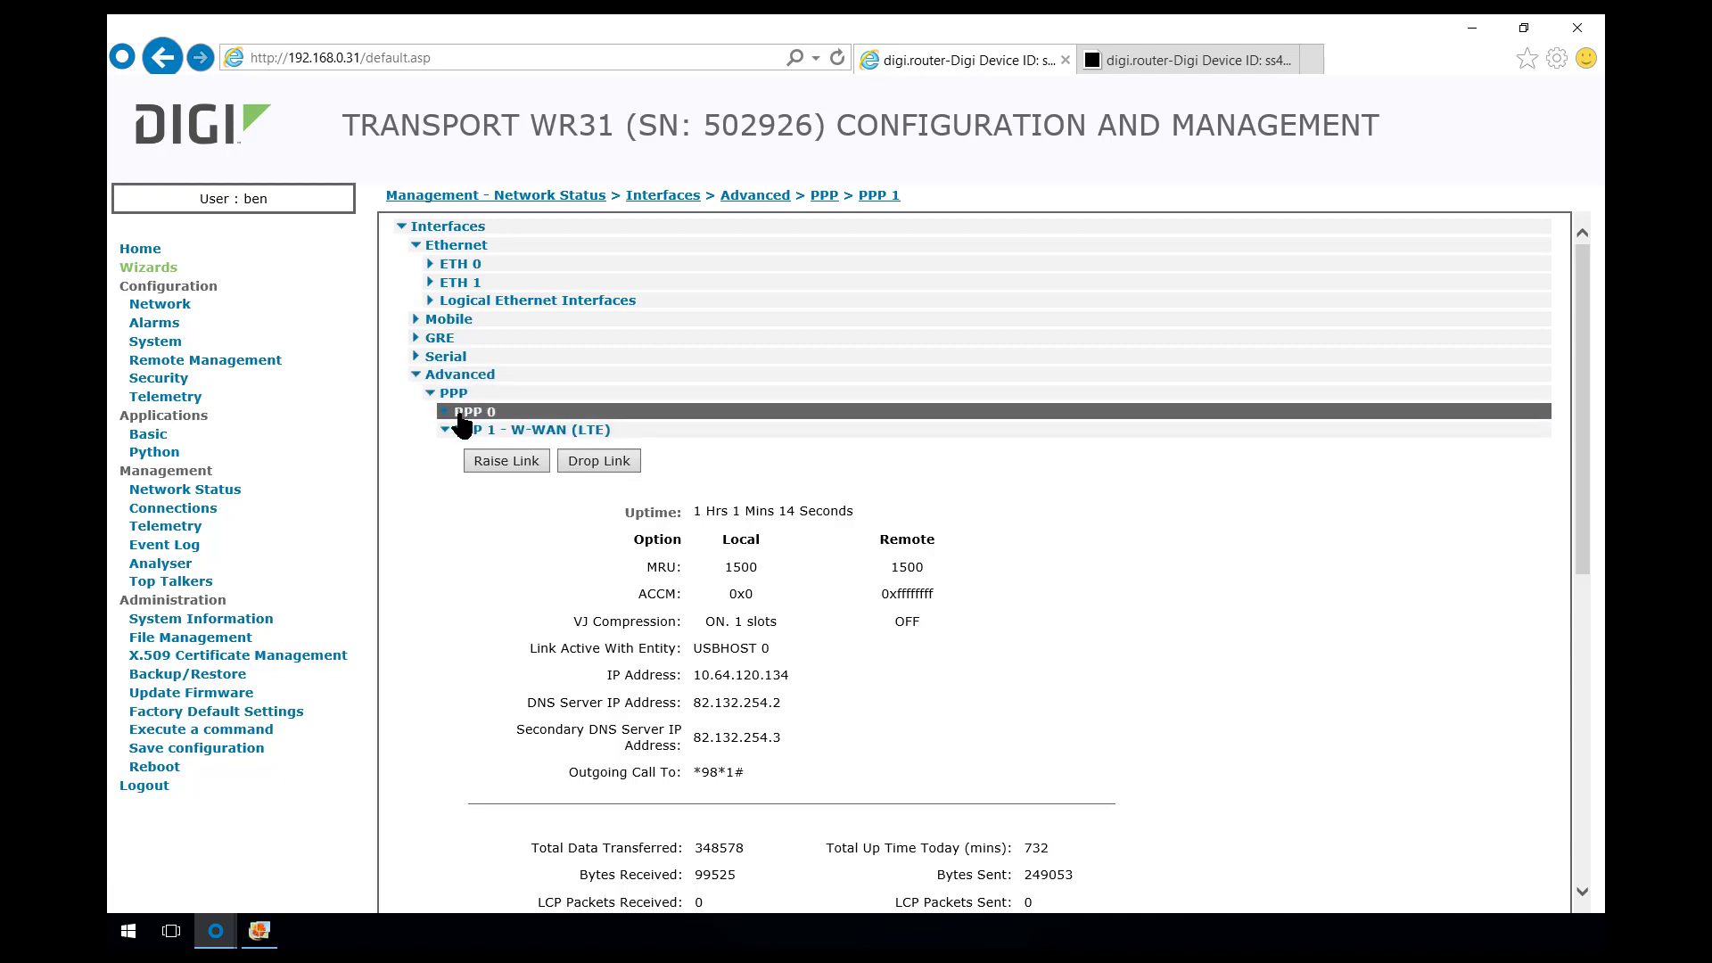
click(604, 459)
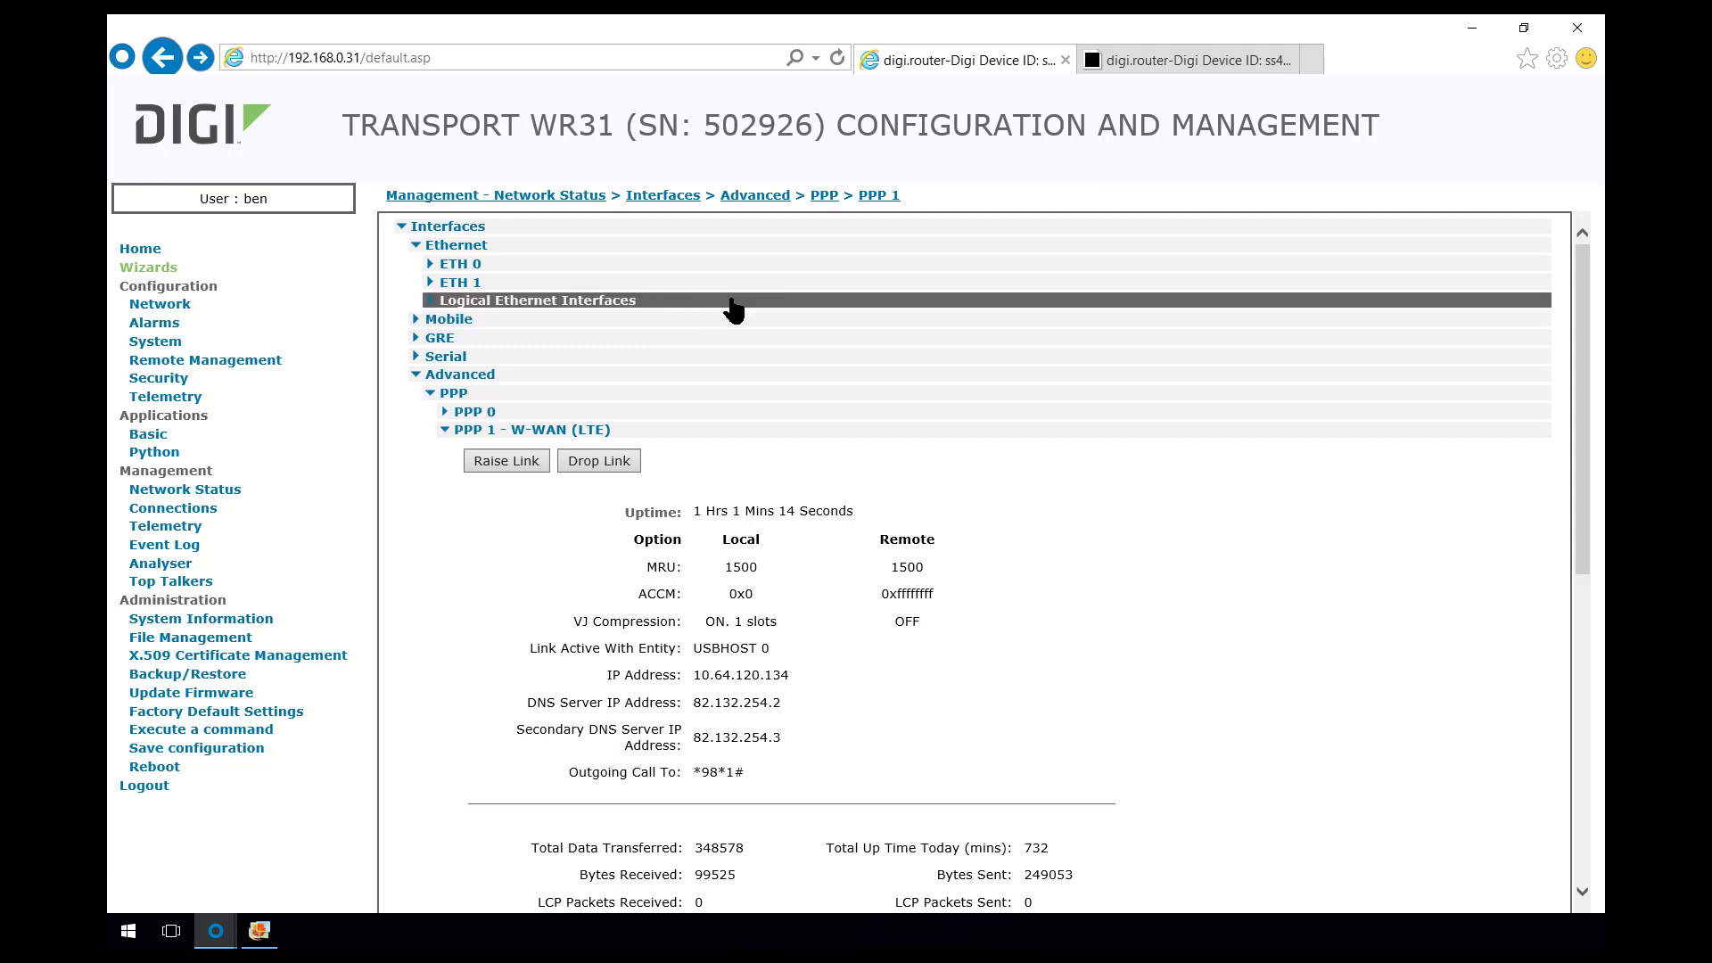
click(875, 197)
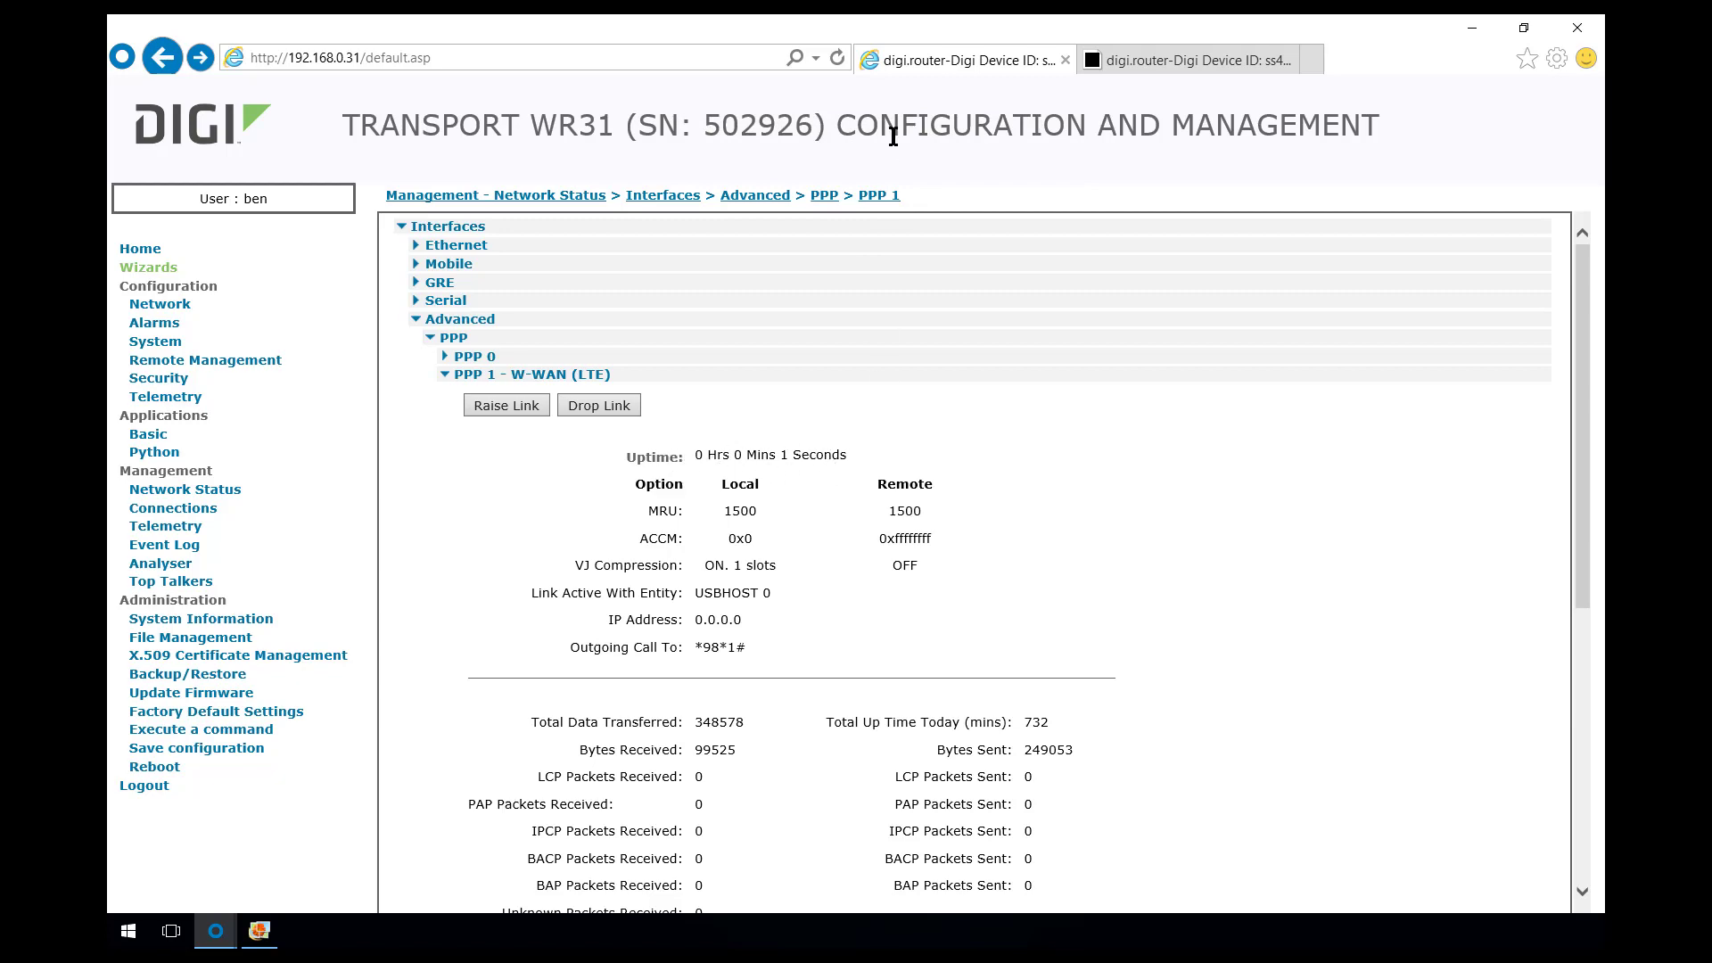
click(881, 196)
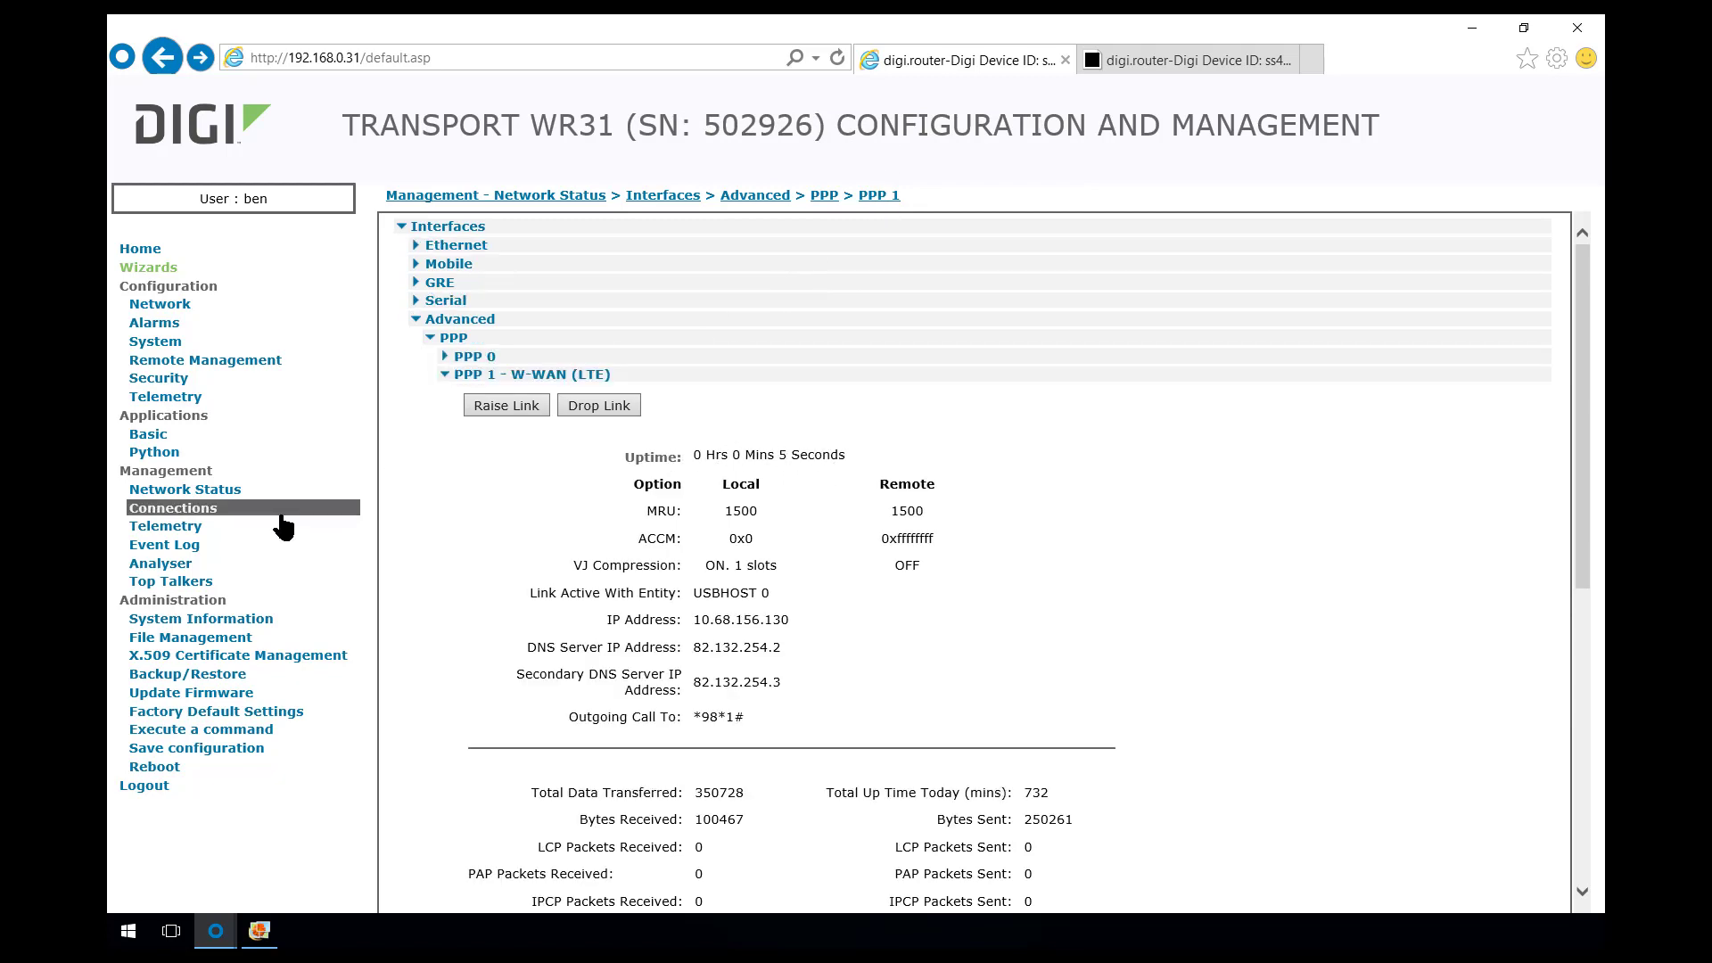
click(196, 551)
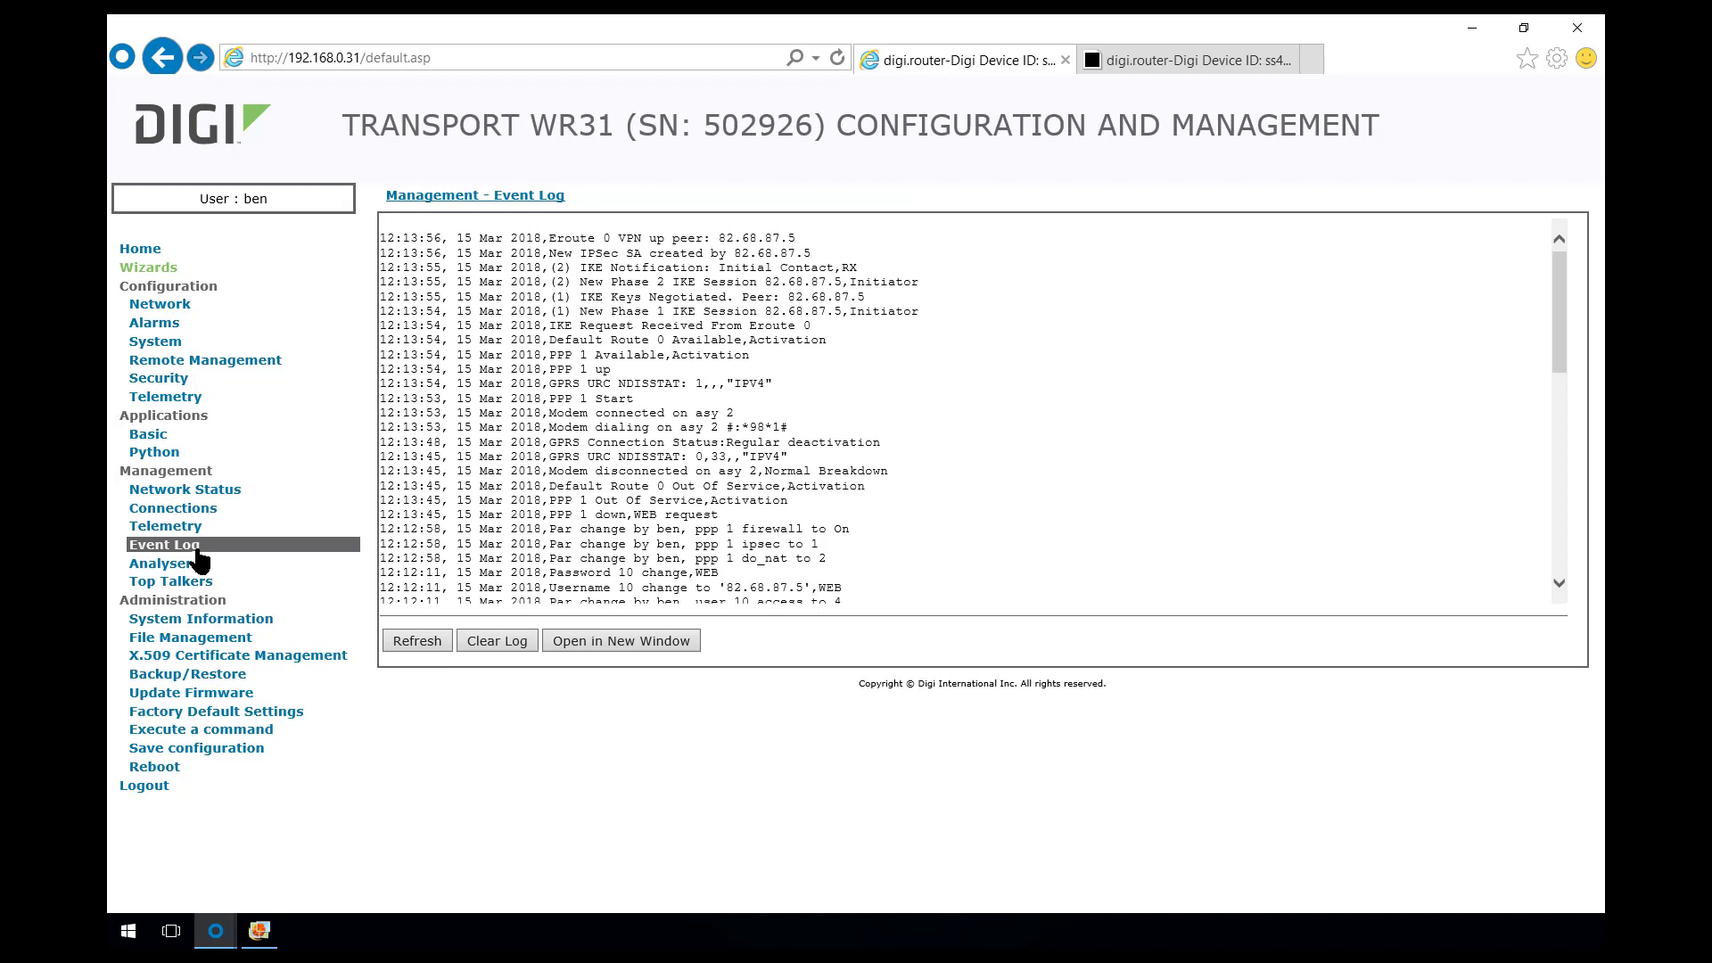
Highlight the PPP 1 up, Eroute 0 IKE request and VPN up log entries, then go to Execute a command
drag(646, 362, 540, 372)
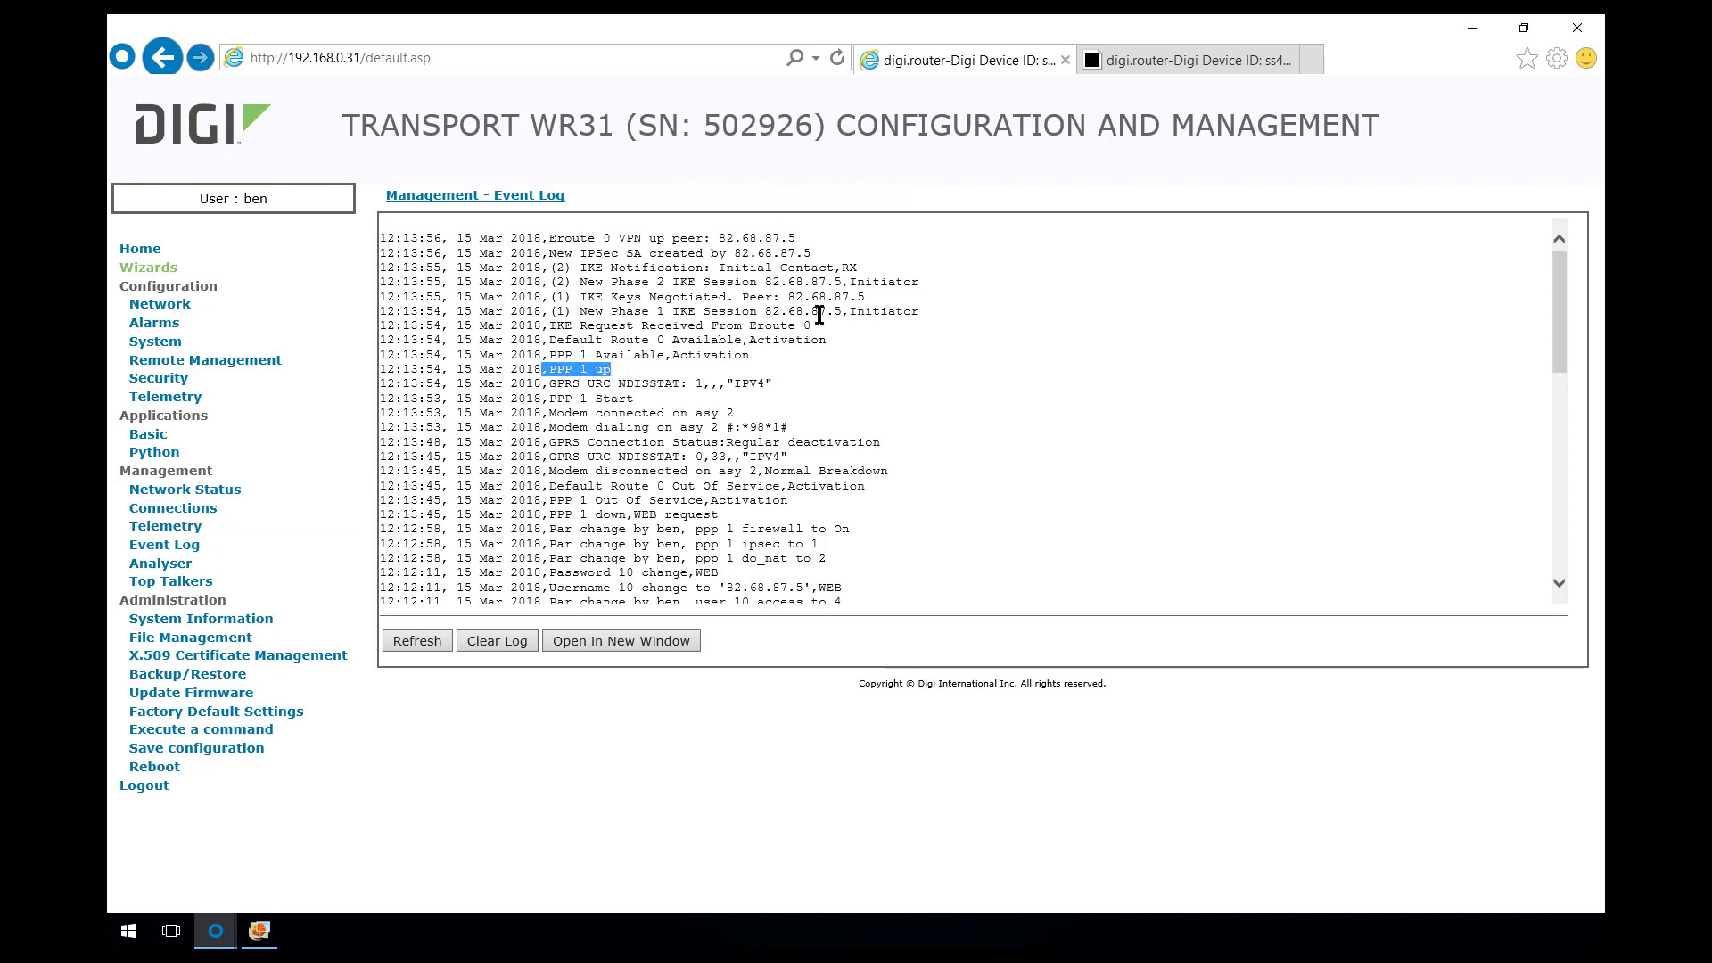
click(782, 321)
drag(811, 327, 549, 326)
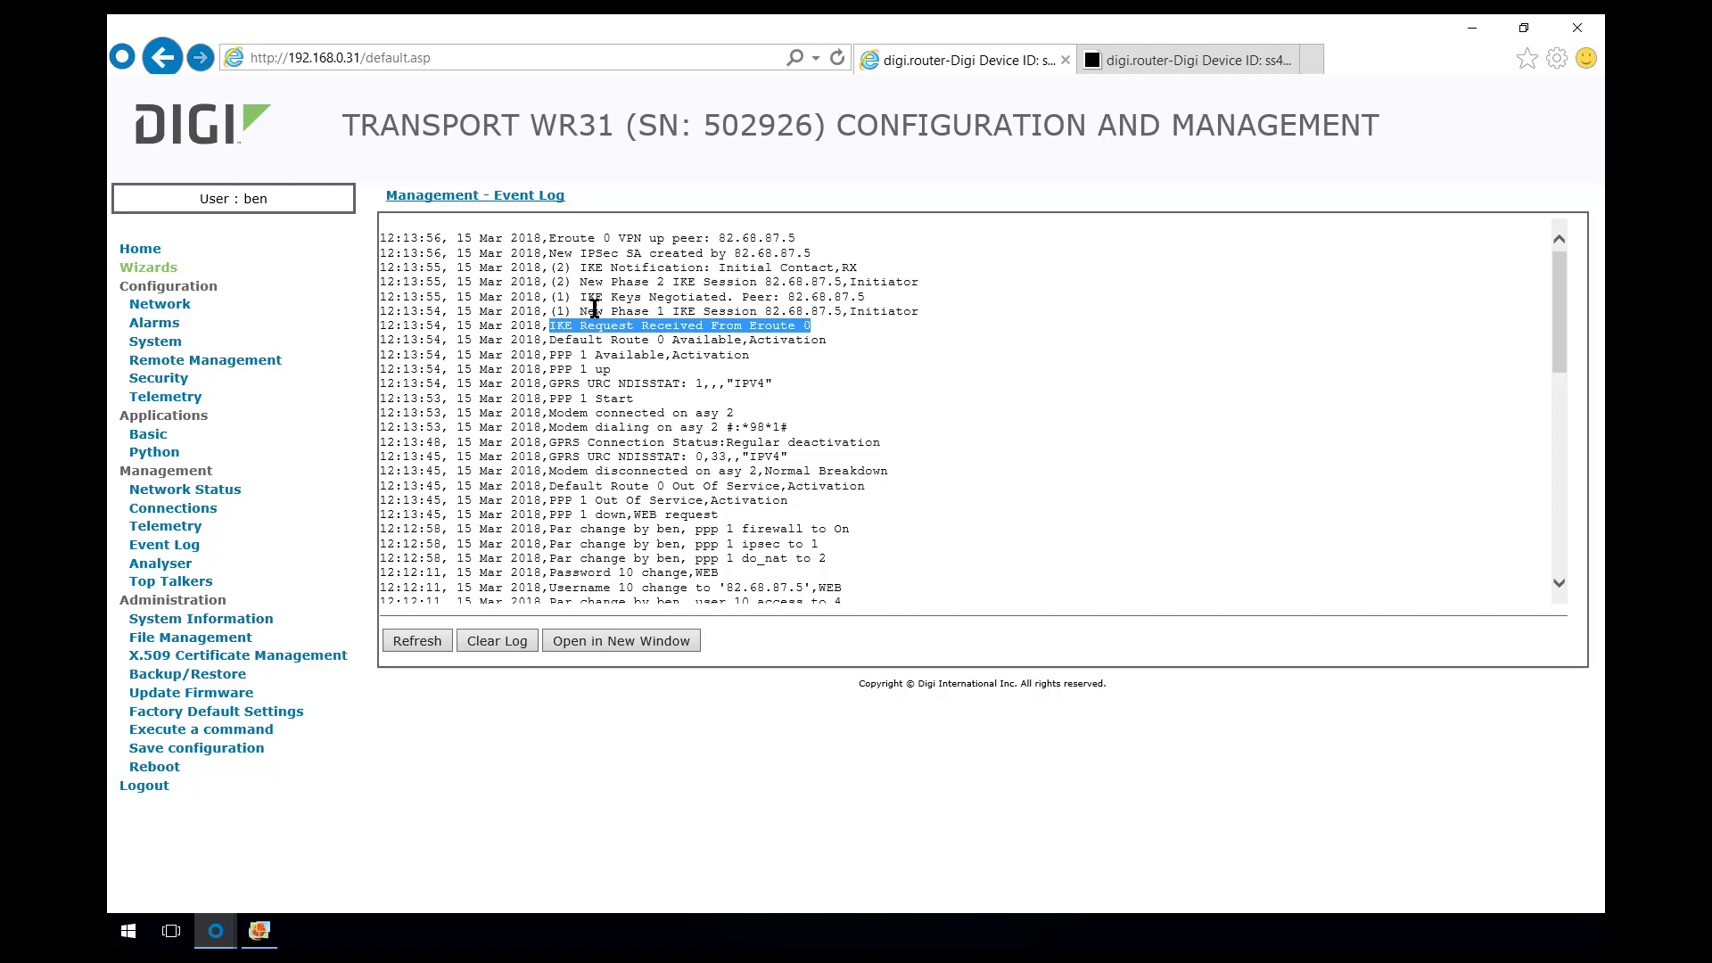
click(782, 239)
drag(782, 238, 549, 239)
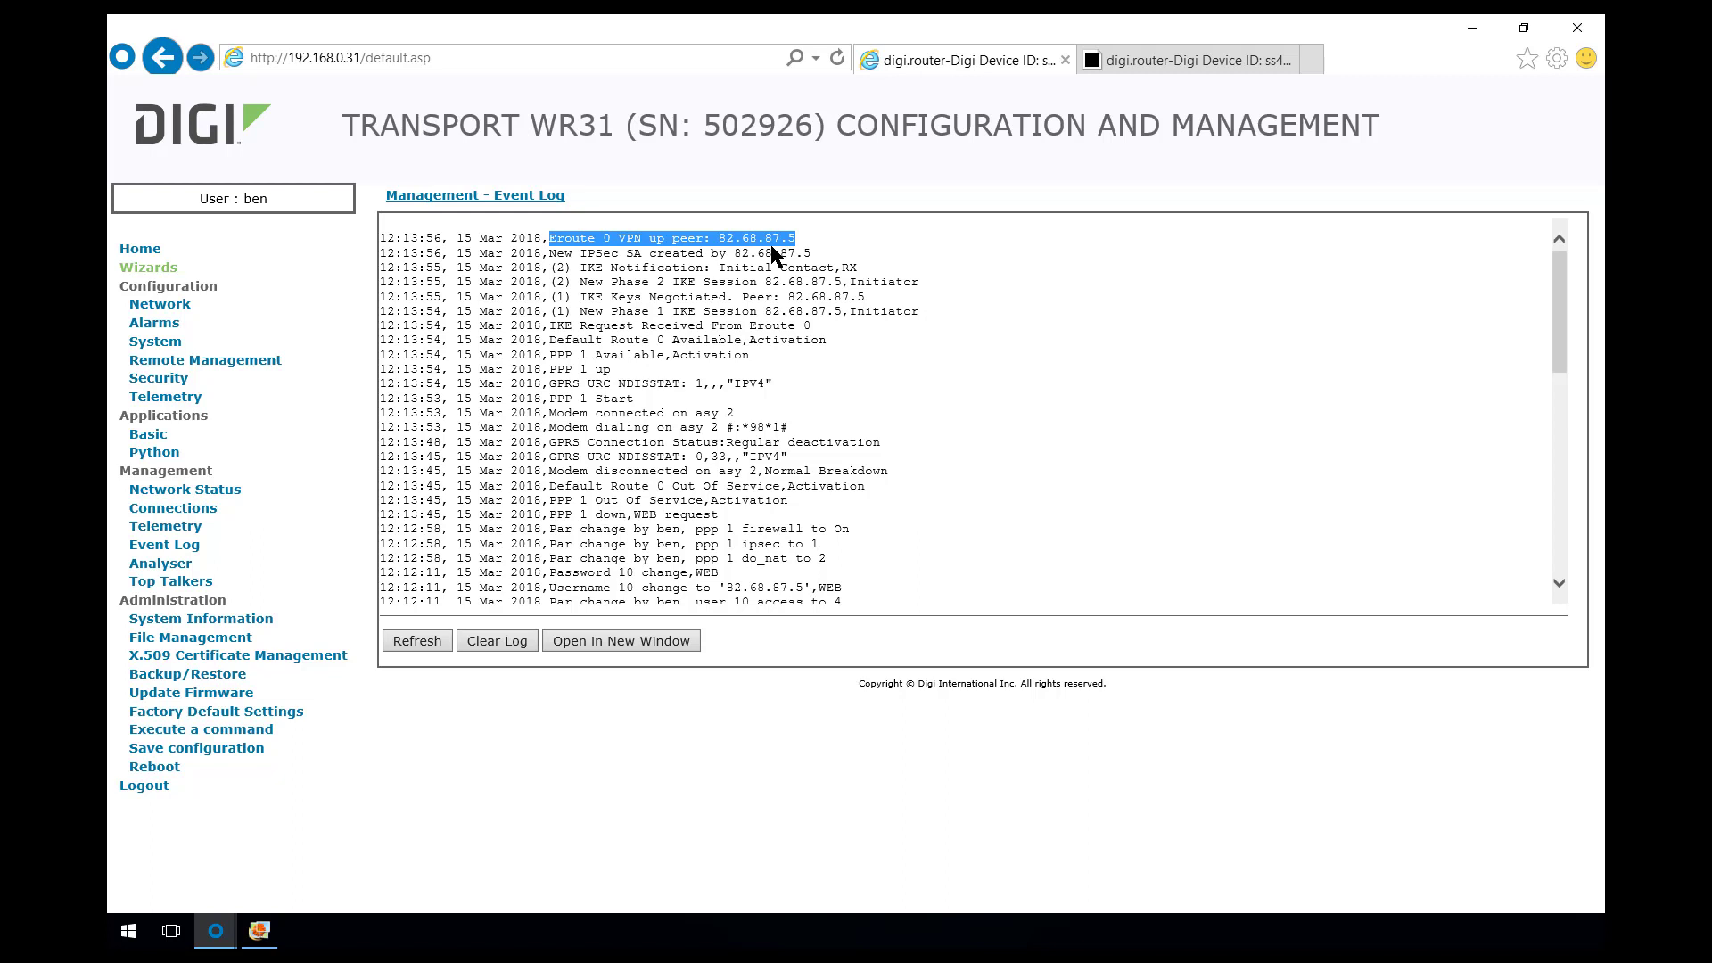
click(247, 740)
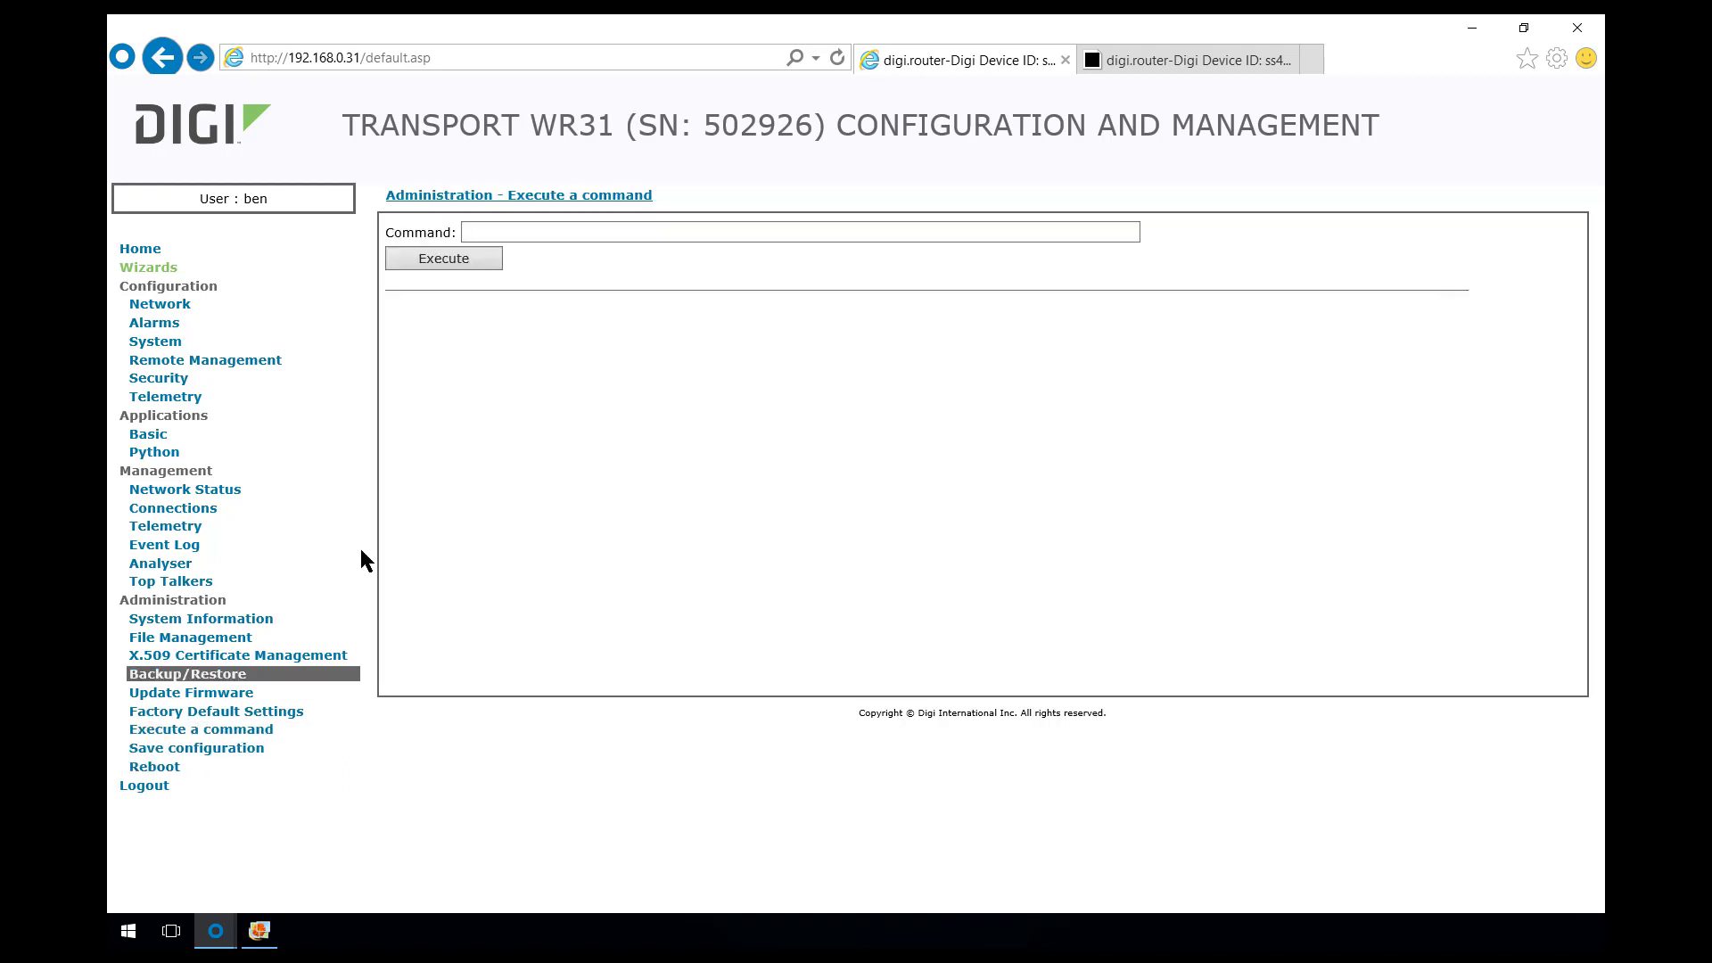
Run 'route print' and point out the 192.168.101.1 gateway route on ETH 0
click(595, 234)
text(route print)
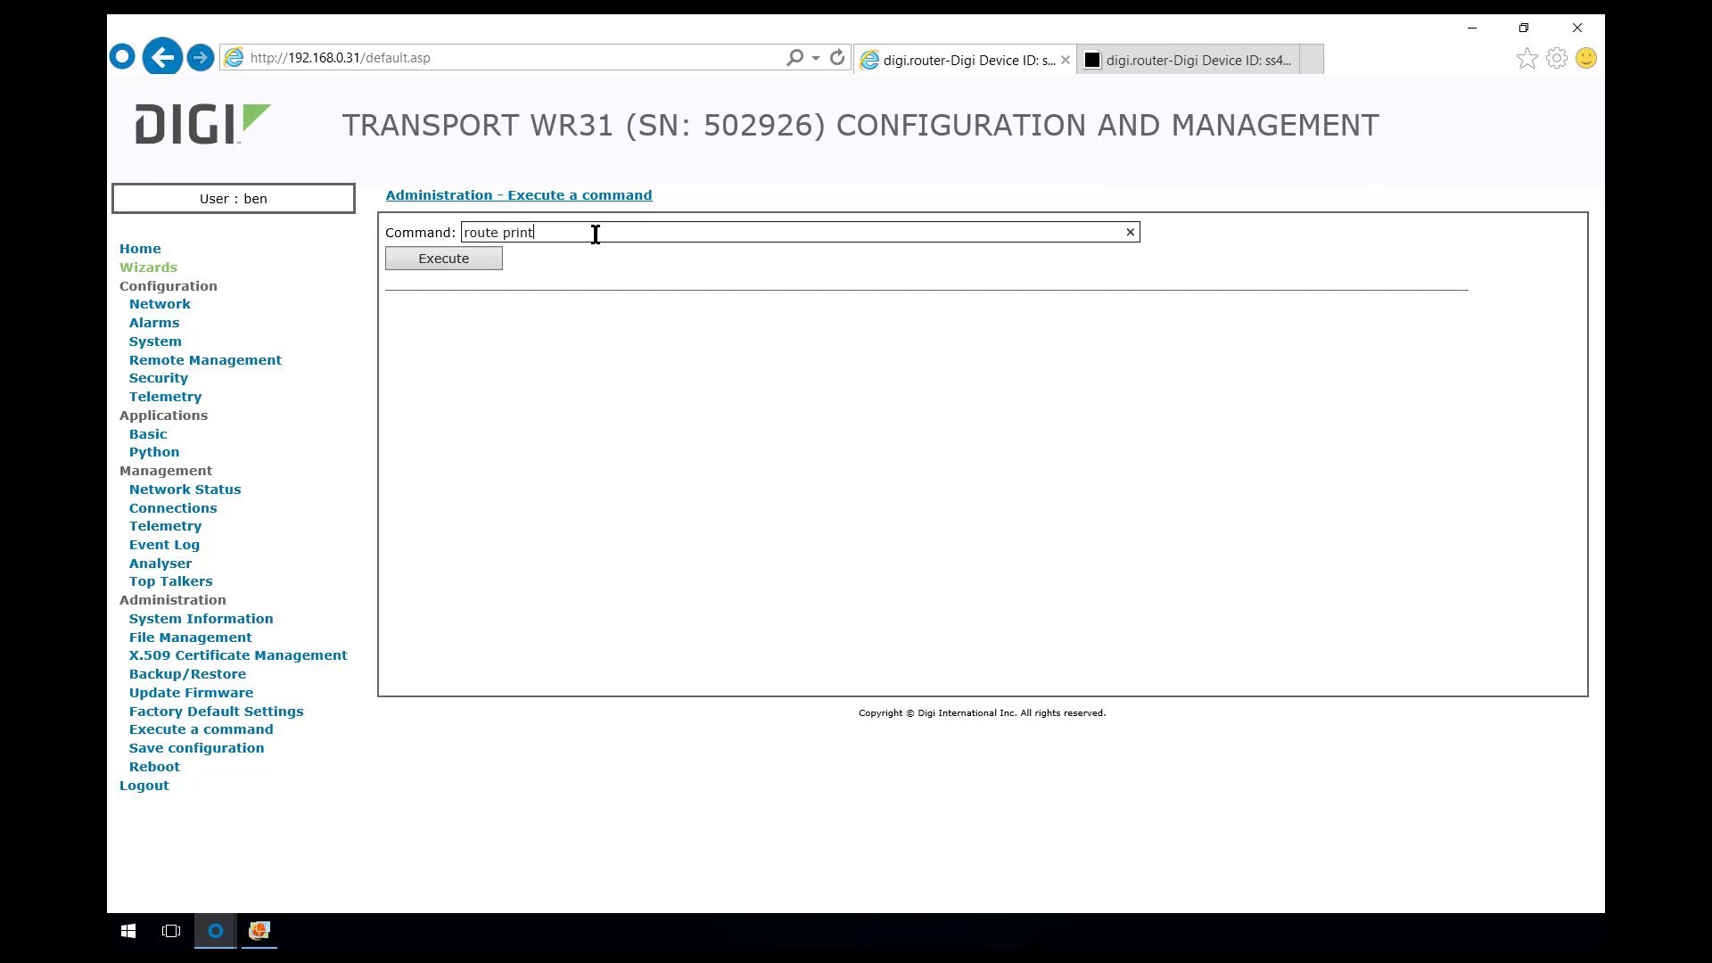
key(Return)
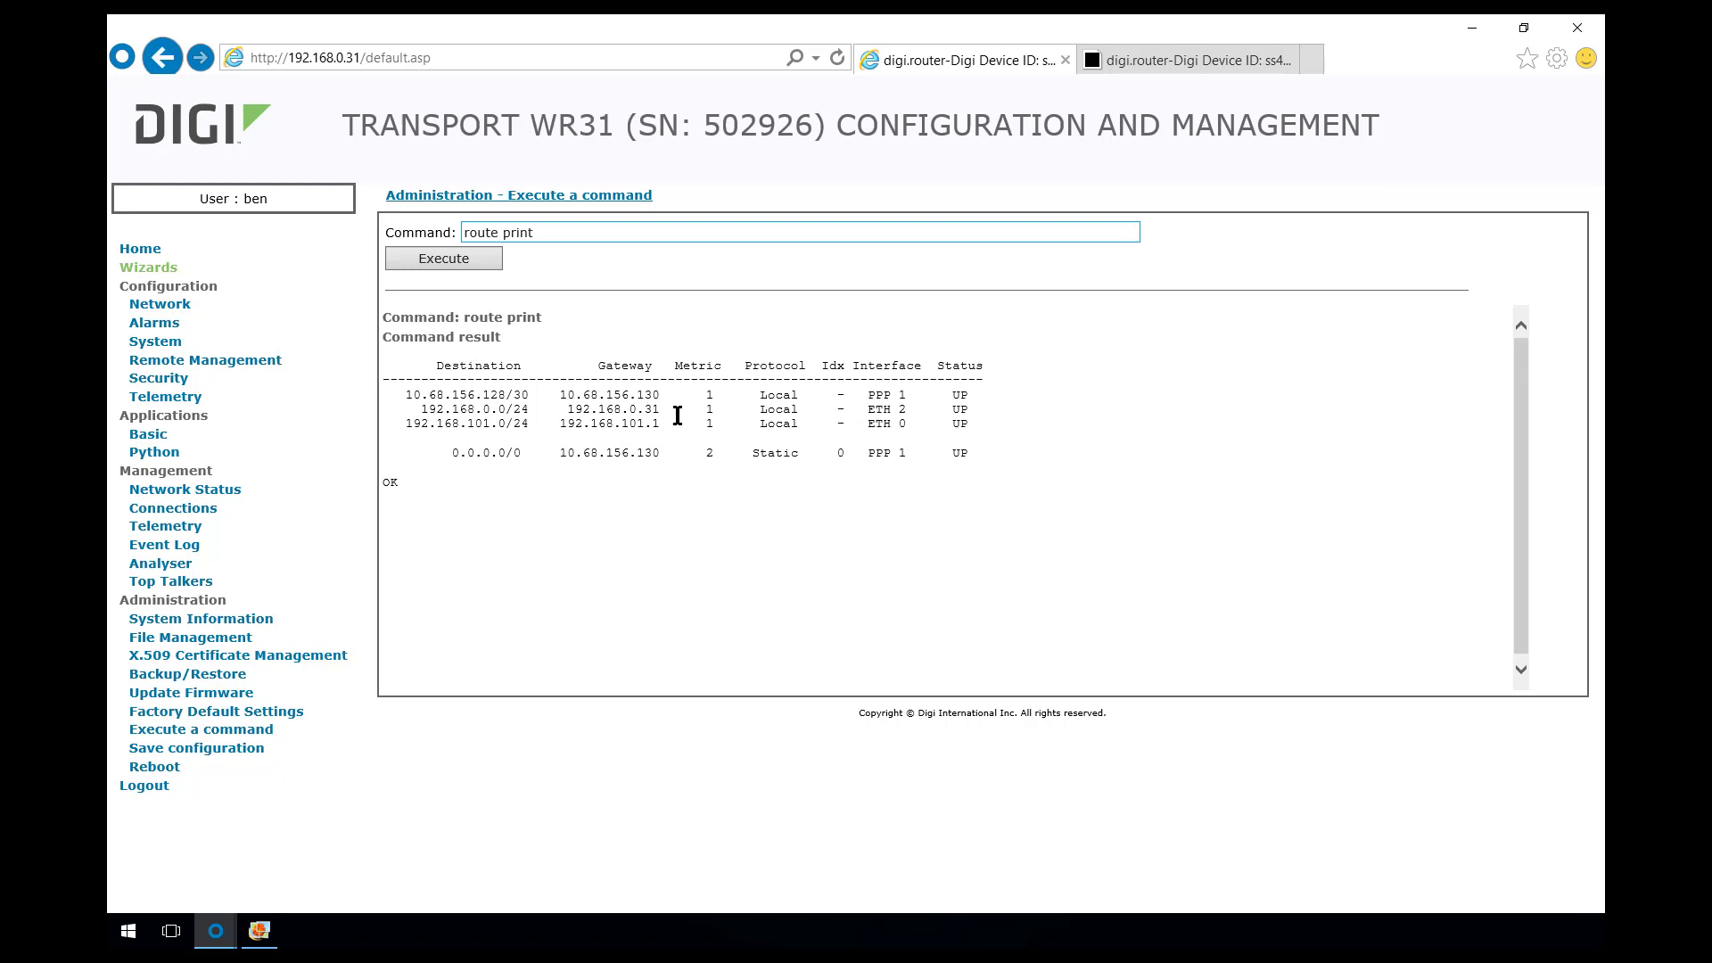
drag(660, 423, 570, 420)
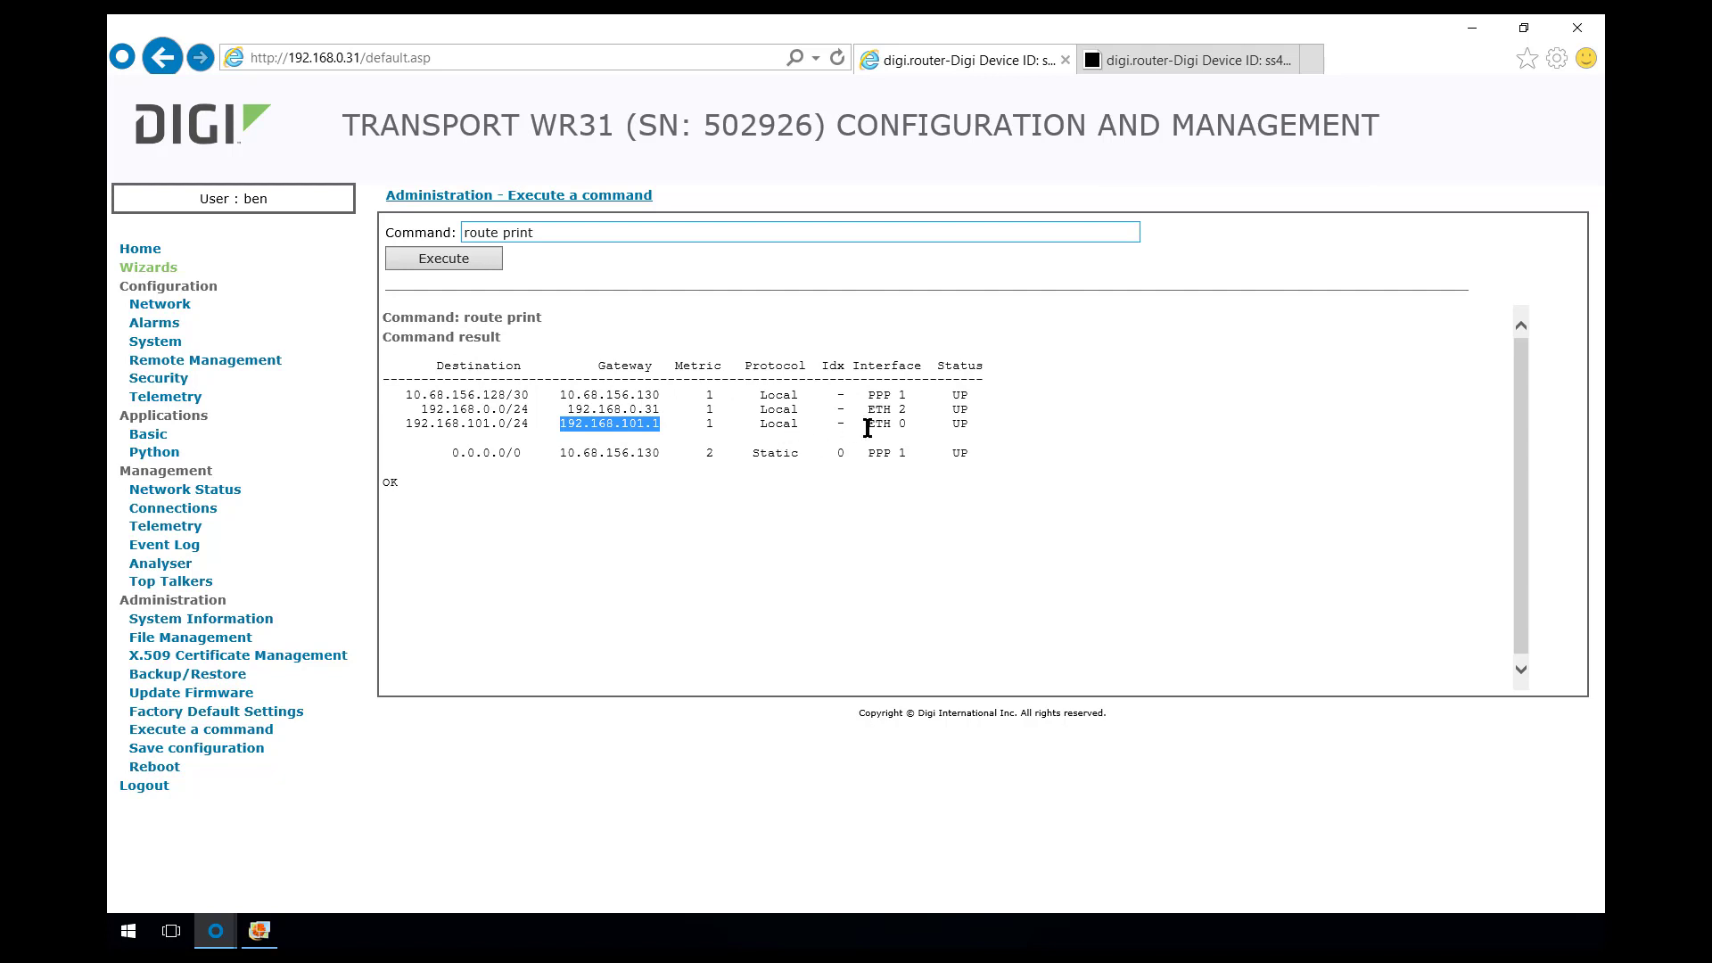
drag(866, 423, 910, 423)
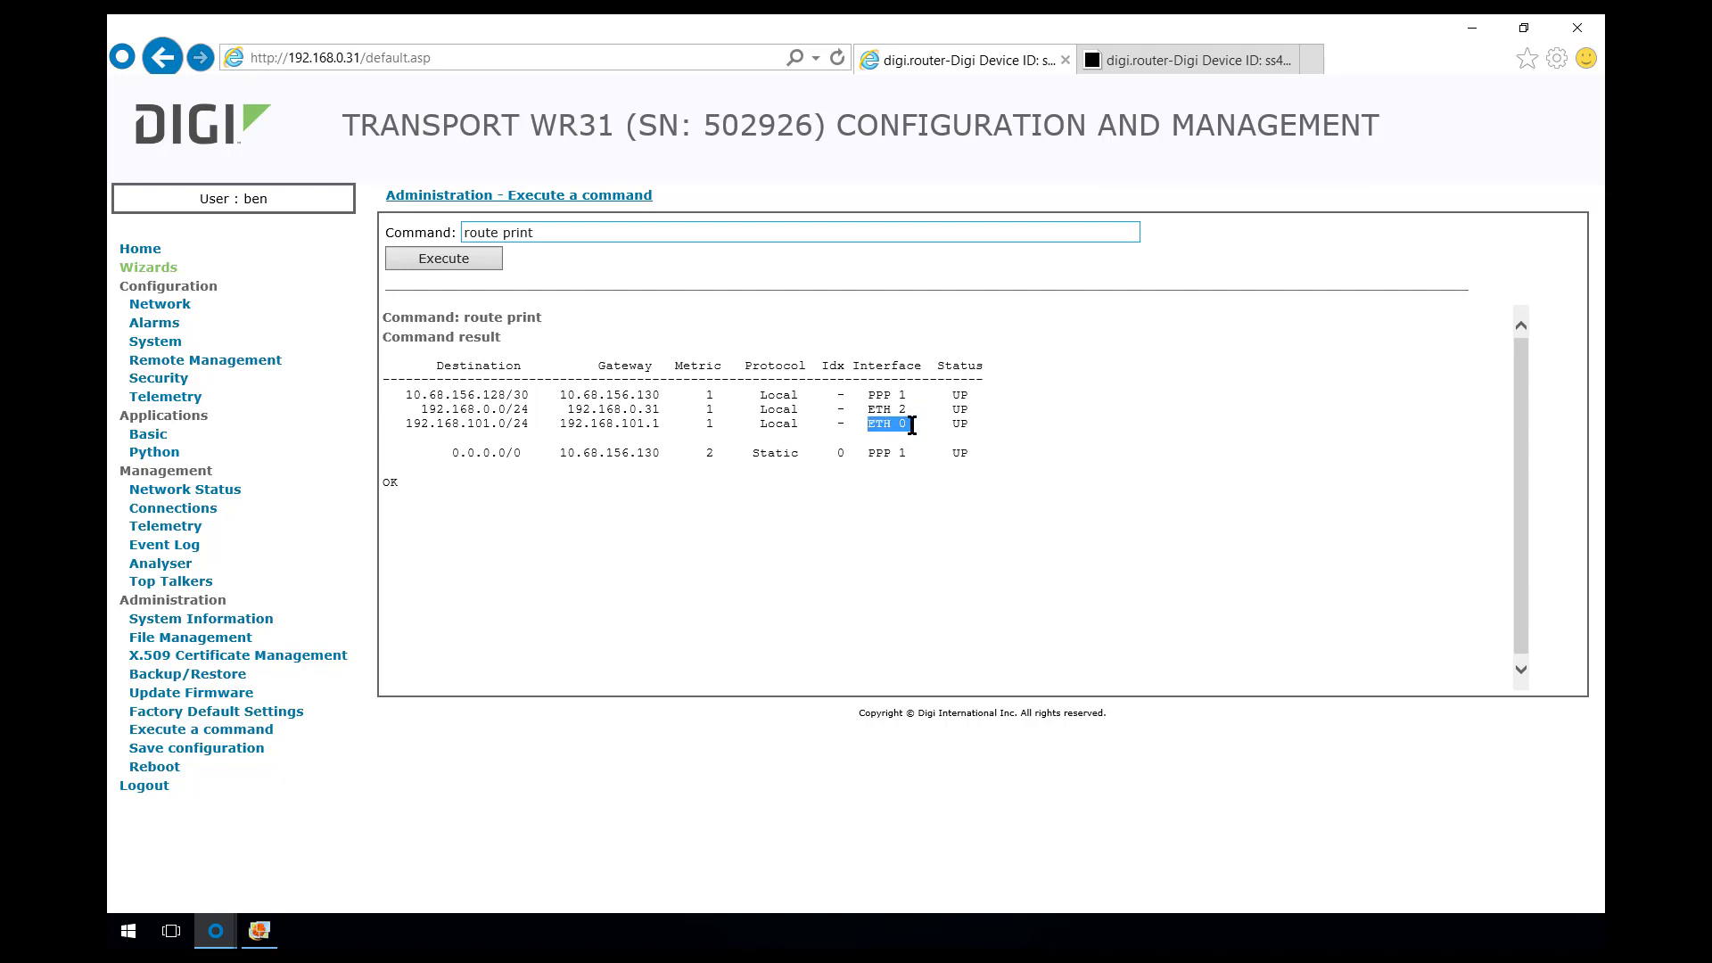
Ping 192.168.100.1 from ETH 0 with 'ping 192.168.100.1 -e0 3' and review the response times
click(610, 232)
key(ctrl+a)
text(ping)
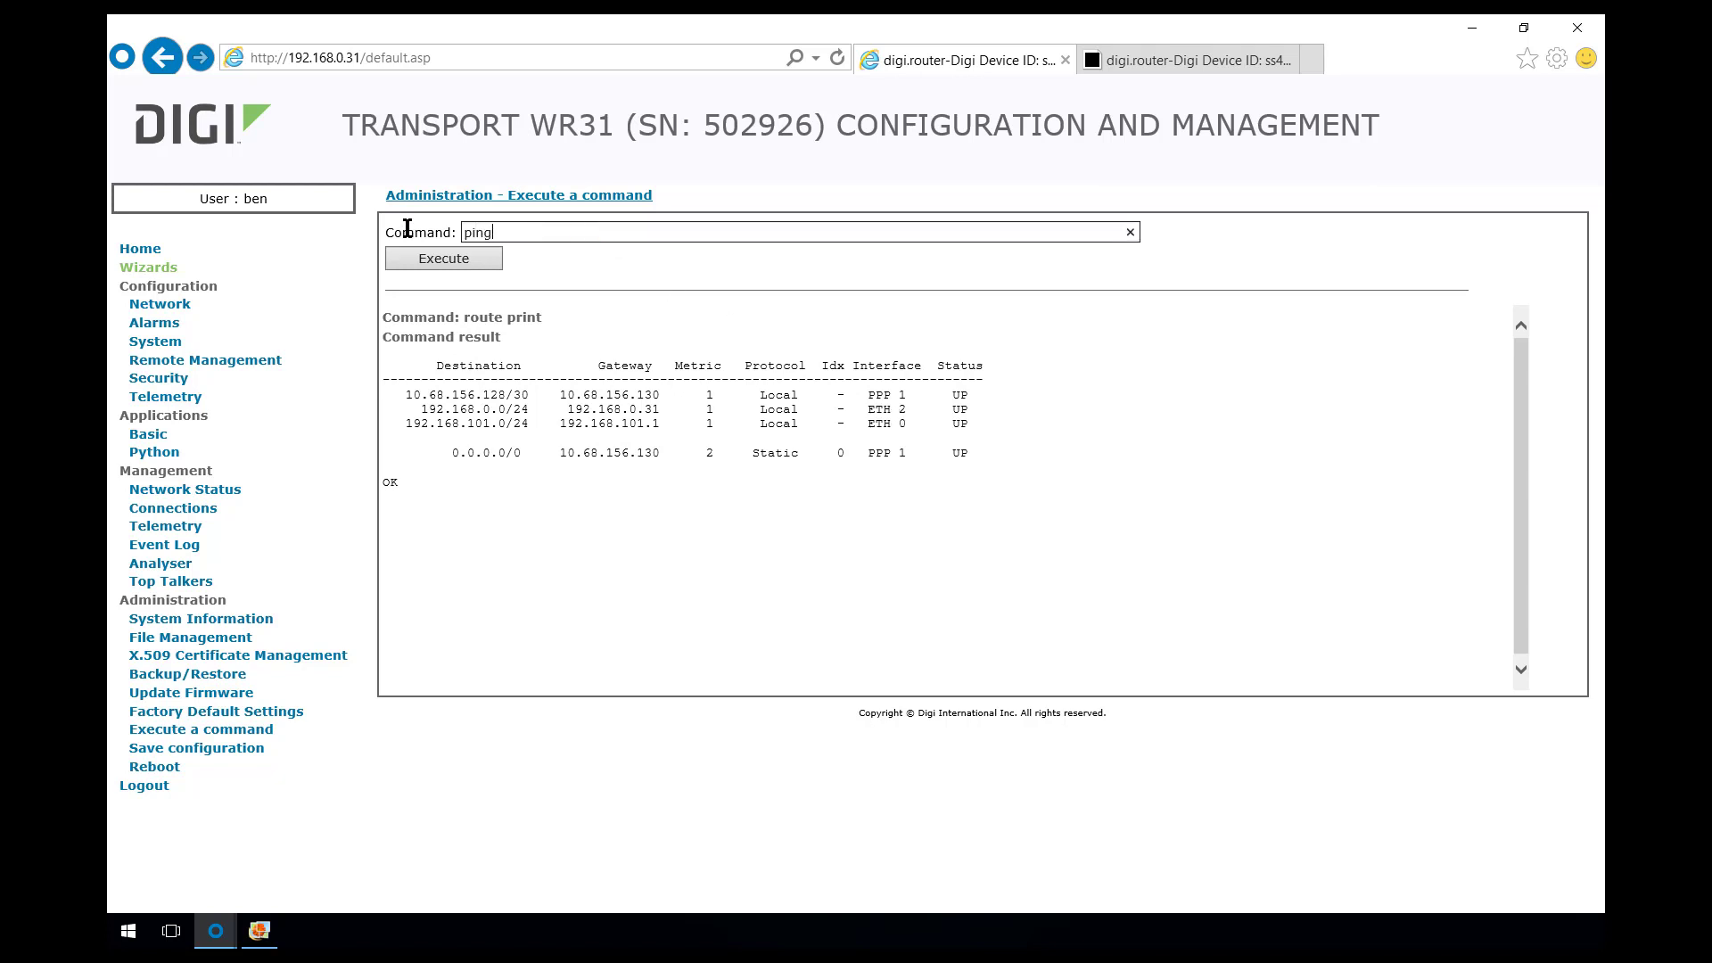
text( 192.168.100.1)
text(-e0 3)
click(458, 259)
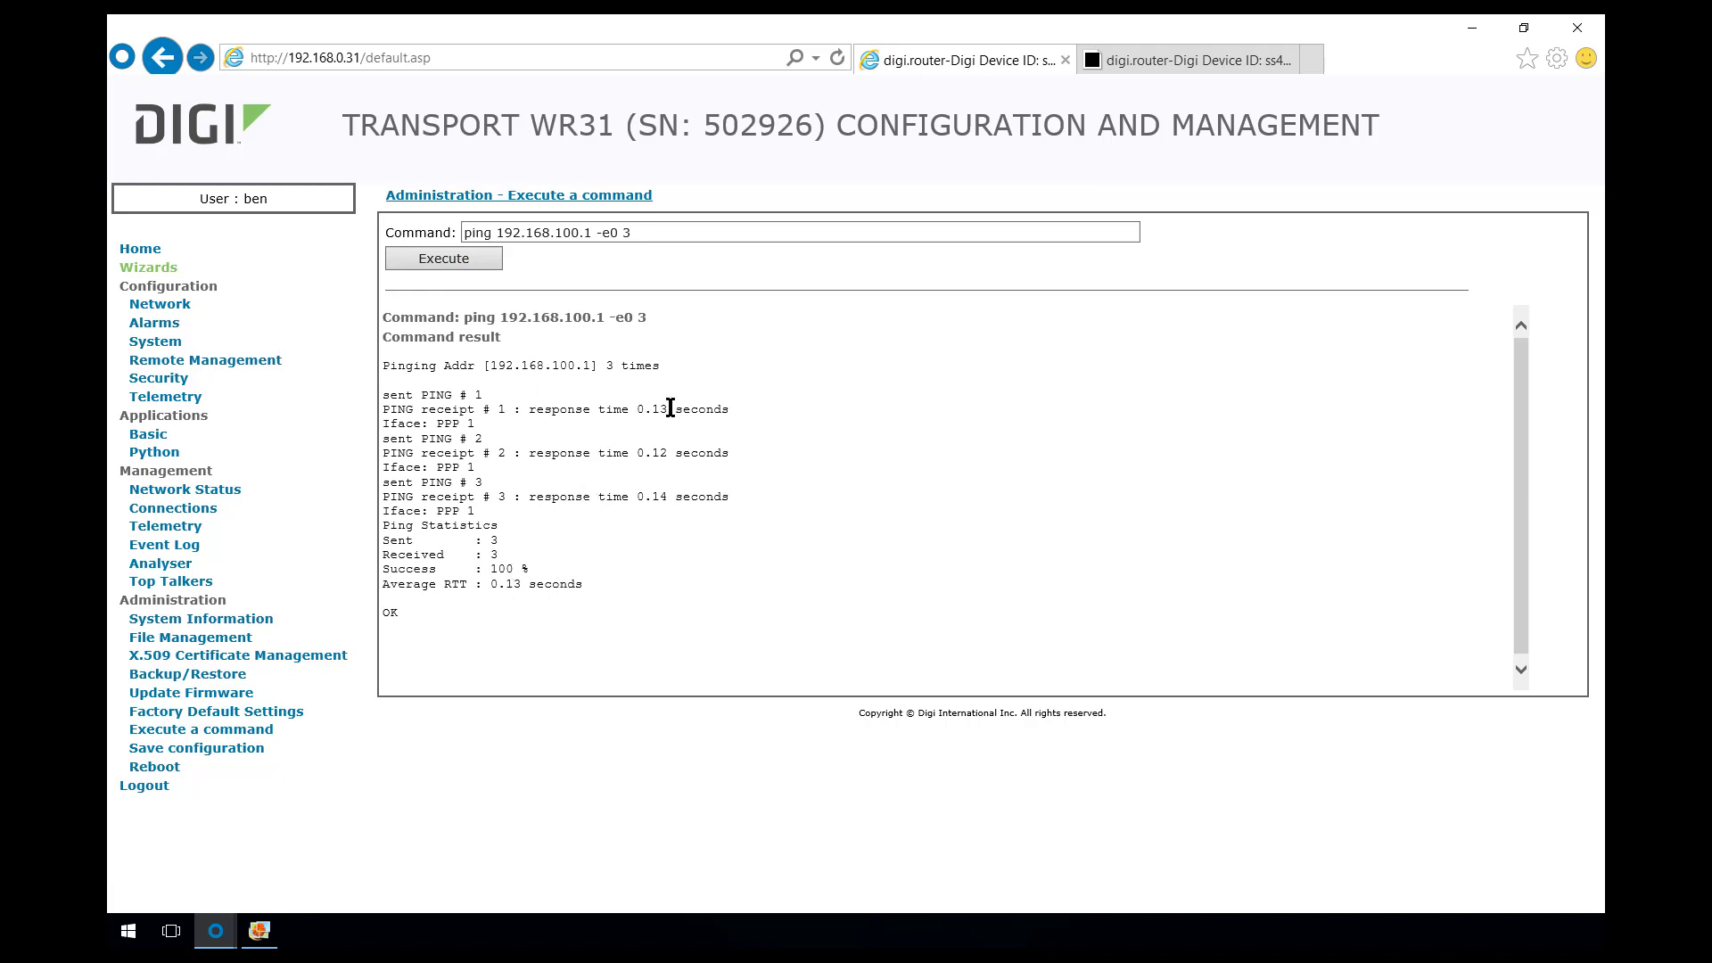
drag(671, 409, 633, 498)
click(644, 497)
On the WR44's Execute a command page, ping 192.168.101.1 on the WR31 LAN
click(1145, 63)
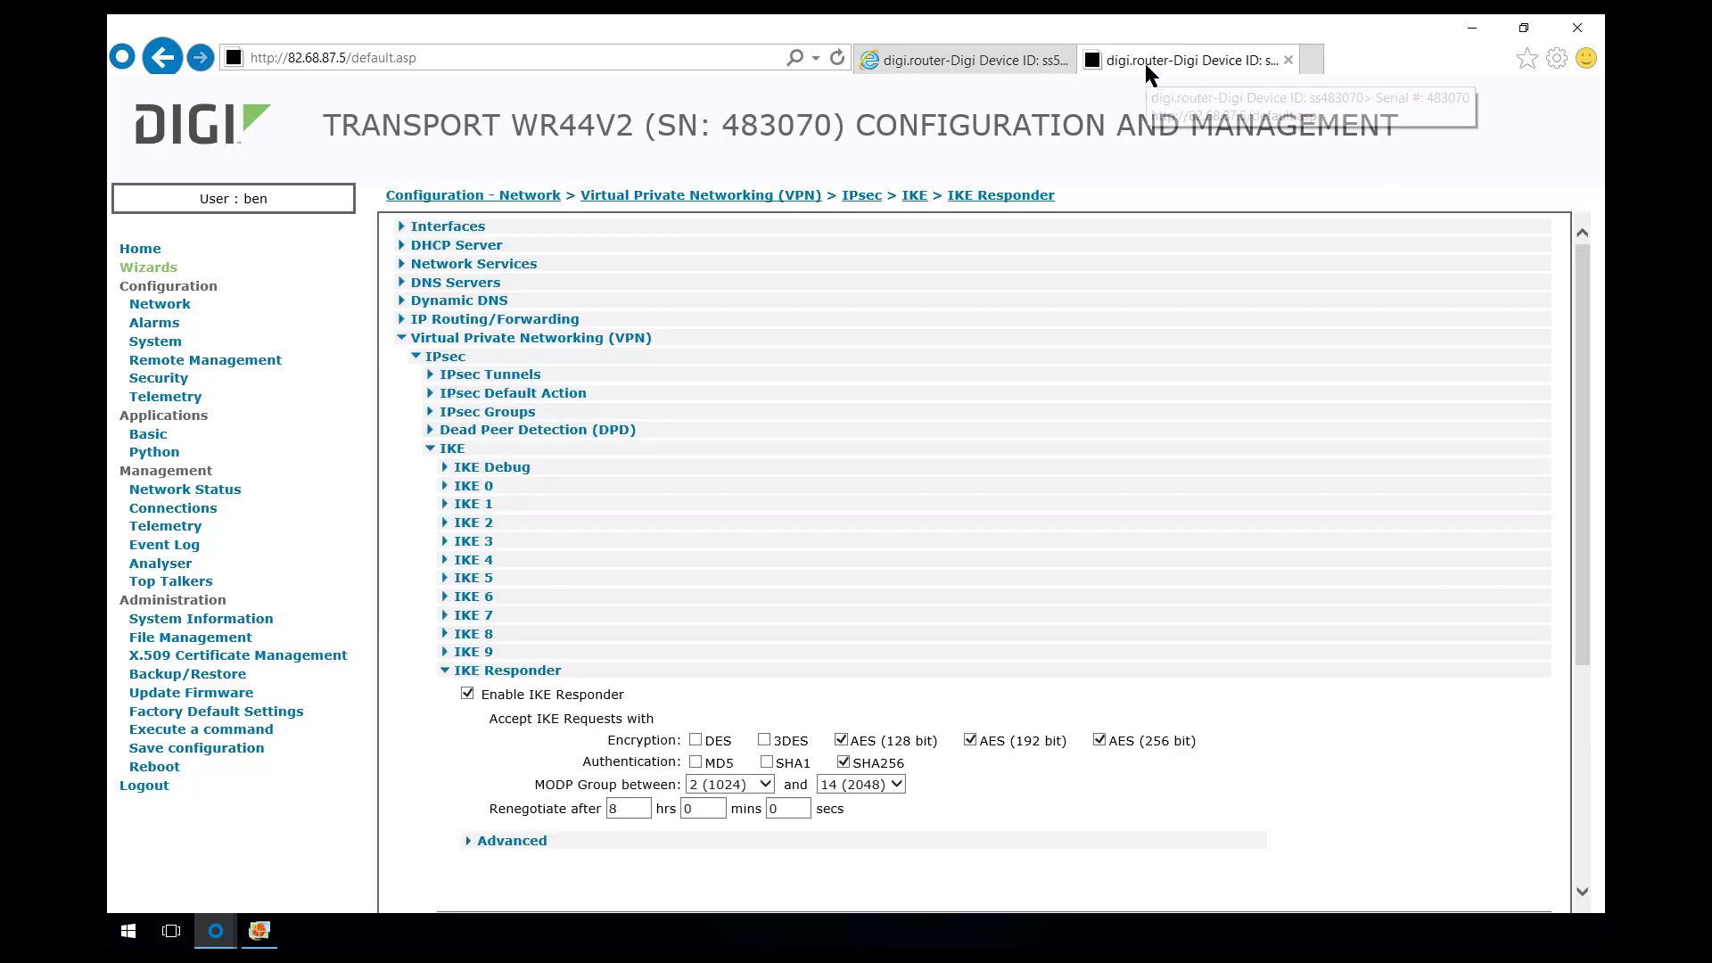
click(181, 731)
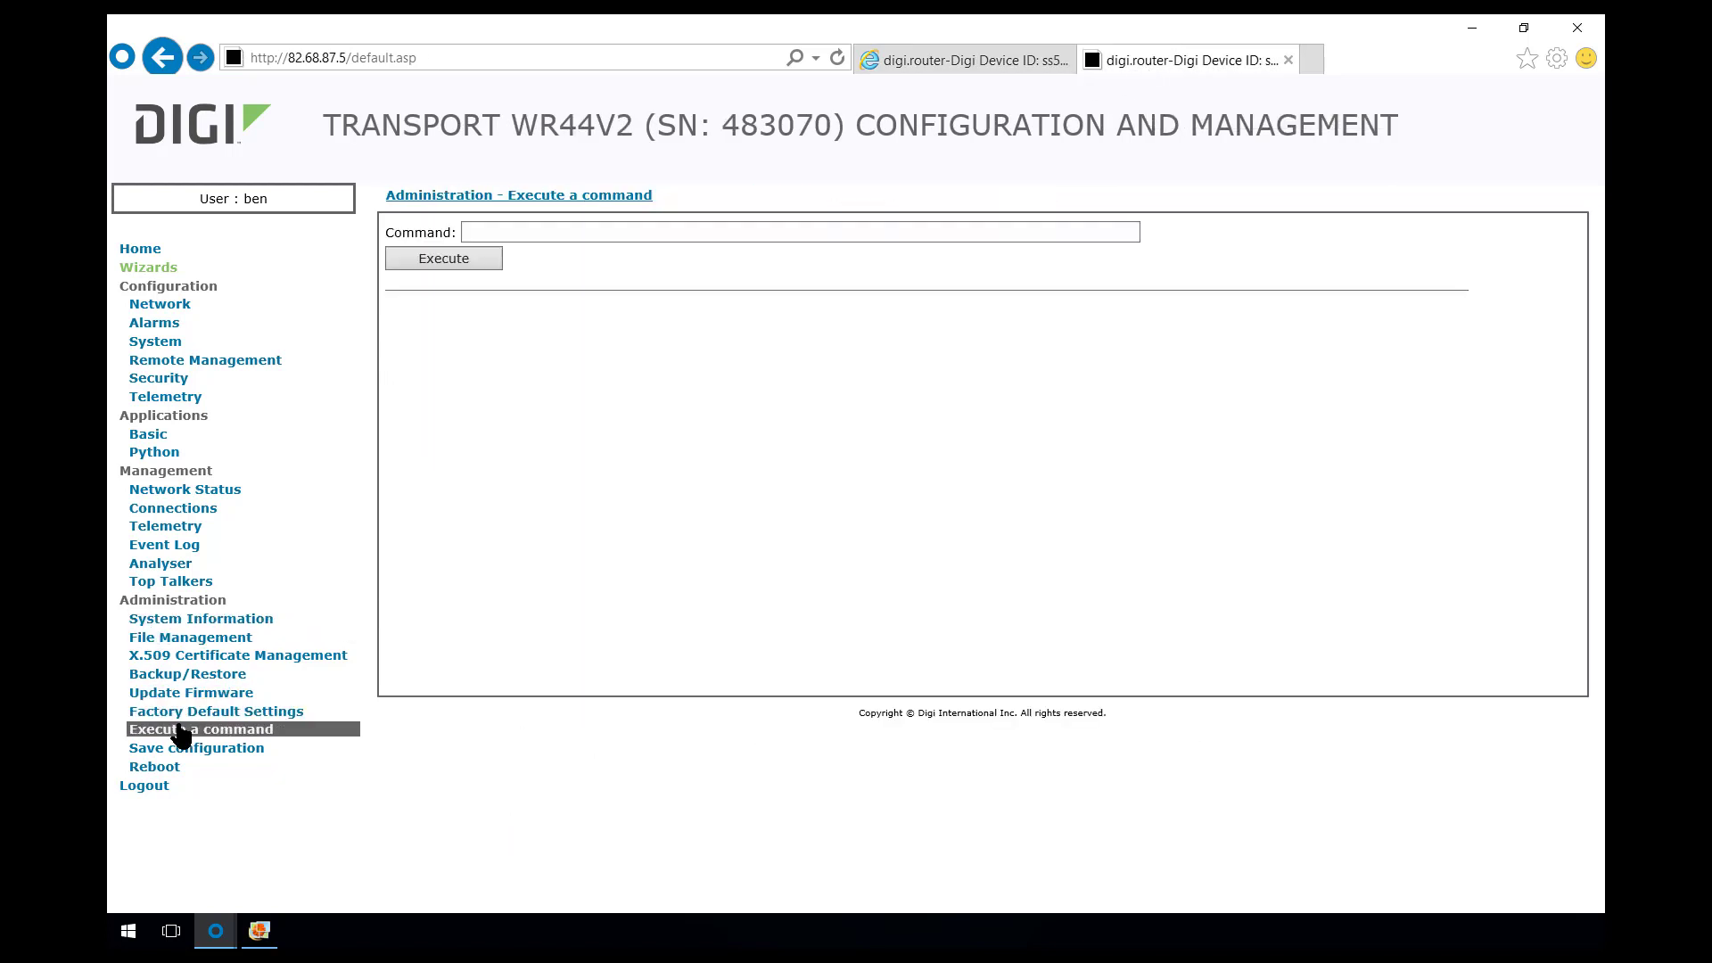
click(495, 234)
text(pin)
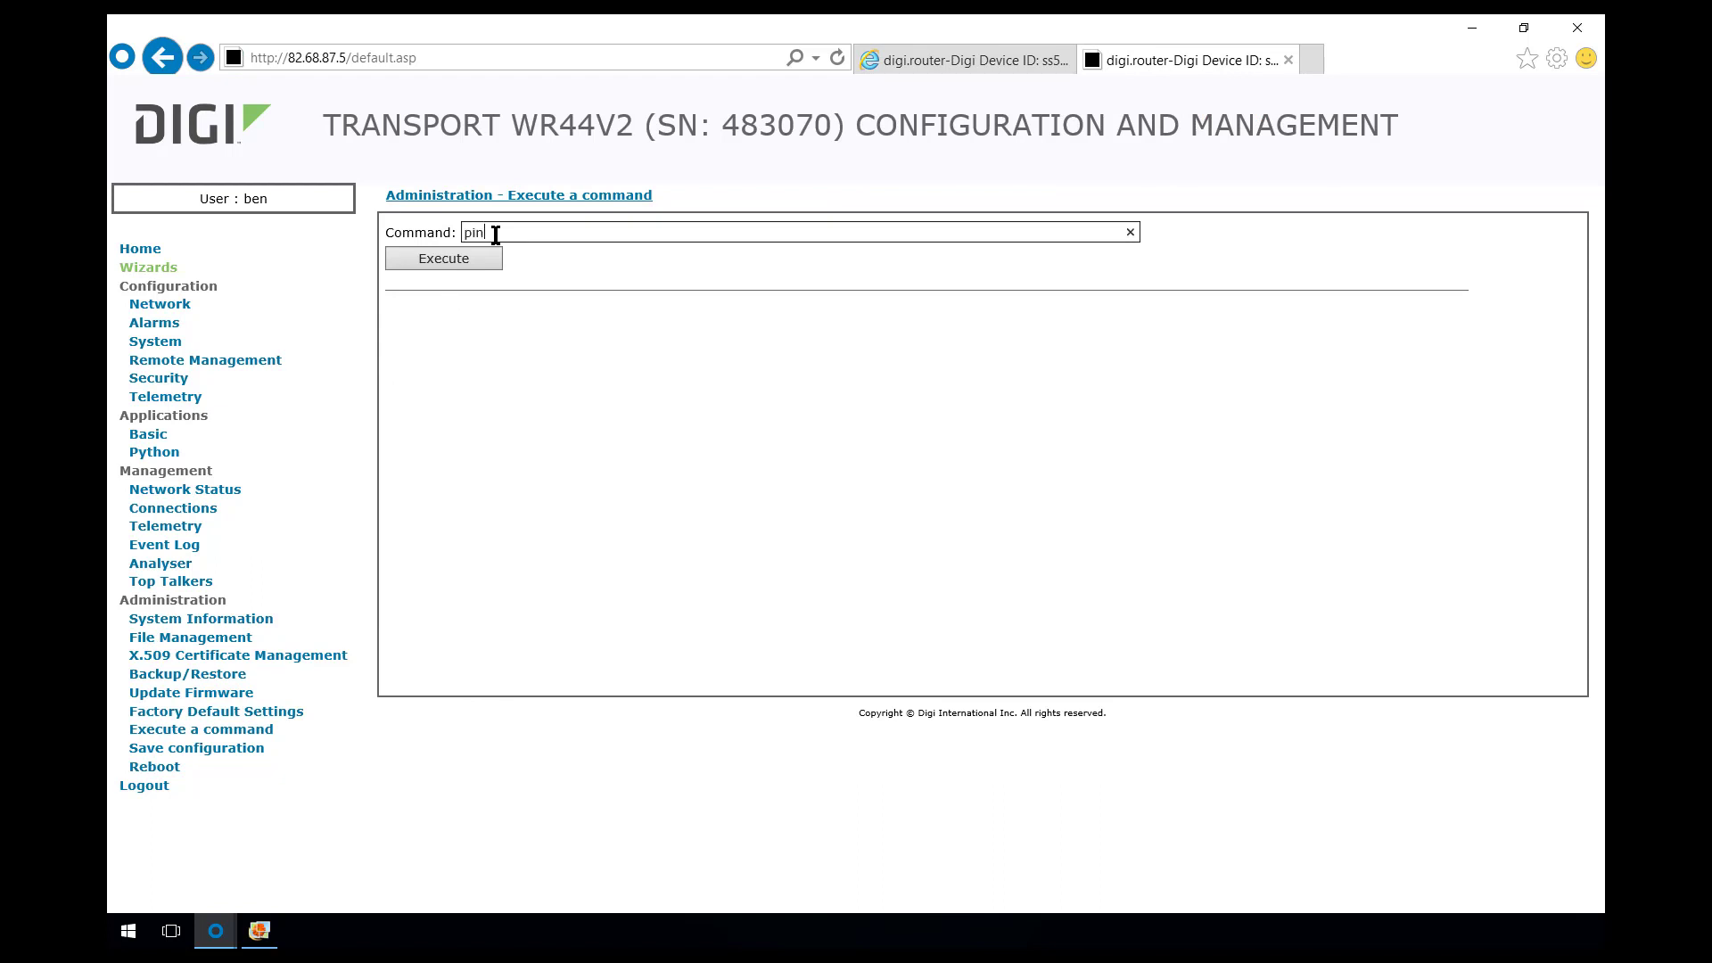
text(g 192.168.101.1 -e1 3)
key(Return)
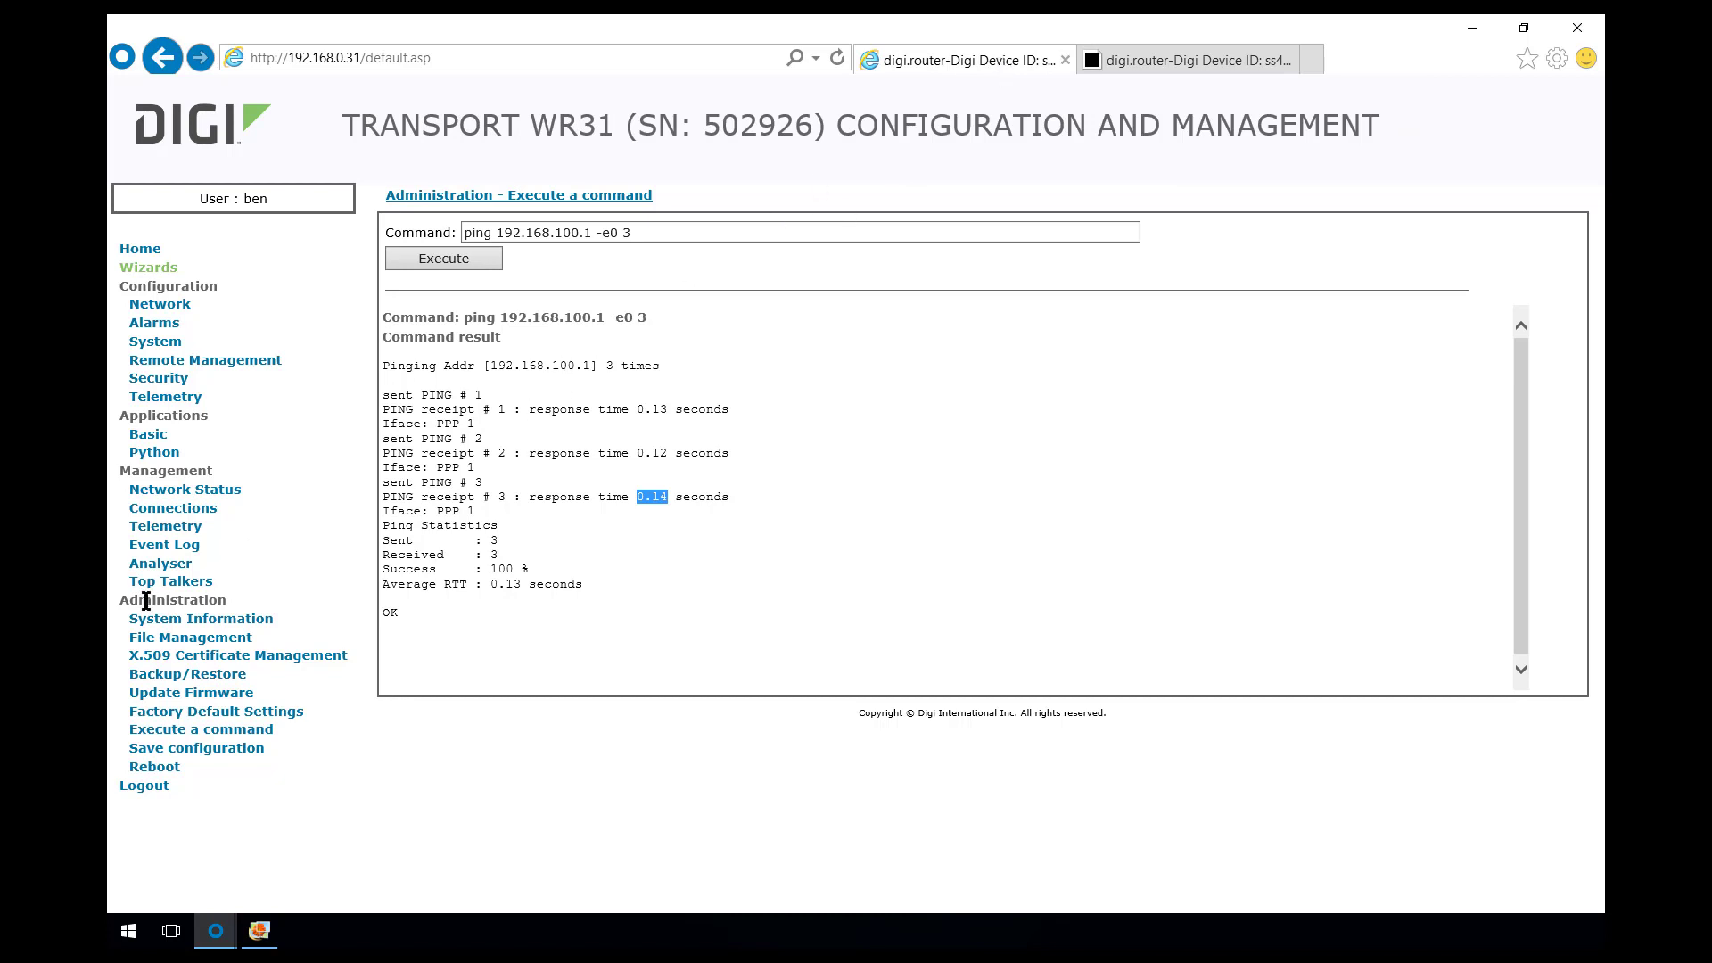
Show the WR31's IKE SA with 82.68.87.5 and note its remaining lifetime
click(205, 509)
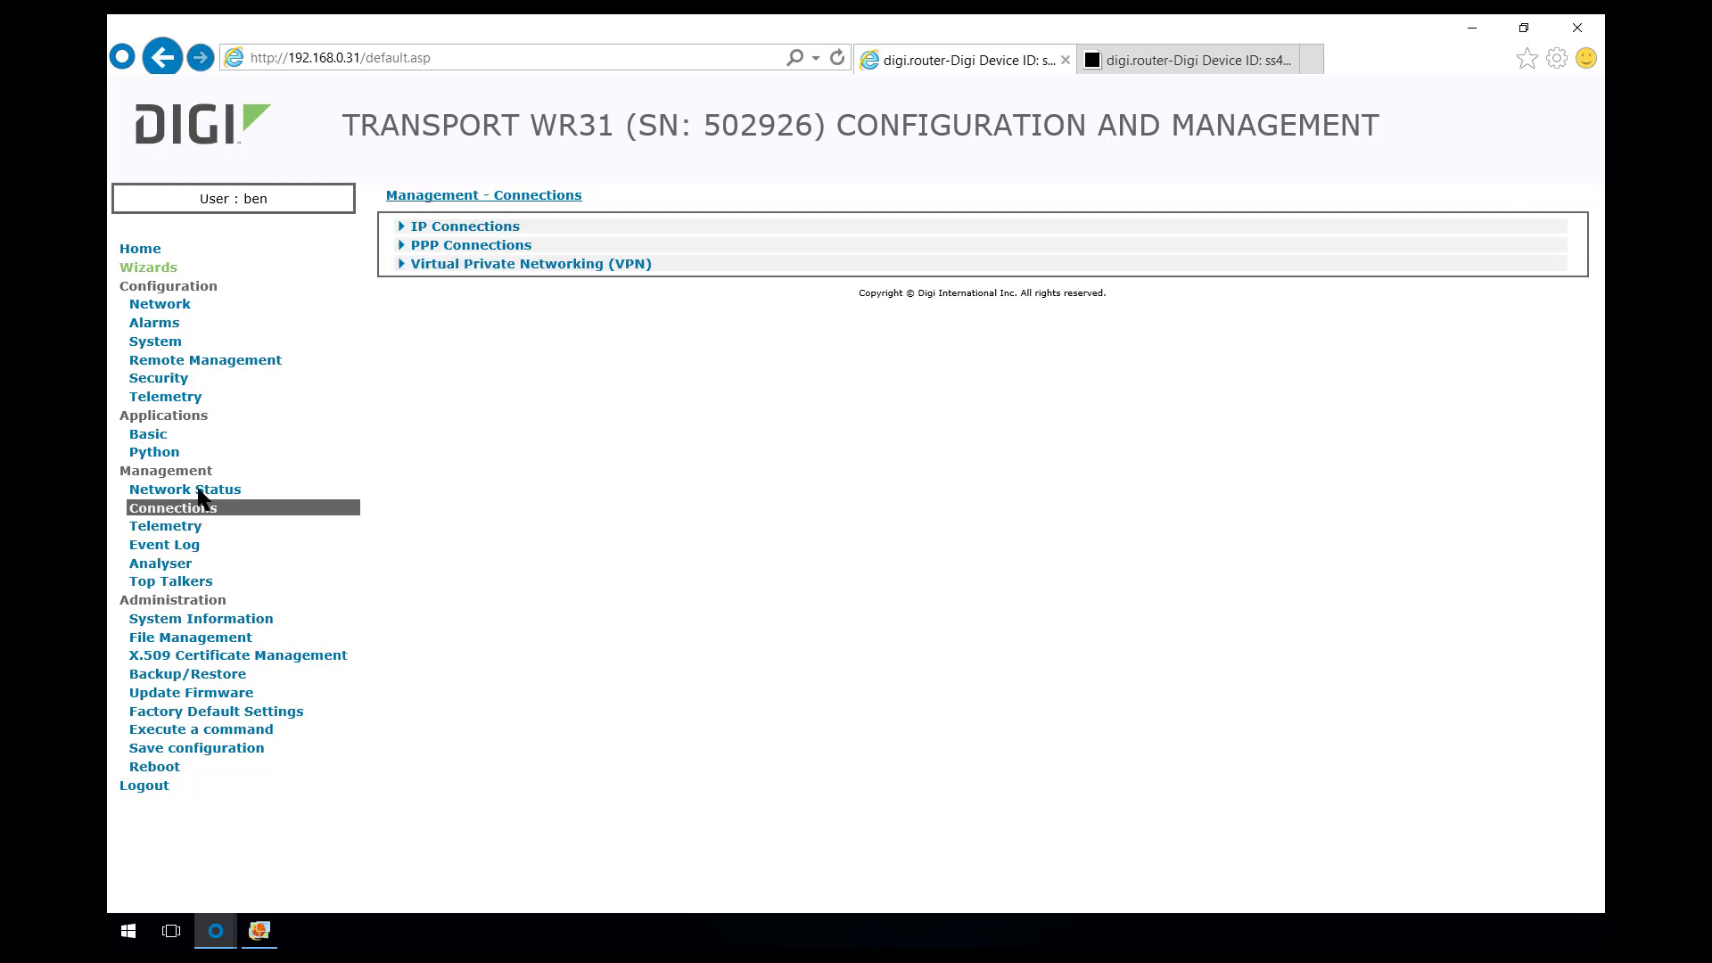
click(467, 263)
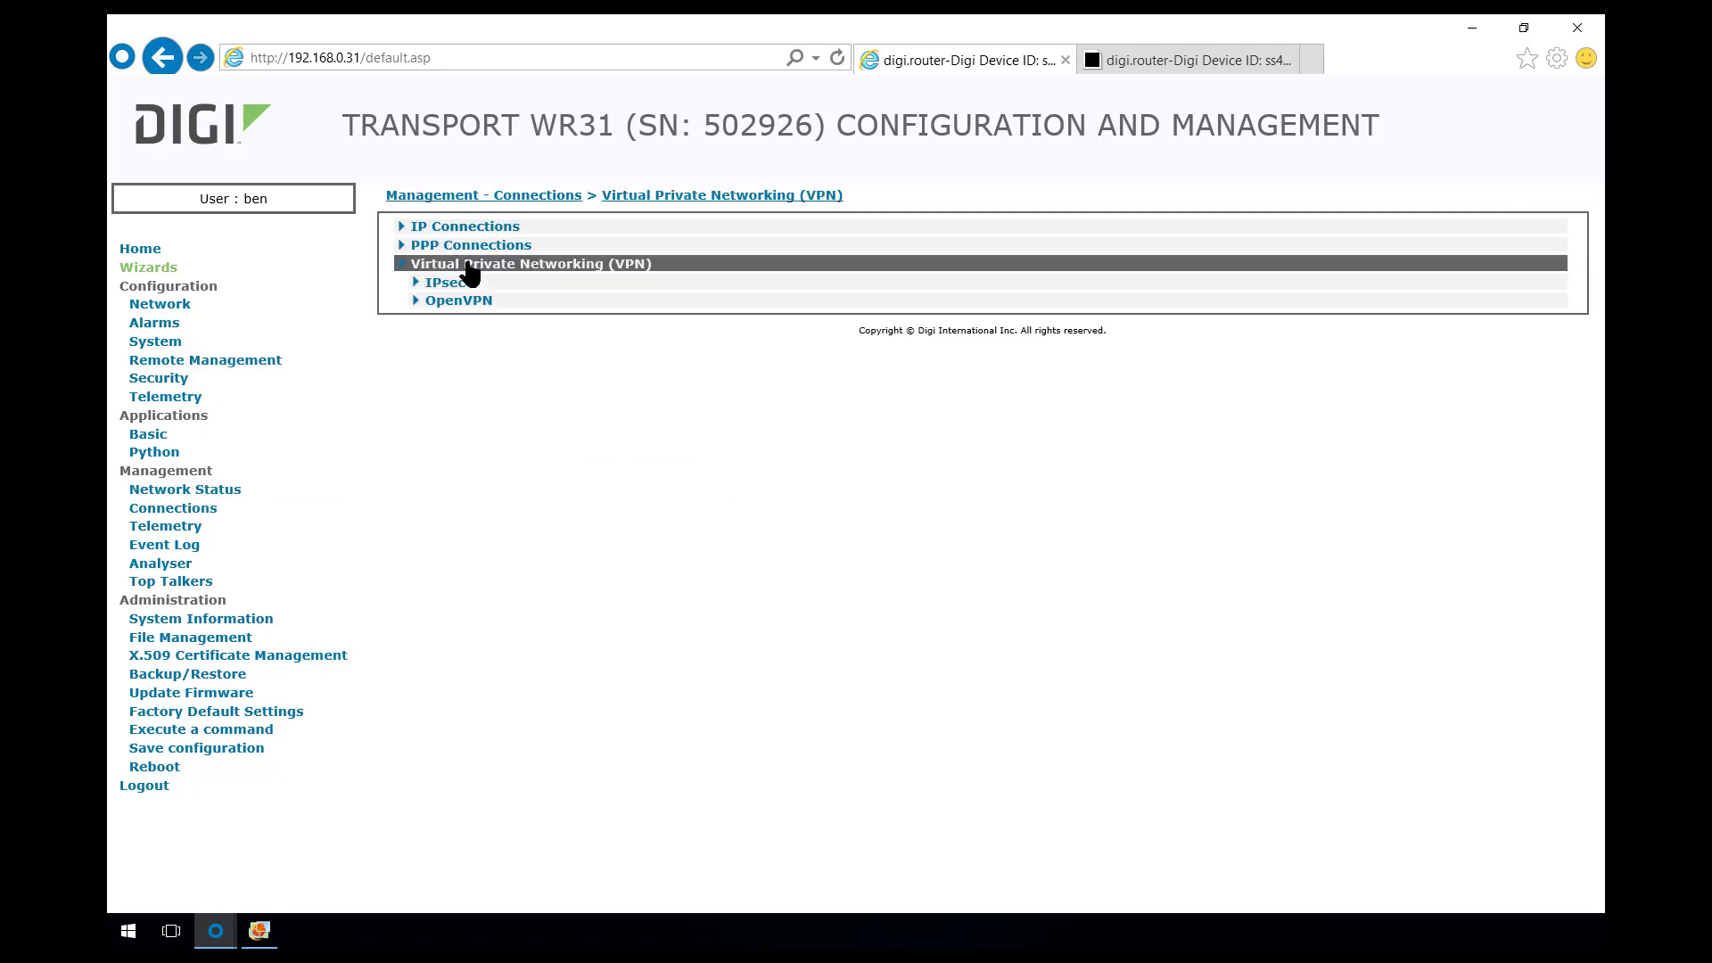
click(466, 284)
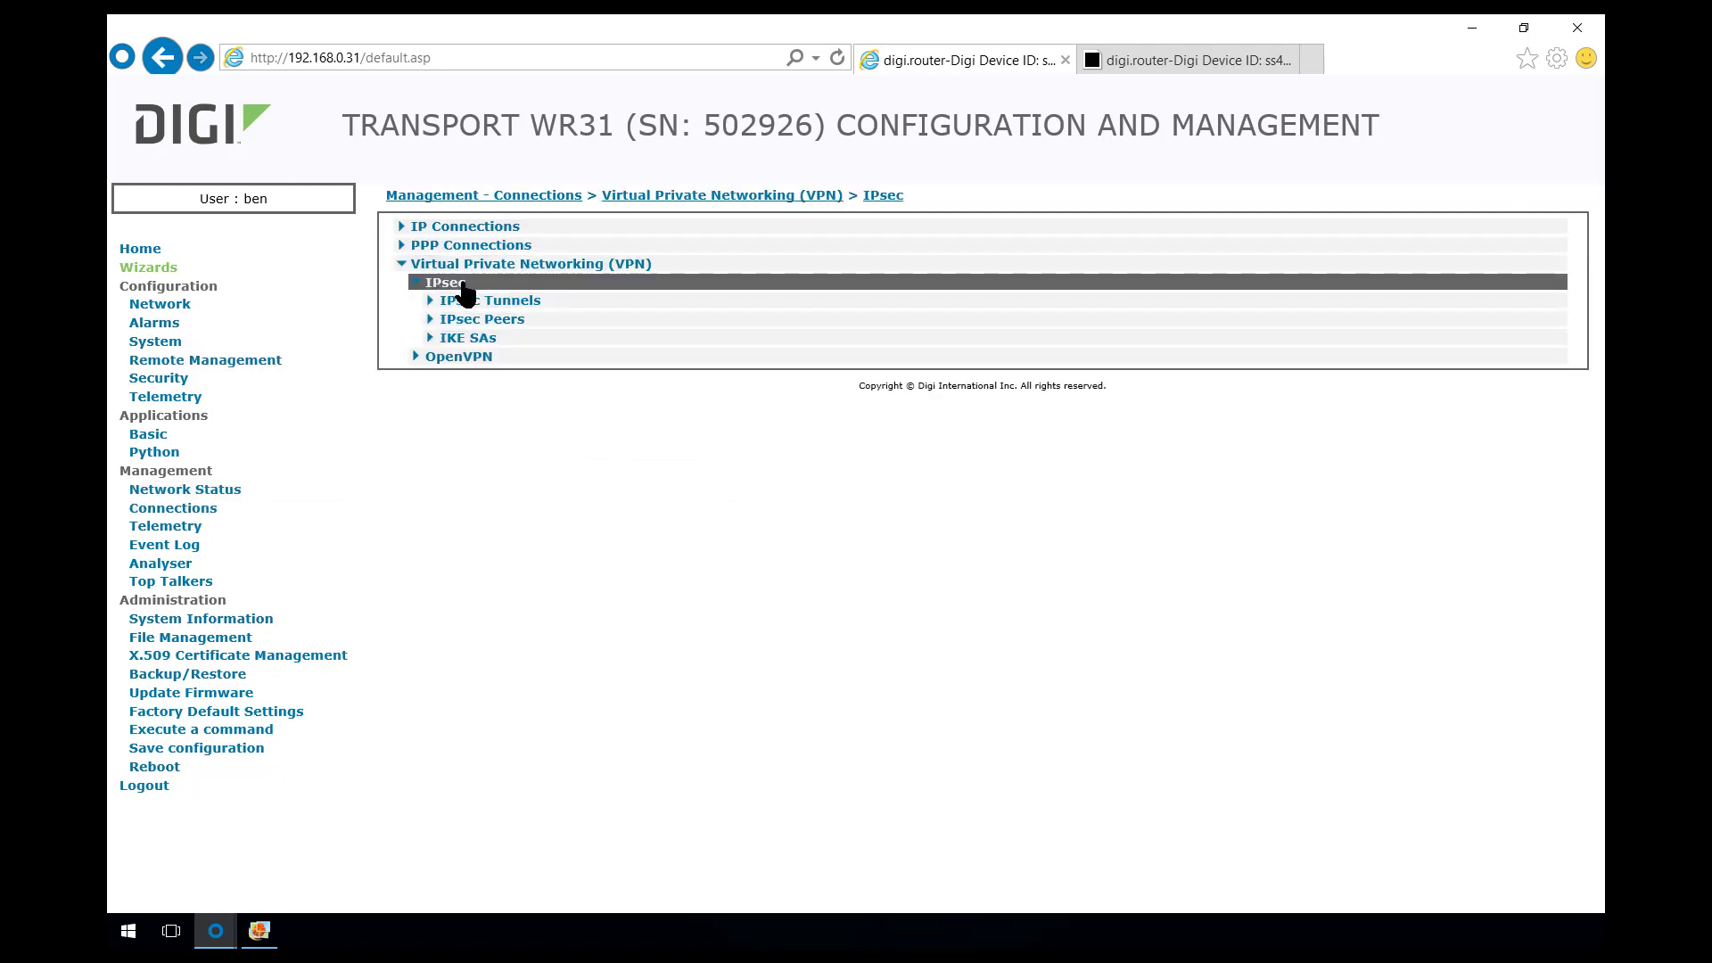
click(475, 340)
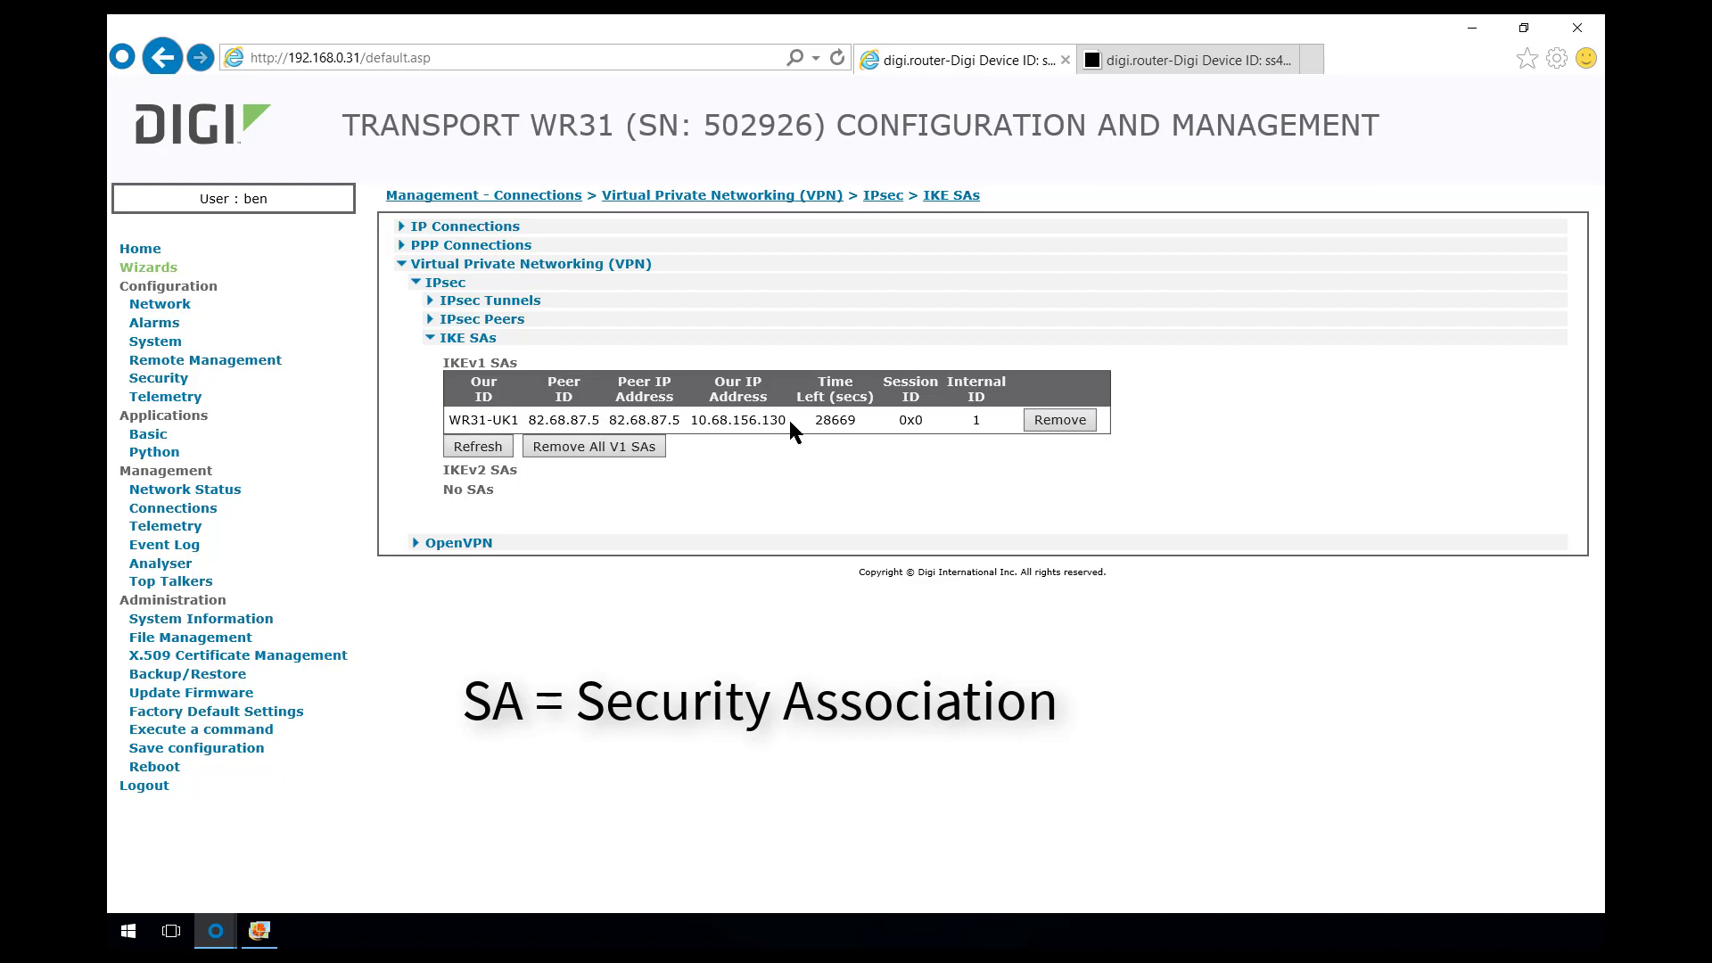
mouse_move(829, 419)
mouse_down()
mouse_move(813, 420)
mouse_move(857, 419)
mouse_up()
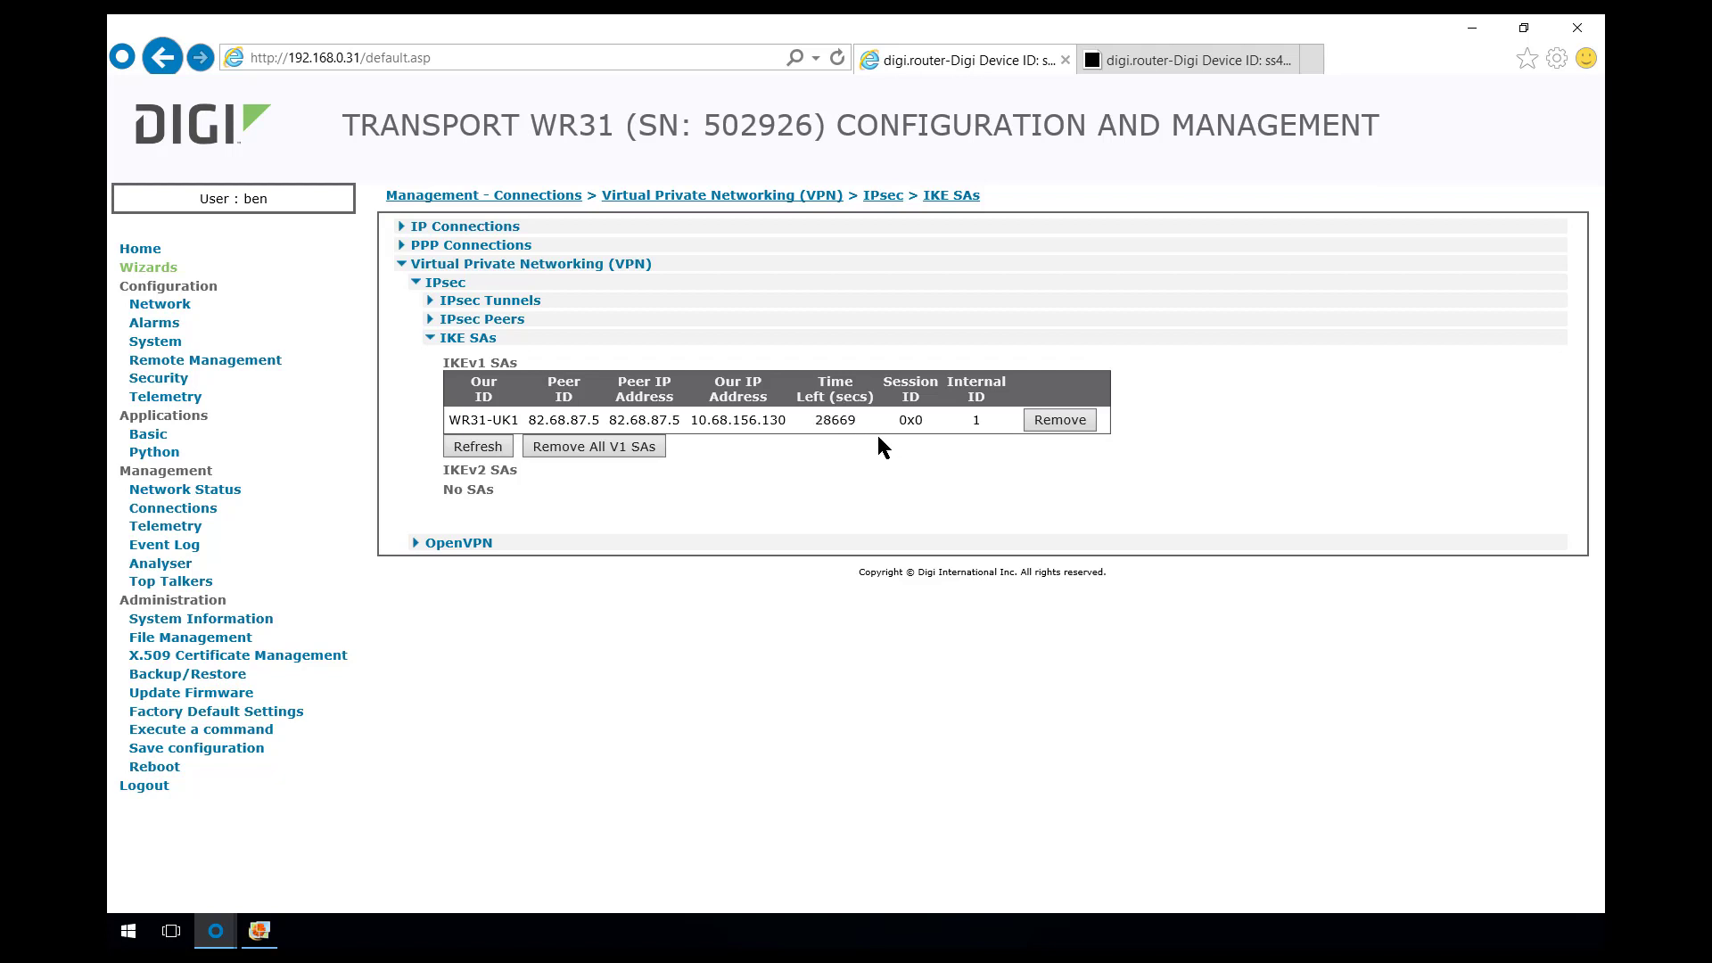
Show IPsec Tunnel 0's inbound and outbound SAs for 192.168.101.0/24 to 192.168.100.0/24
click(528, 303)
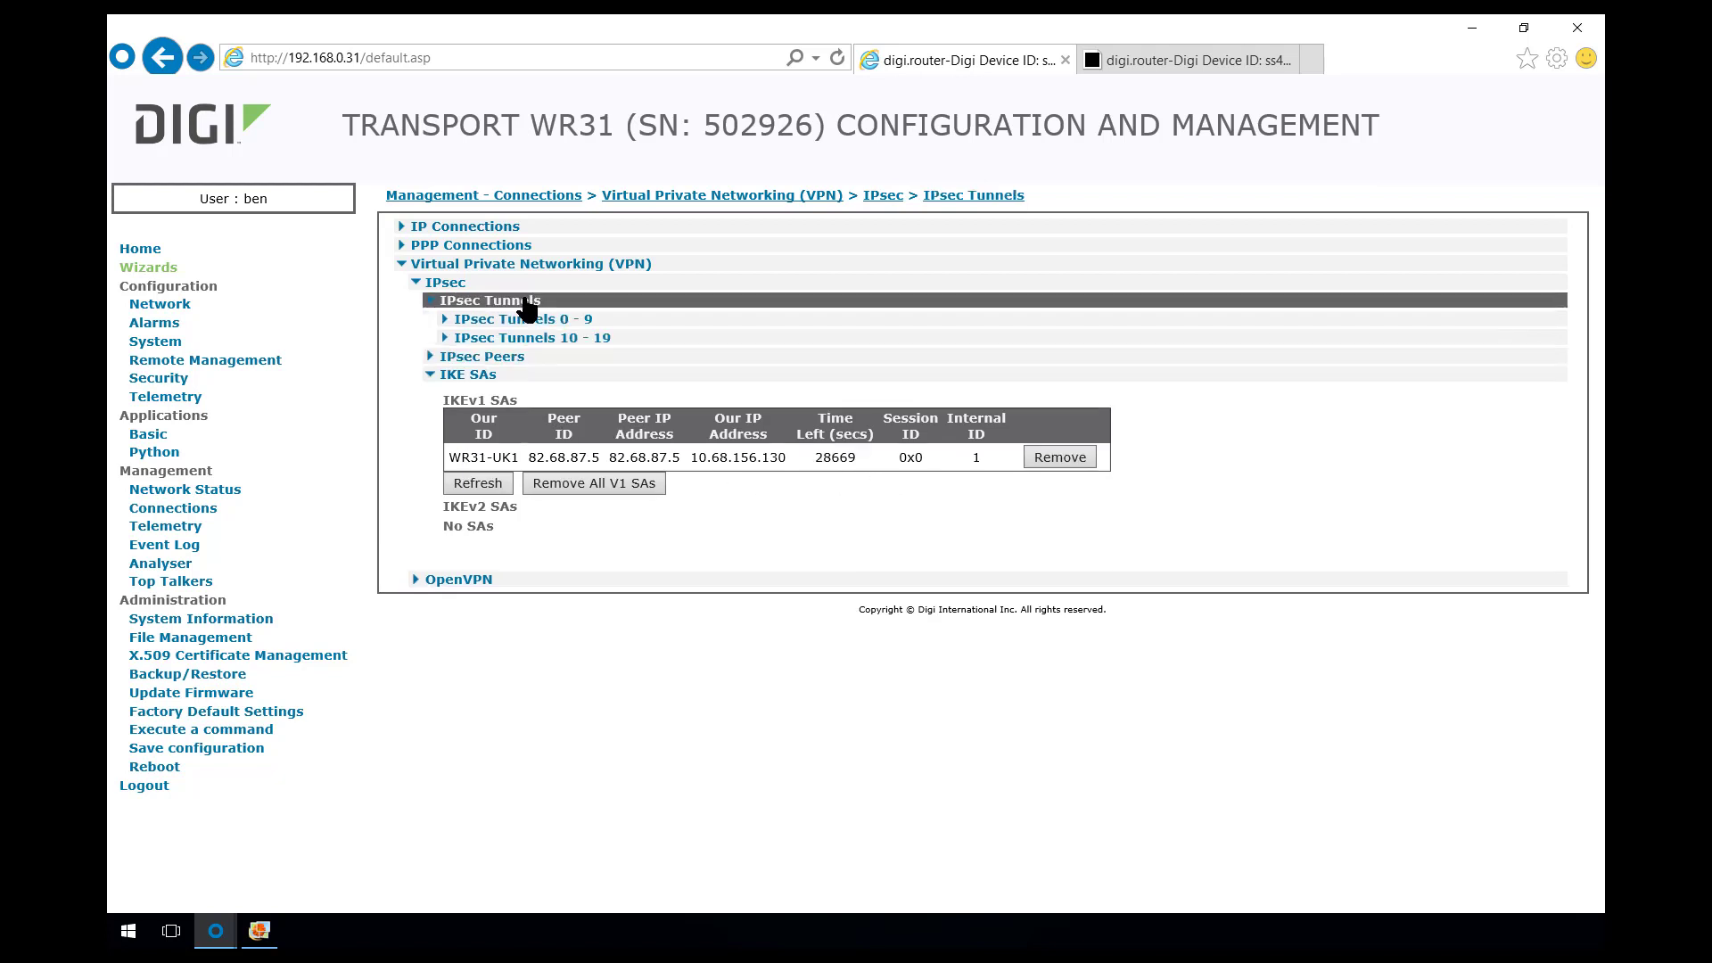
click(527, 321)
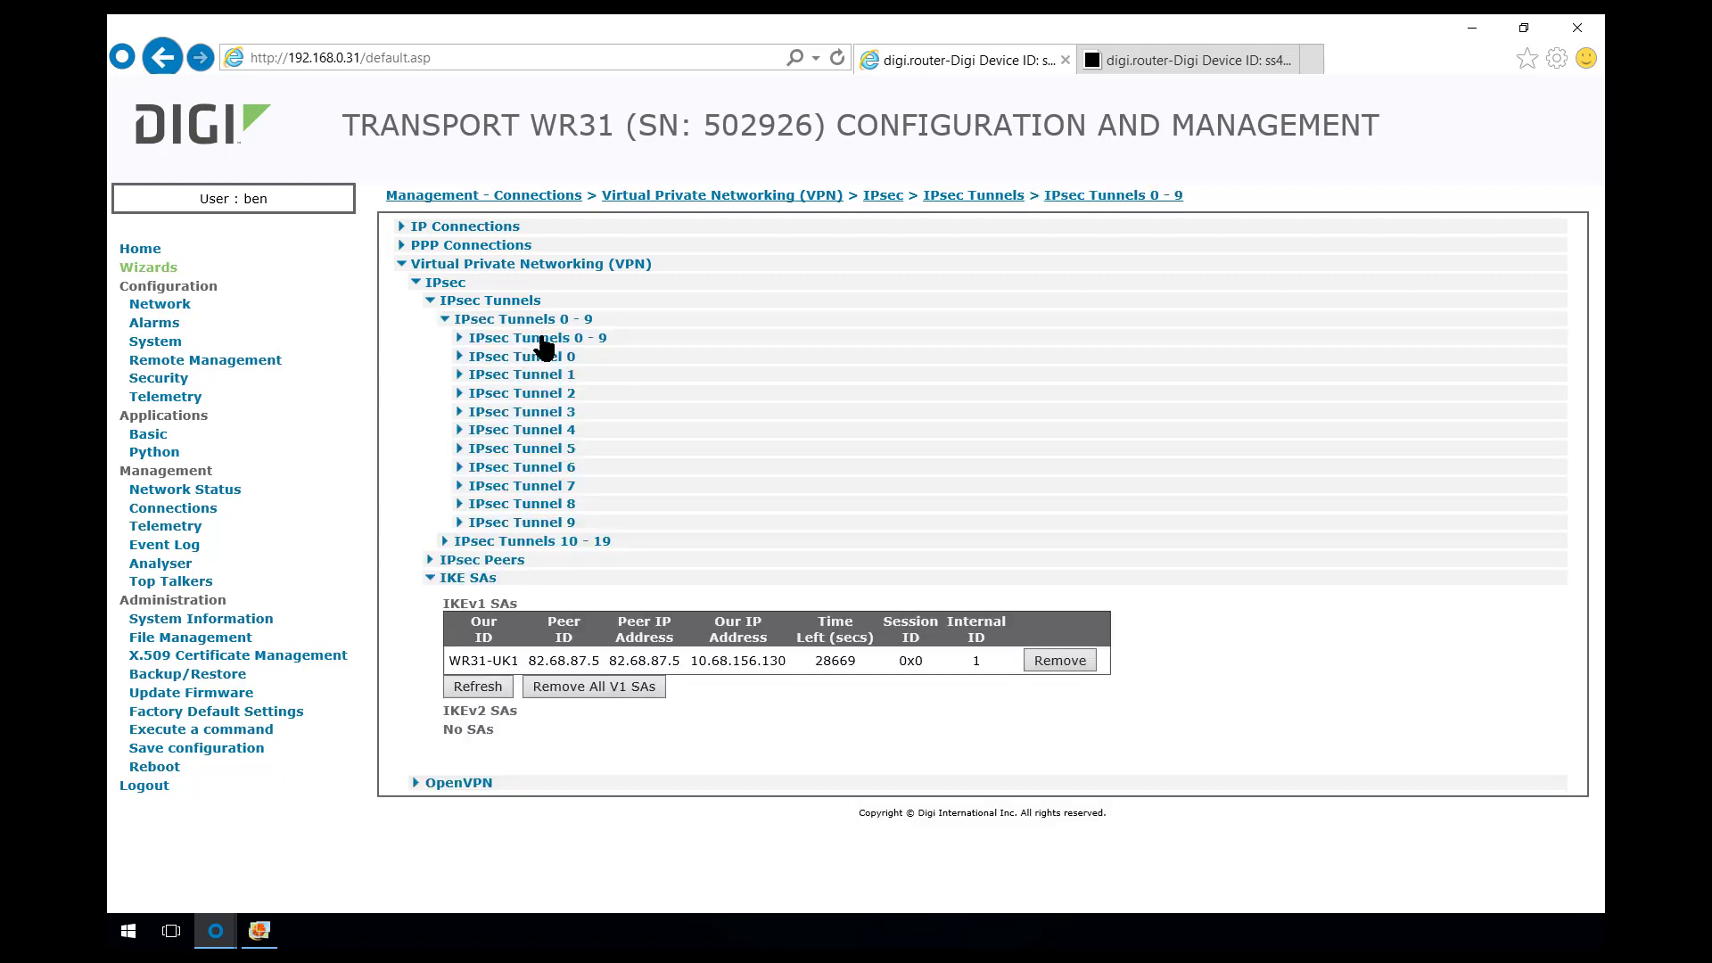
click(547, 360)
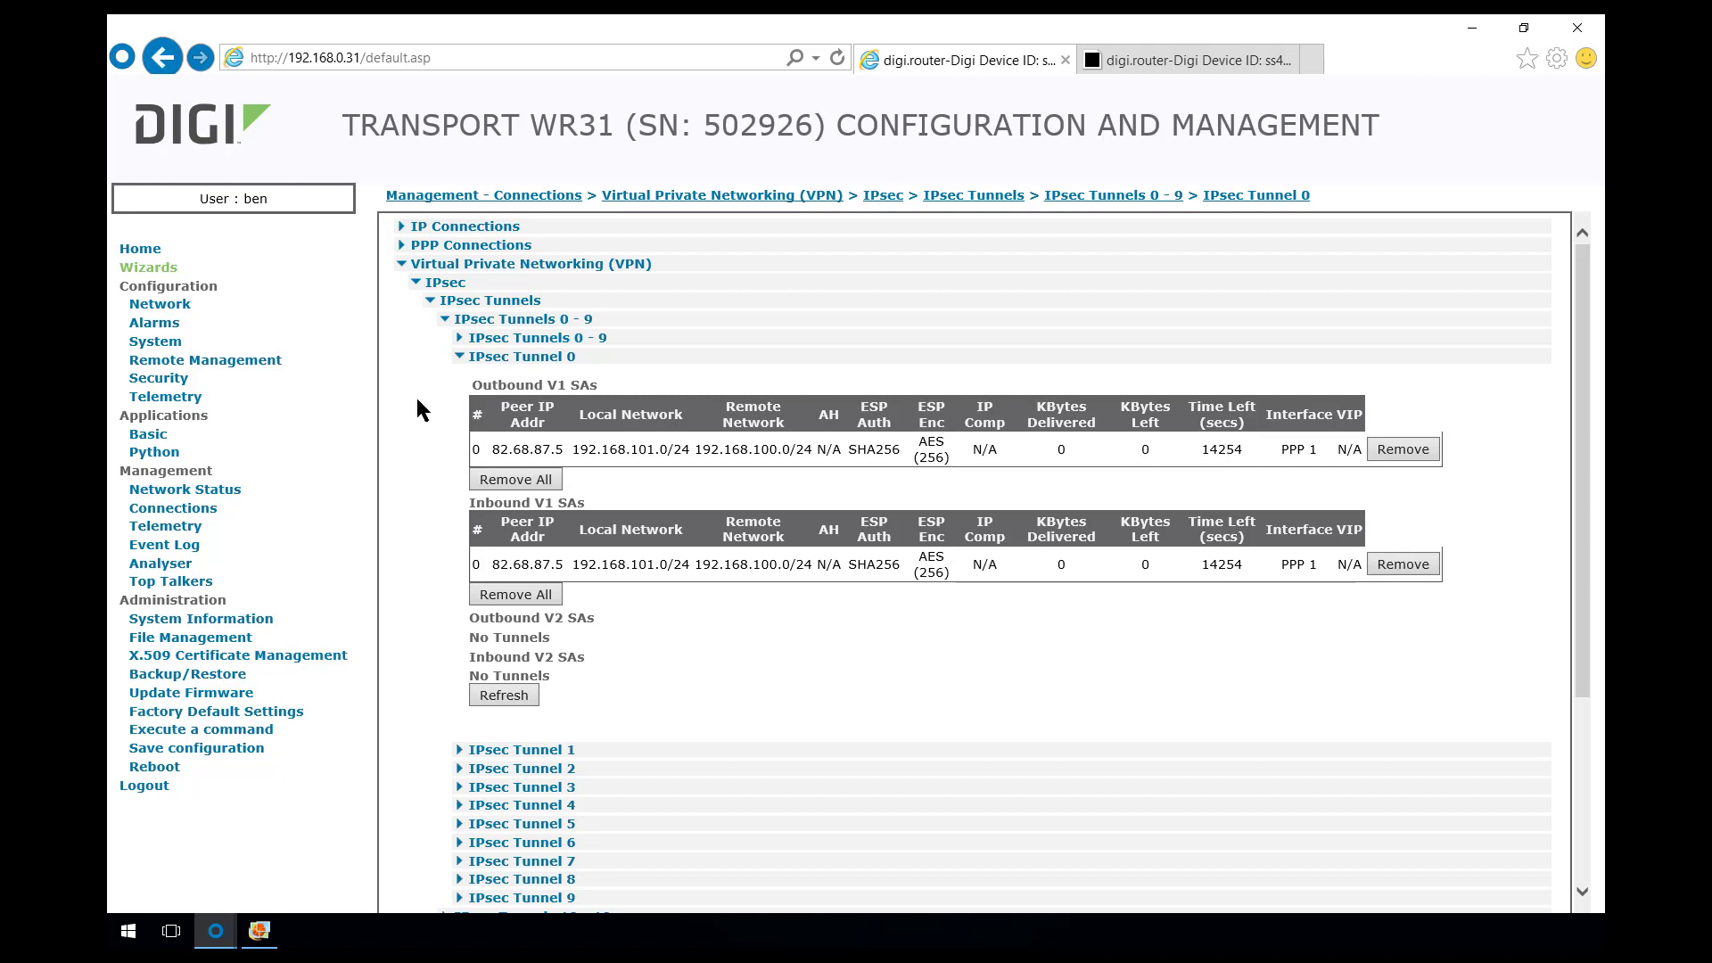
Review firewall hit counts: 6 on ESP pass rule 6 and 3 on IPsec-tunnel rule 10
click(183, 379)
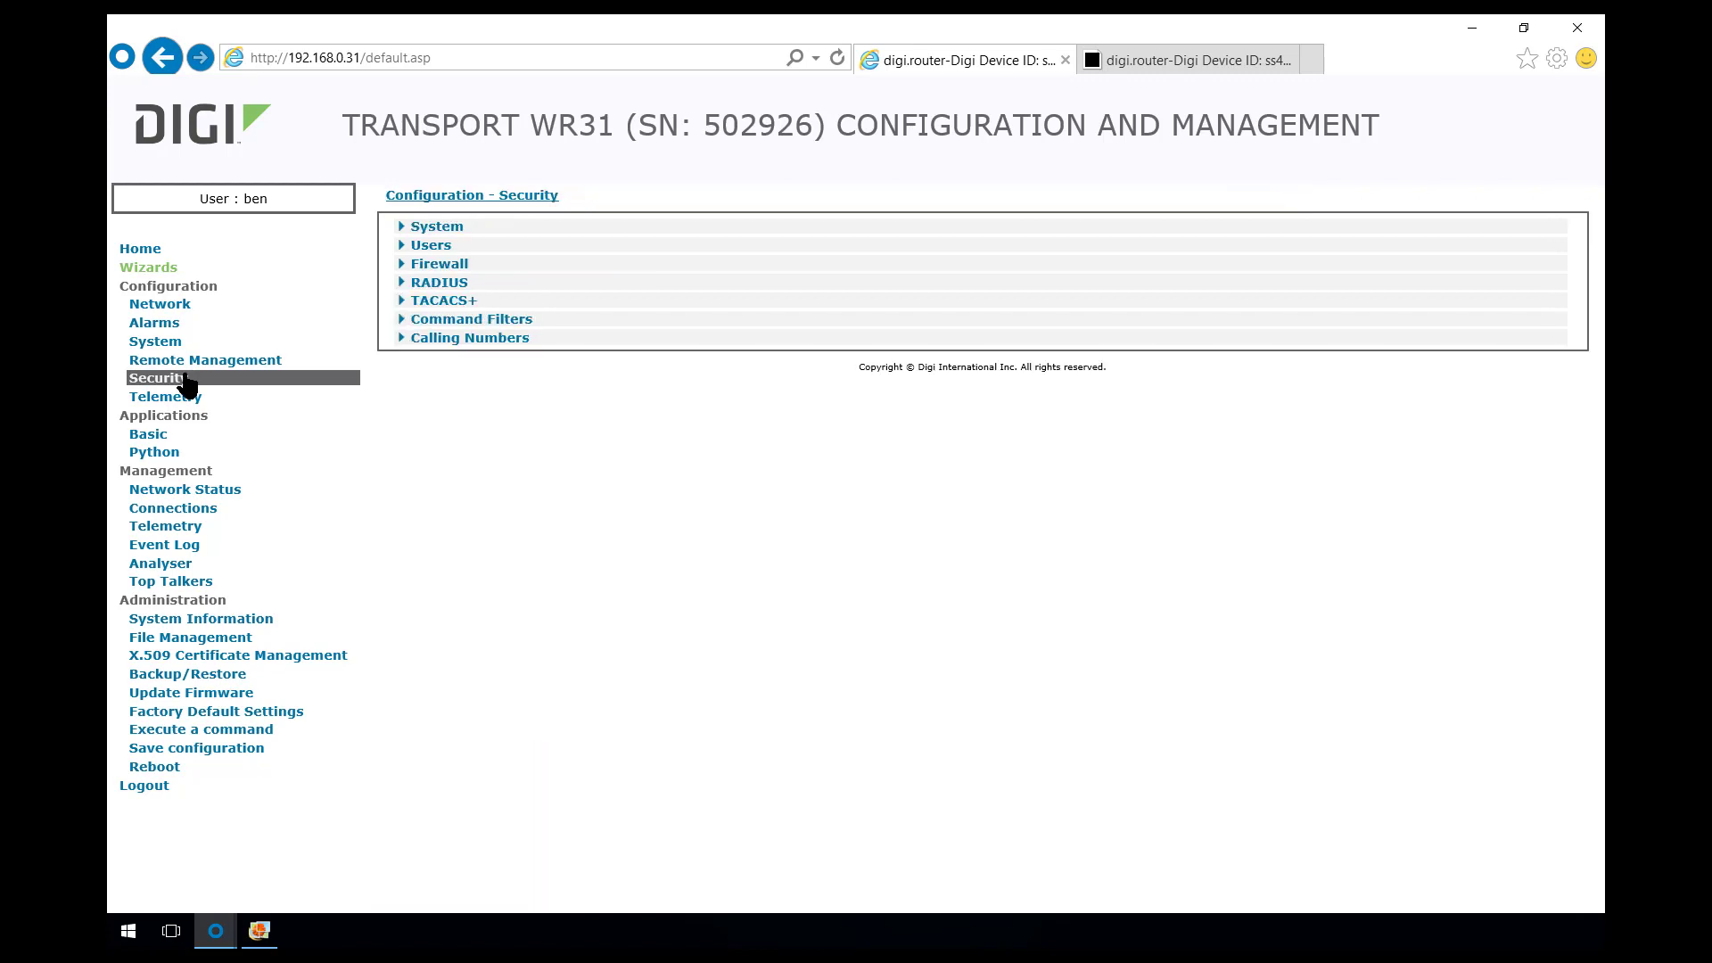
click(437, 266)
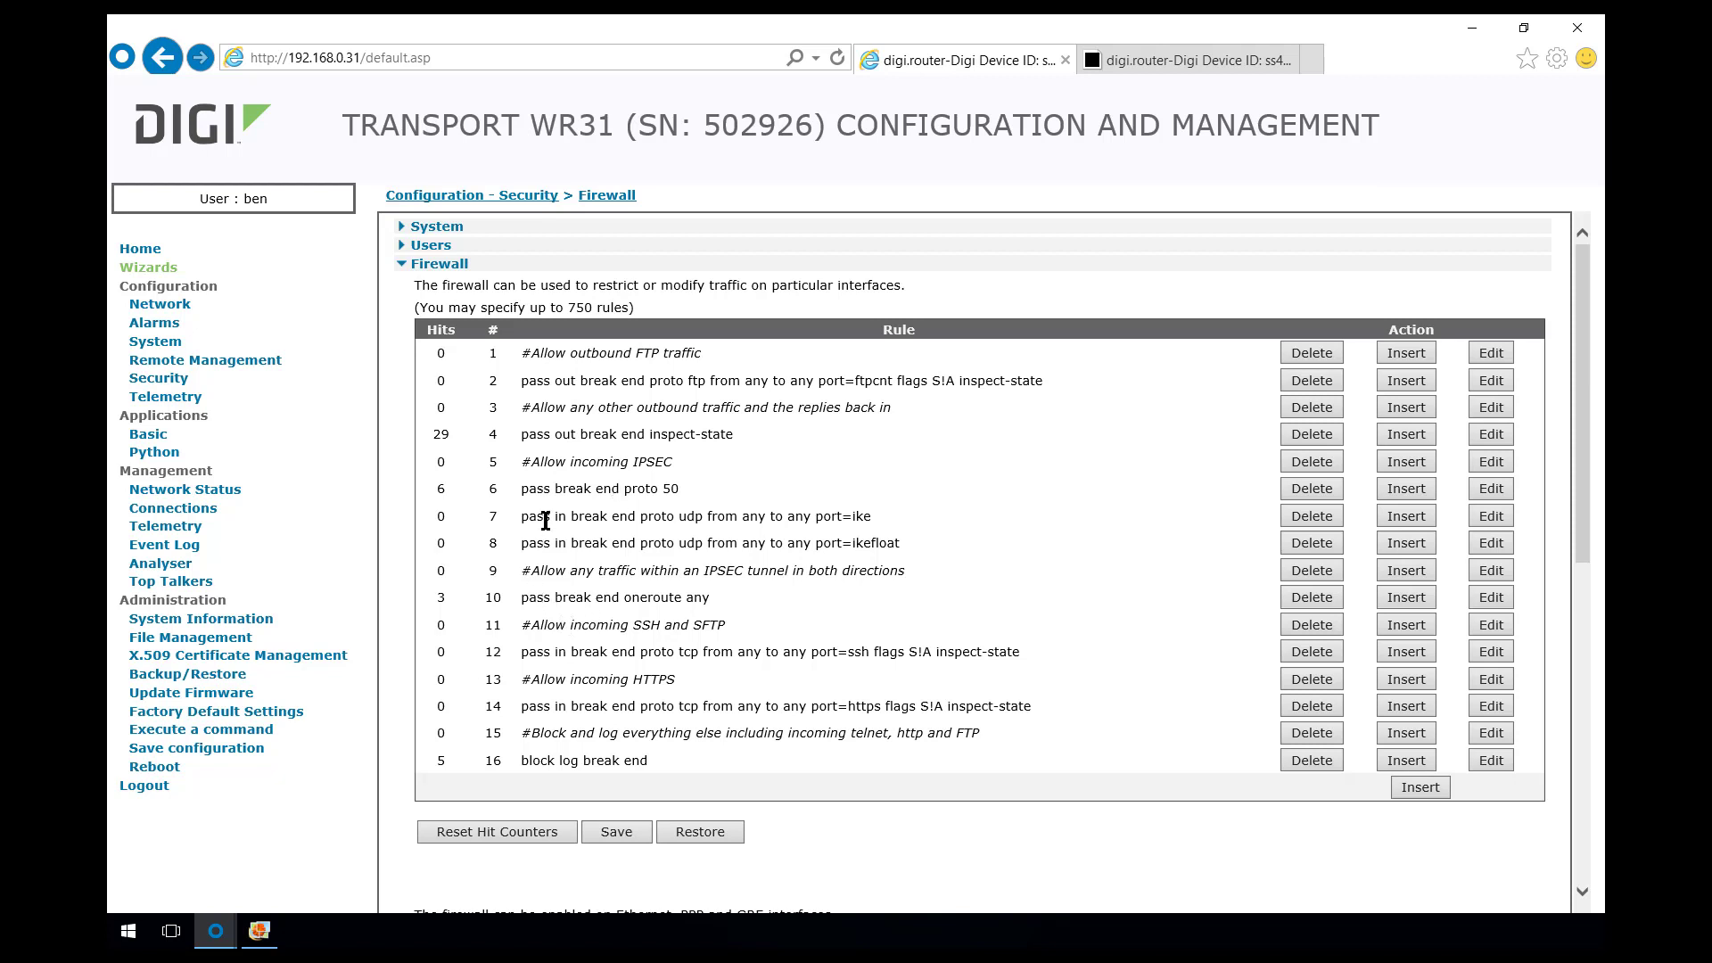
drag(523, 489, 662, 489)
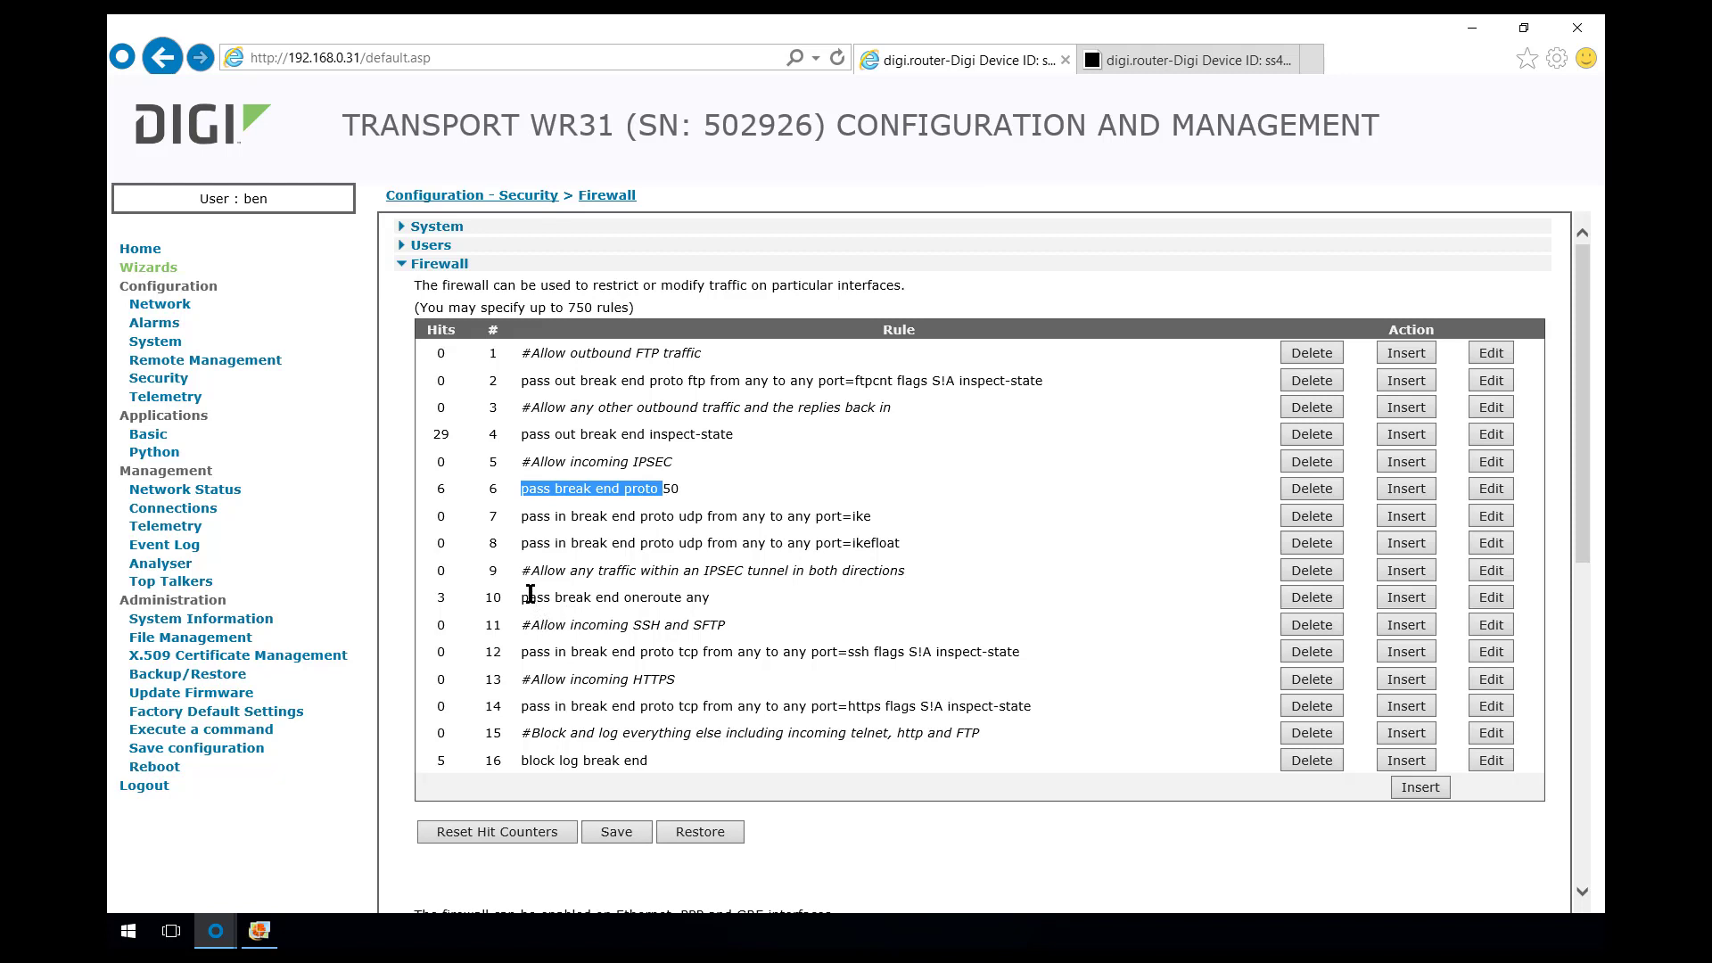
drag(522, 598, 710, 598)
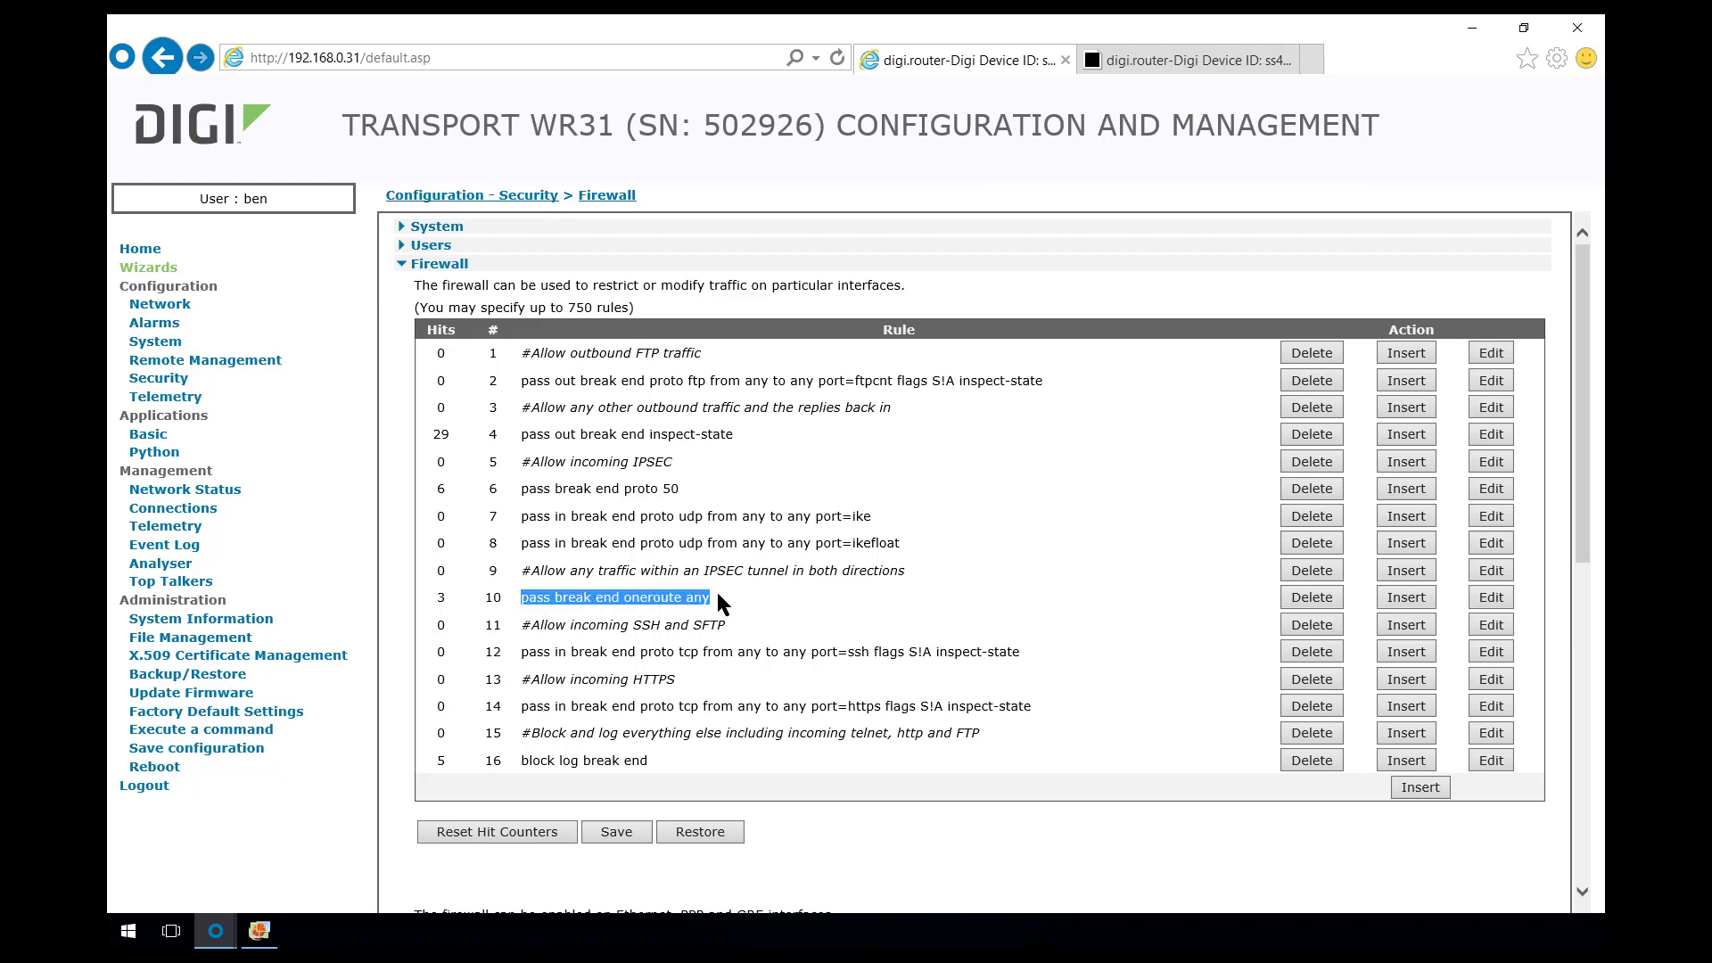
click(452, 599)
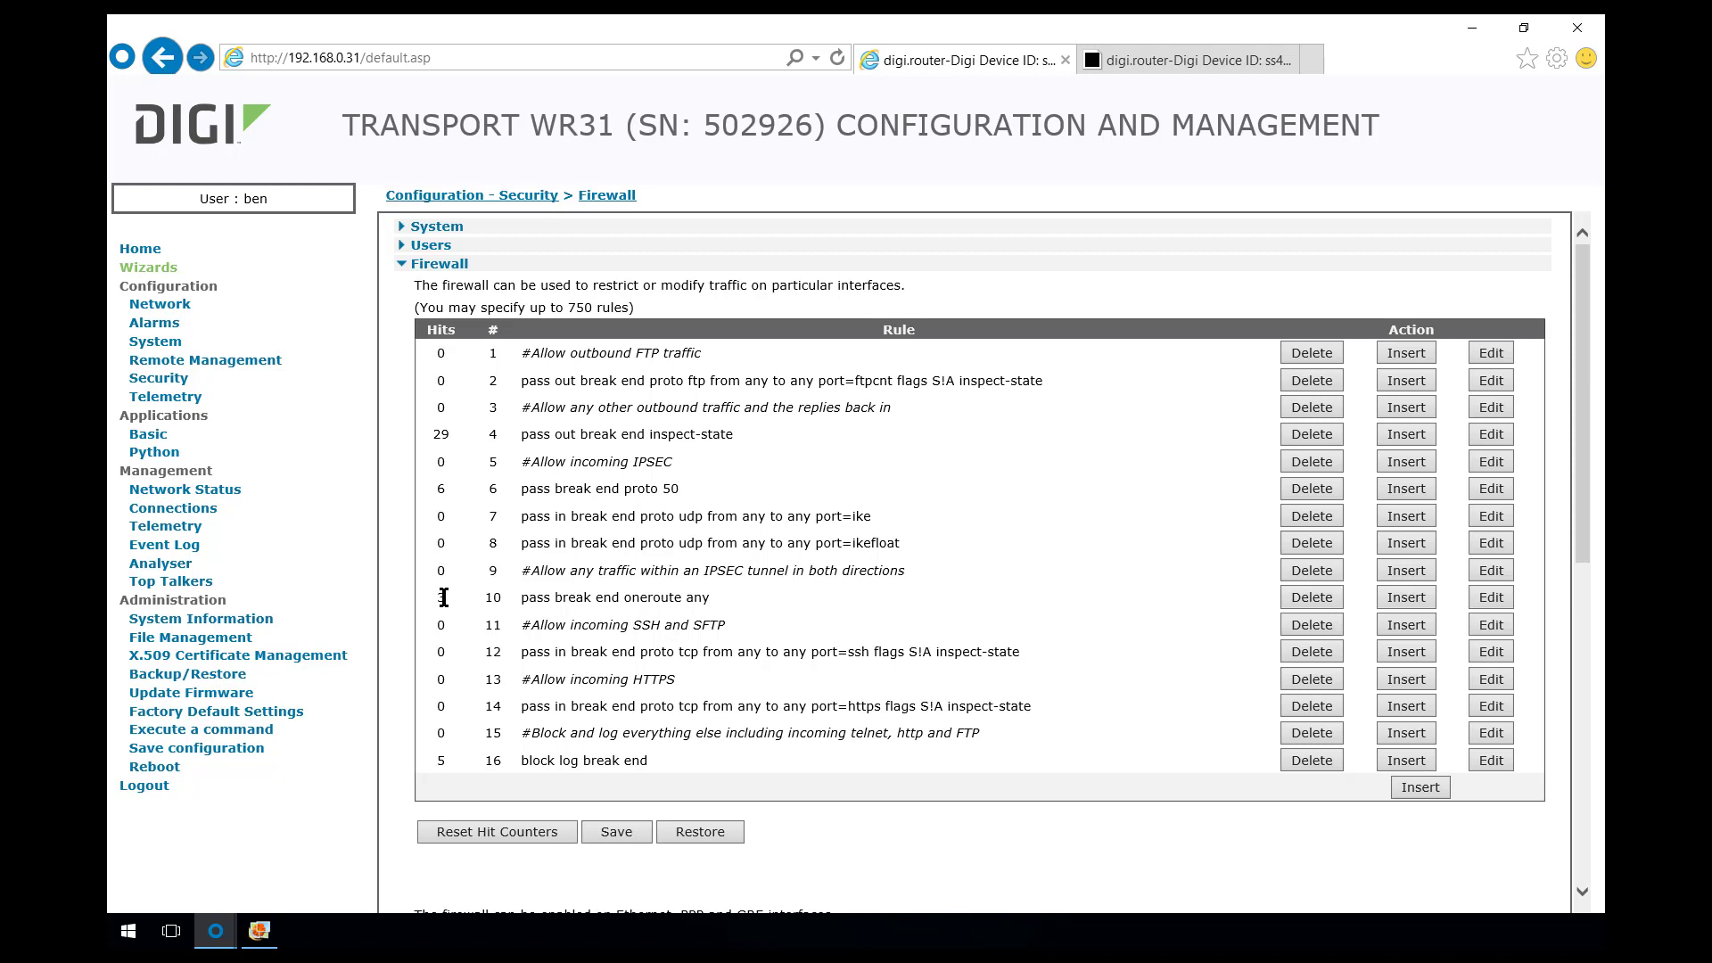
Save the WR31 configuration to Config 0 (power up) and acknowledge the success message
click(218, 749)
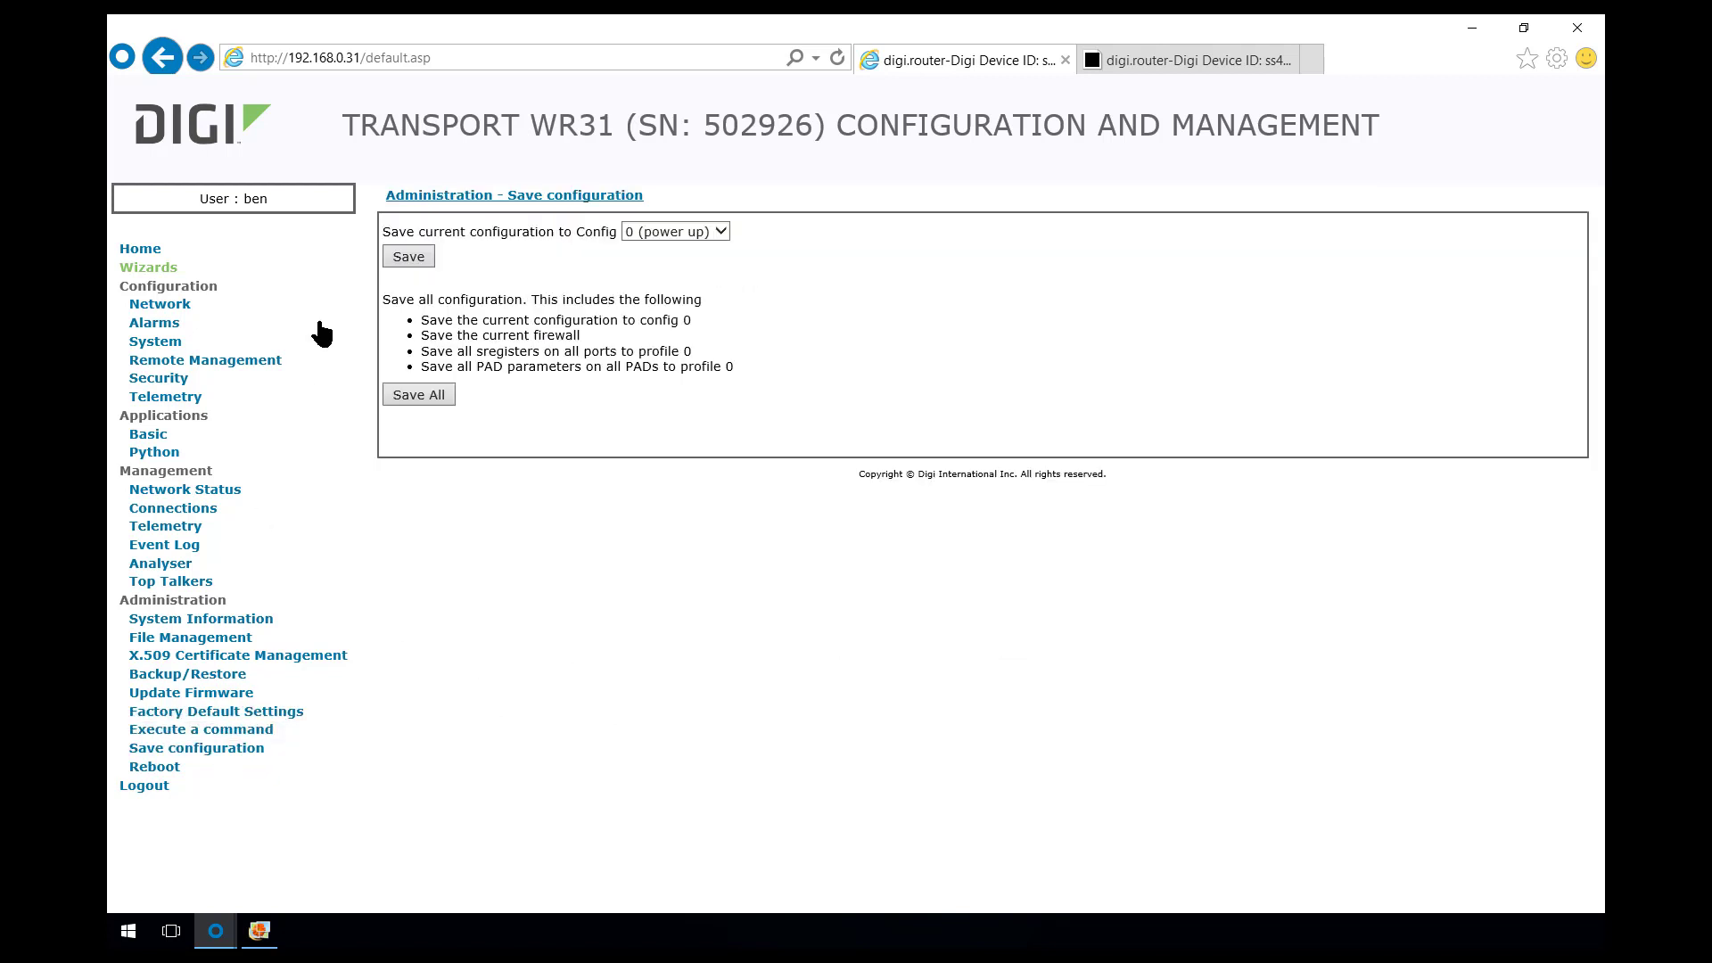
click(409, 258)
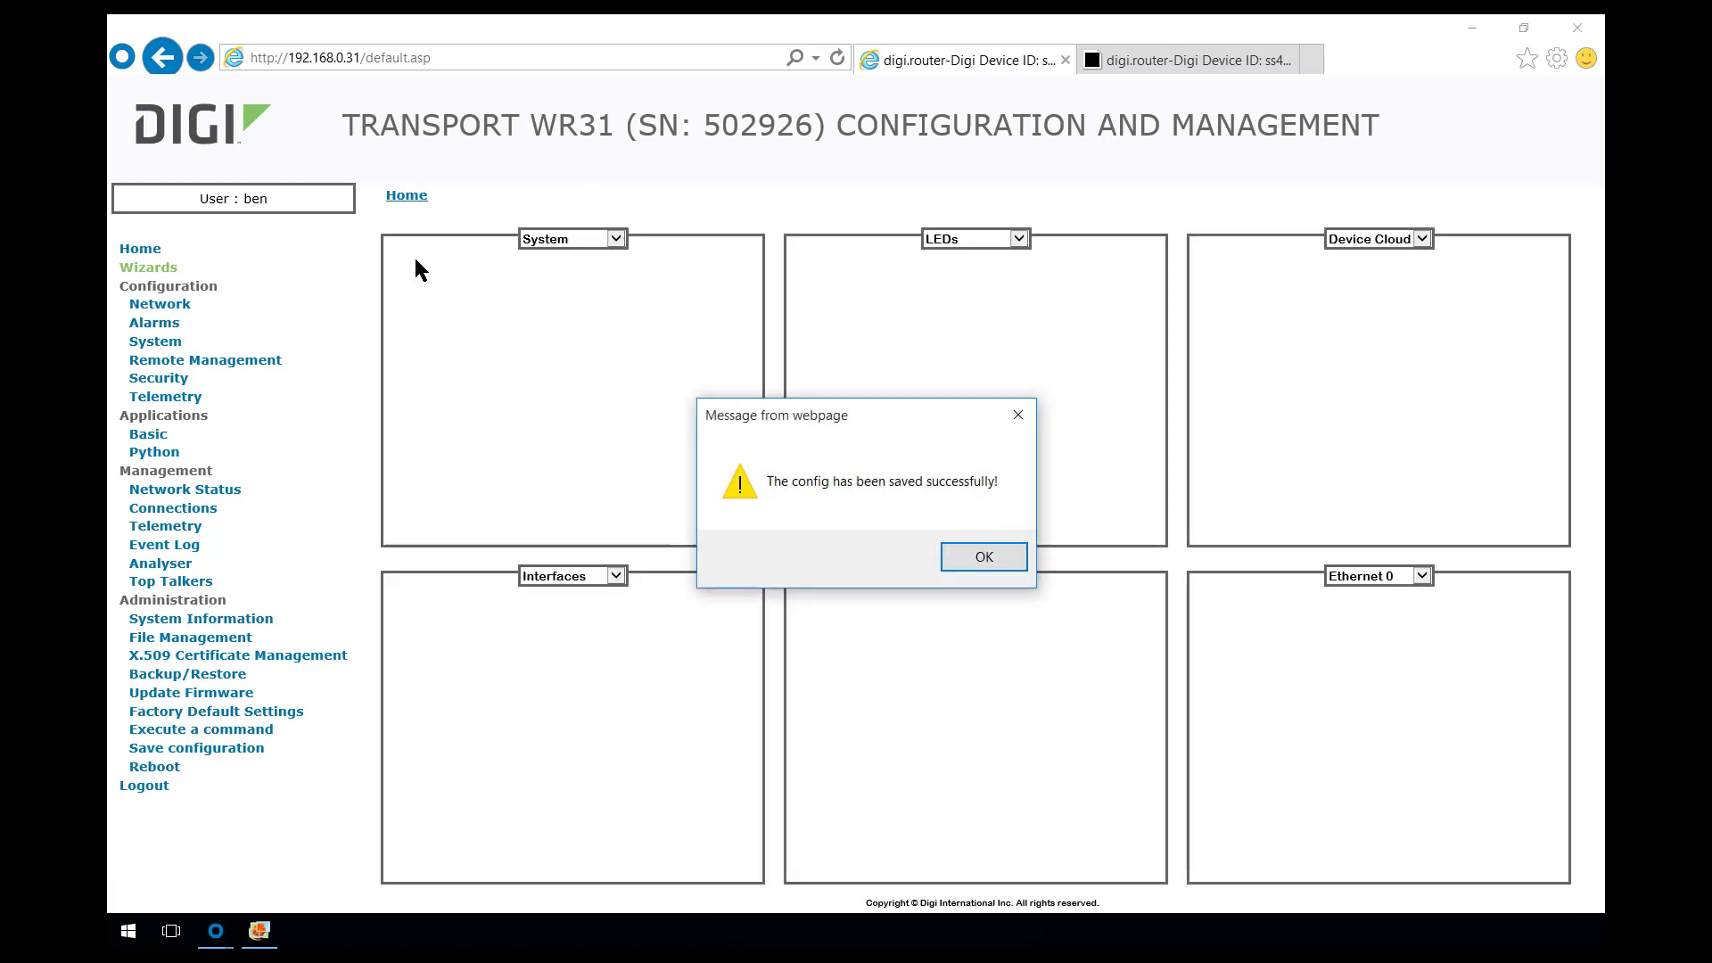
click(994, 562)
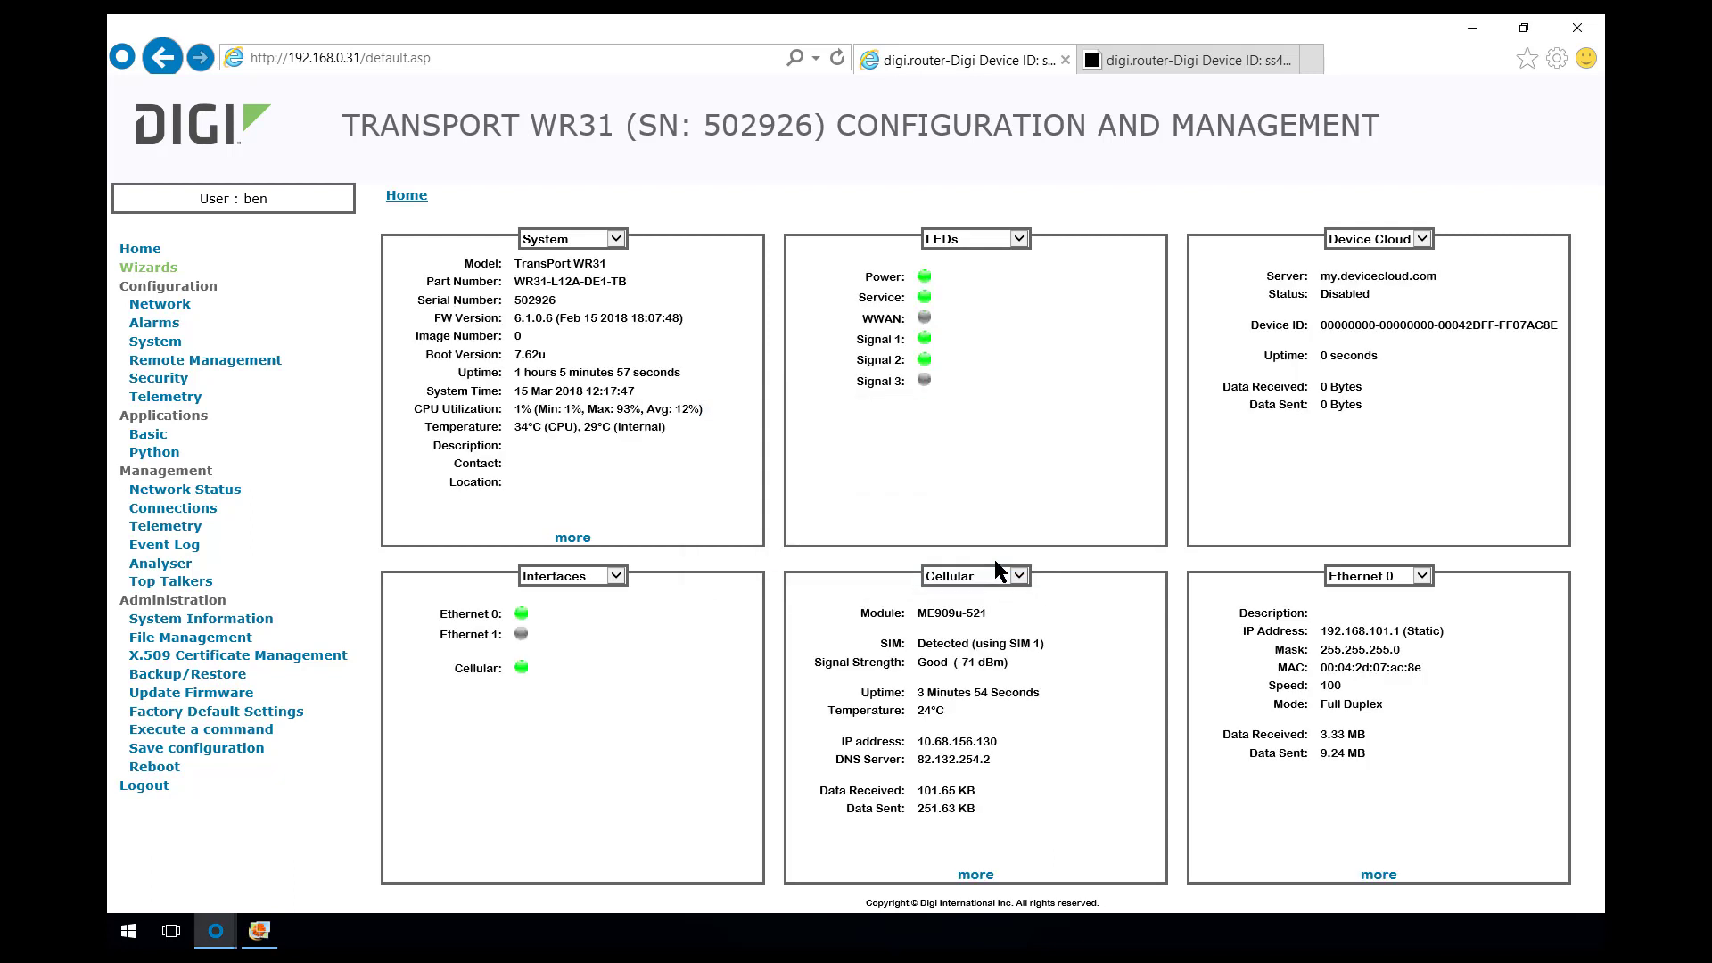